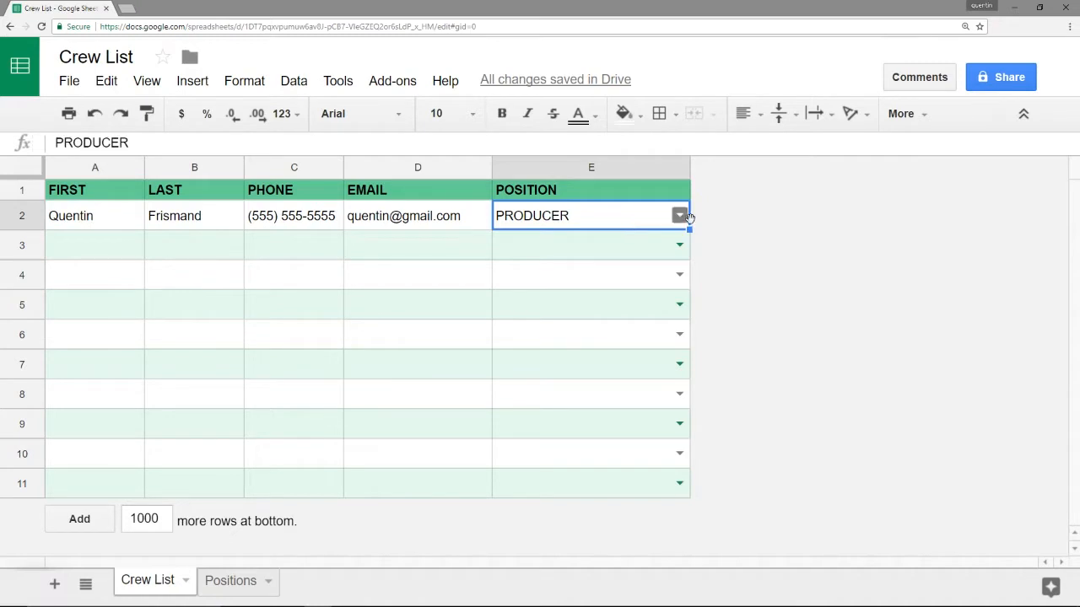
Preview the E2 position dropdown list, then close it leaving PRODUCER selected
{"action": "left_click", "coordinate": [679, 216]}
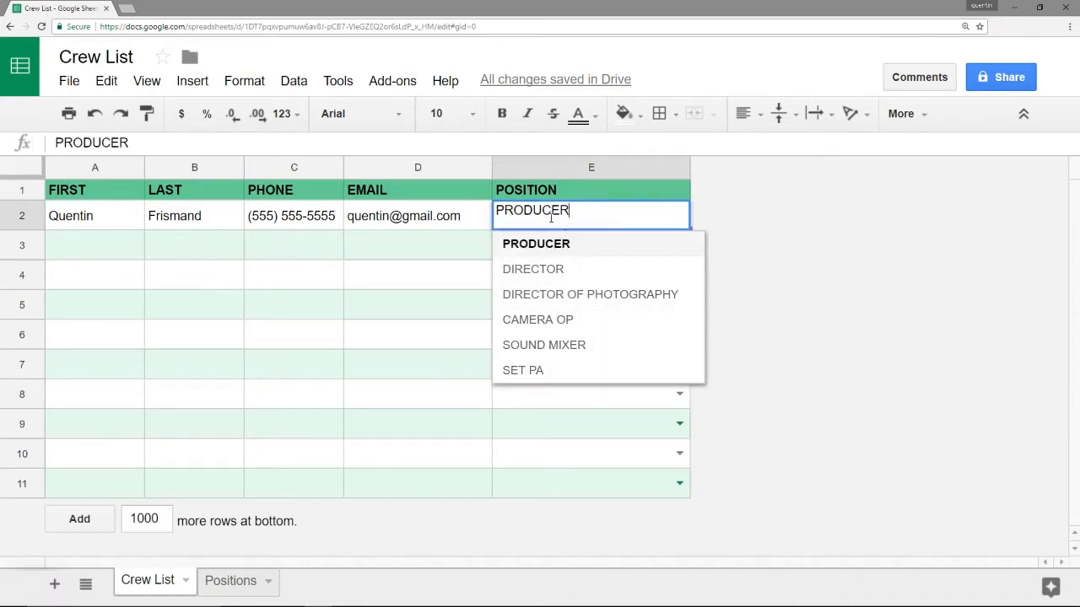
{"action": "left_click", "coordinate": [443, 222]}
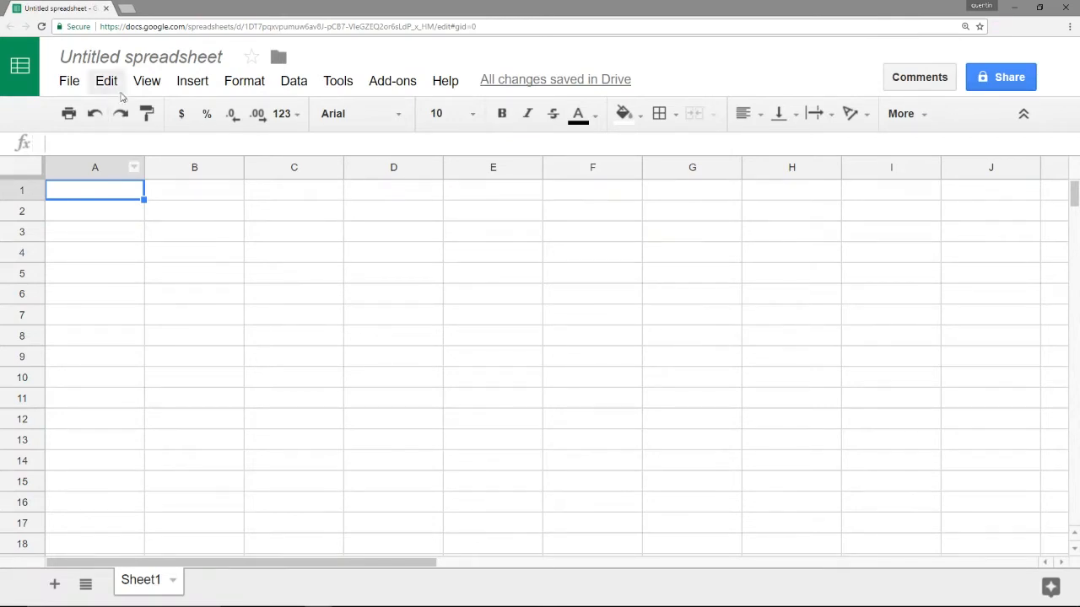
Rename the untitled spreadsheet to 'Crew List'
{"action": "left_click", "coordinate": [127, 57]}
{"action": "type", "text": "C"}
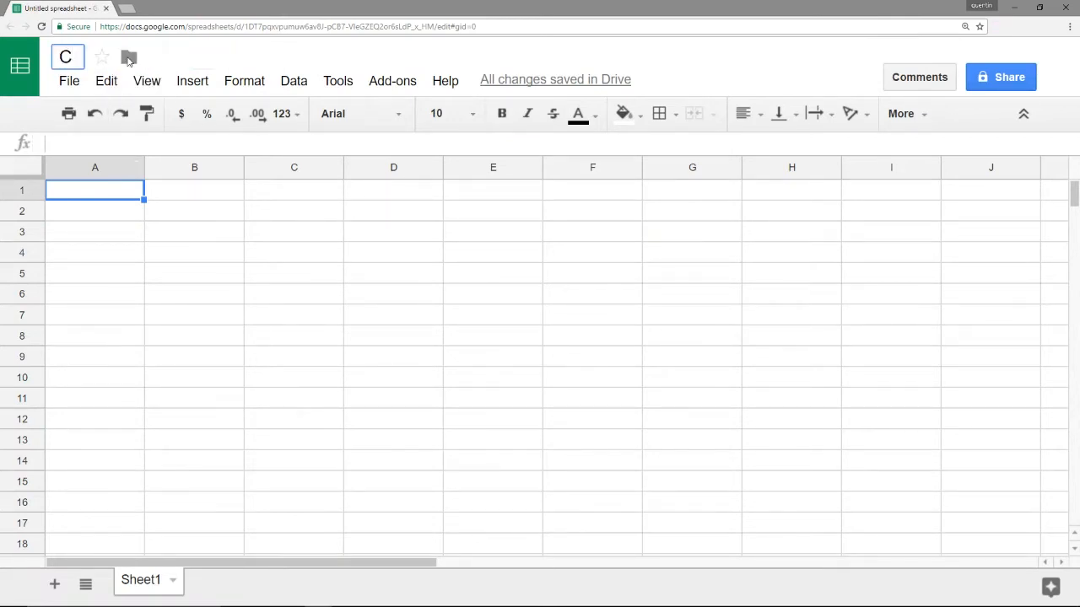
{"action": "type", "text": "rew List"}
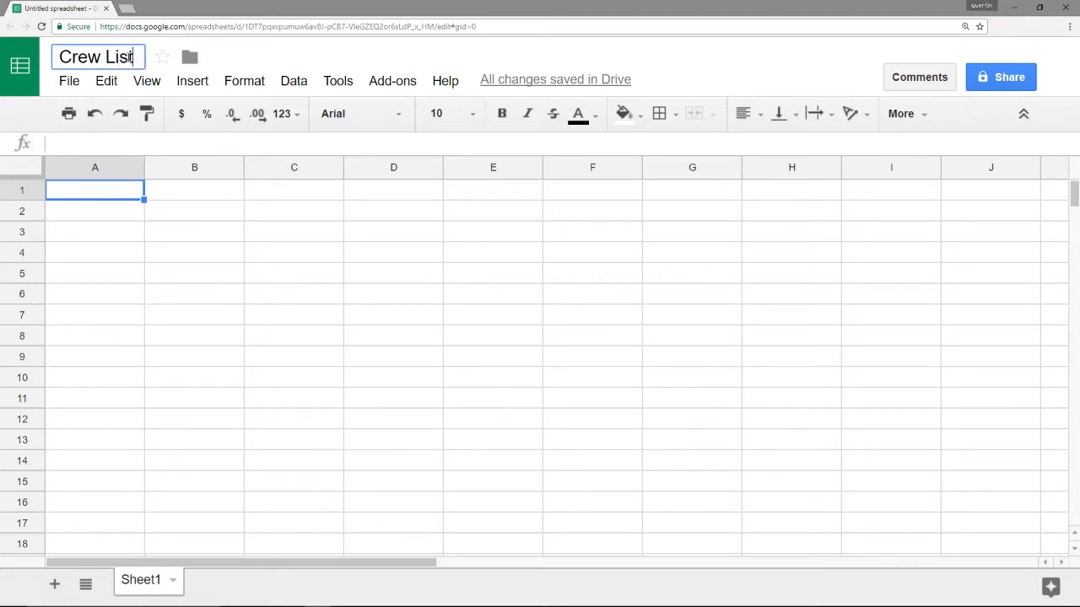
{"action": "left_click", "coordinate": [130, 210]}
Enter the headers FIRST, LAST, PHONE, EMAIL and POSITION across A1 to E1
{"action": "left_click", "coordinate": [121, 198]}
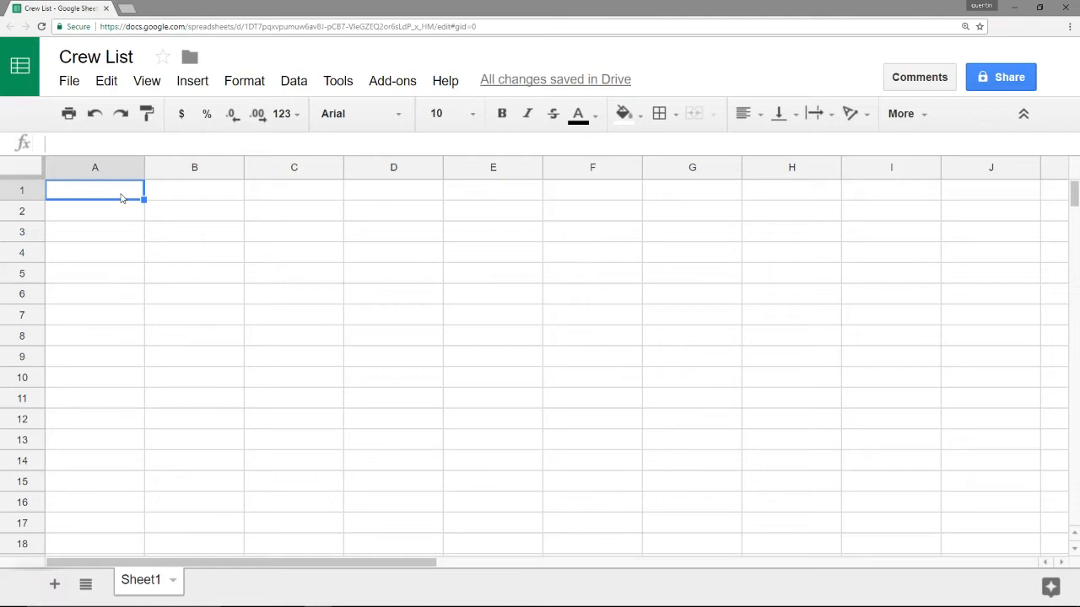
{"action": "type", "text": "FIRST"}
{"action": "key", "text": "Tab"}
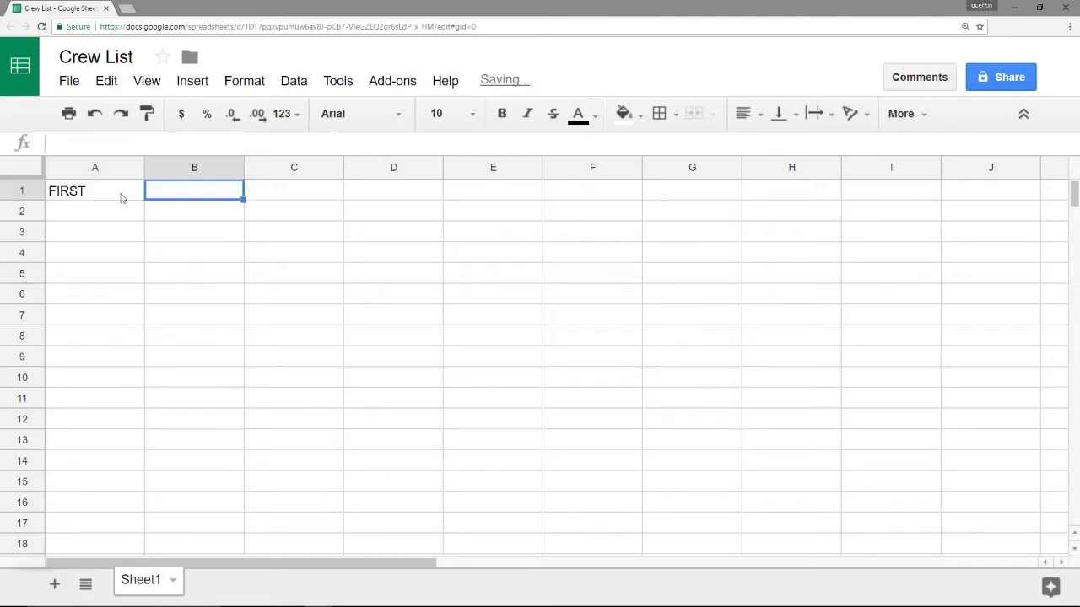
{"action": "type", "text": "LAST"}
{"action": "key", "text": "Tab"}
{"action": "type", "text": "PHONE"}
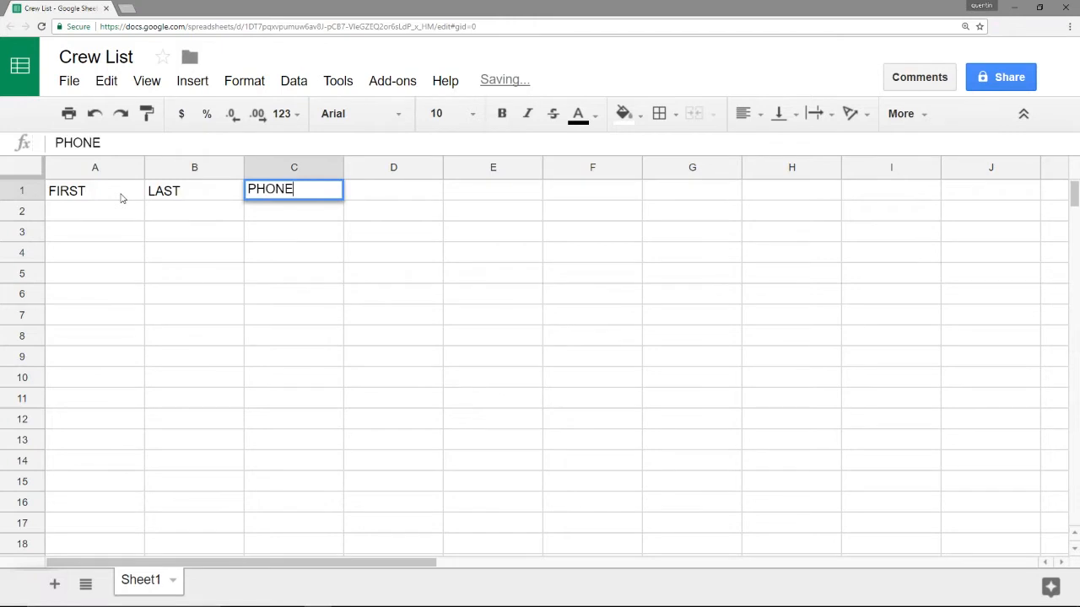
{"action": "key", "text": "Tab"}
{"action": "type", "text": "EMAIL"}
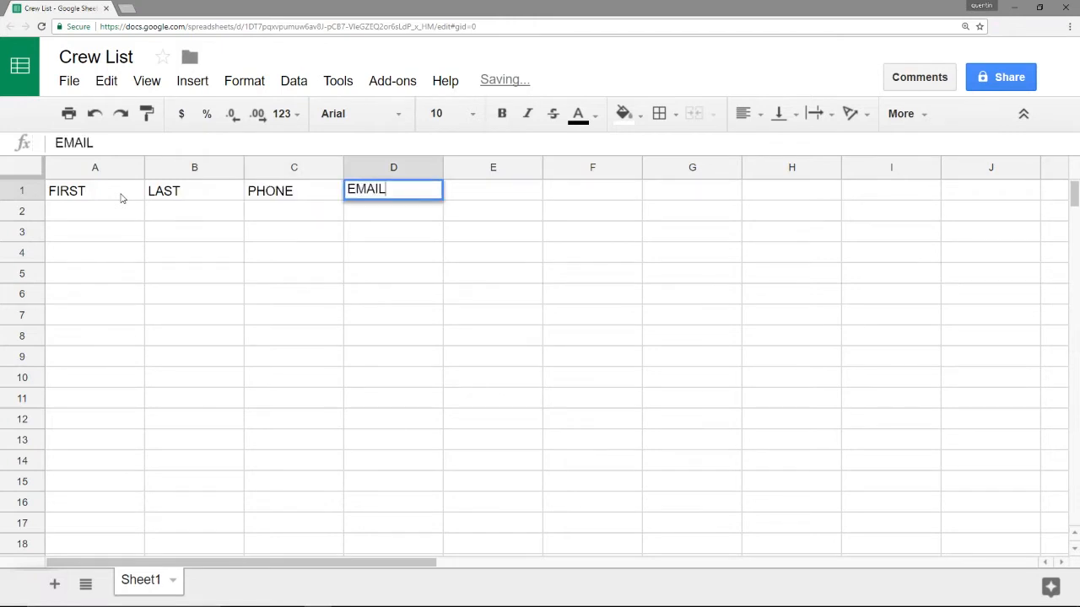
{"action": "key", "text": "Tab"}
{"action": "type", "text": "POSITION"}
{"action": "key", "text": "Tab"}
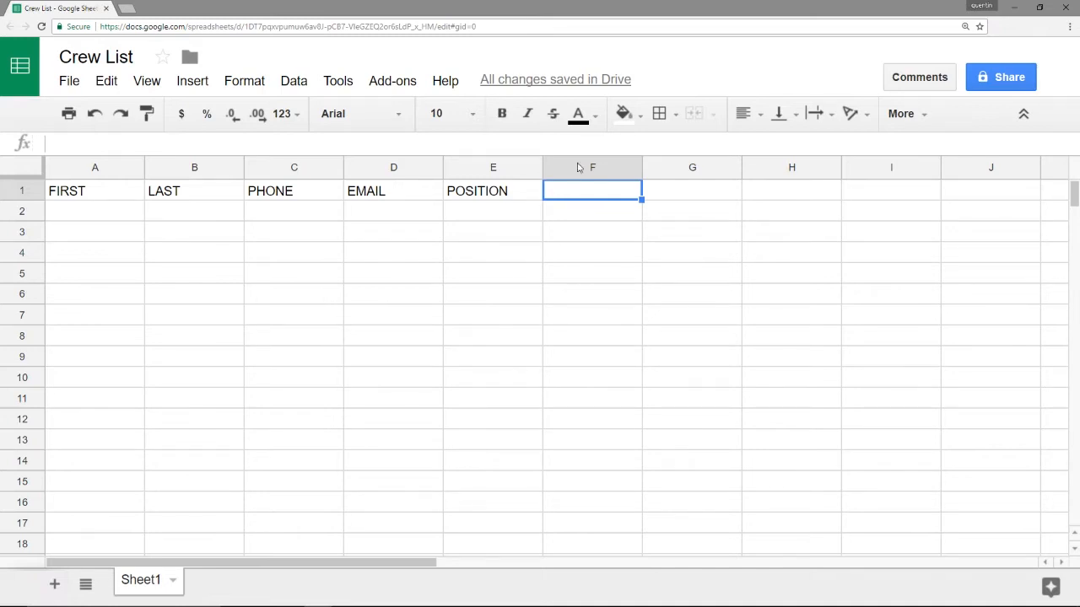
{"action": "left_click", "coordinate": [582, 168]}
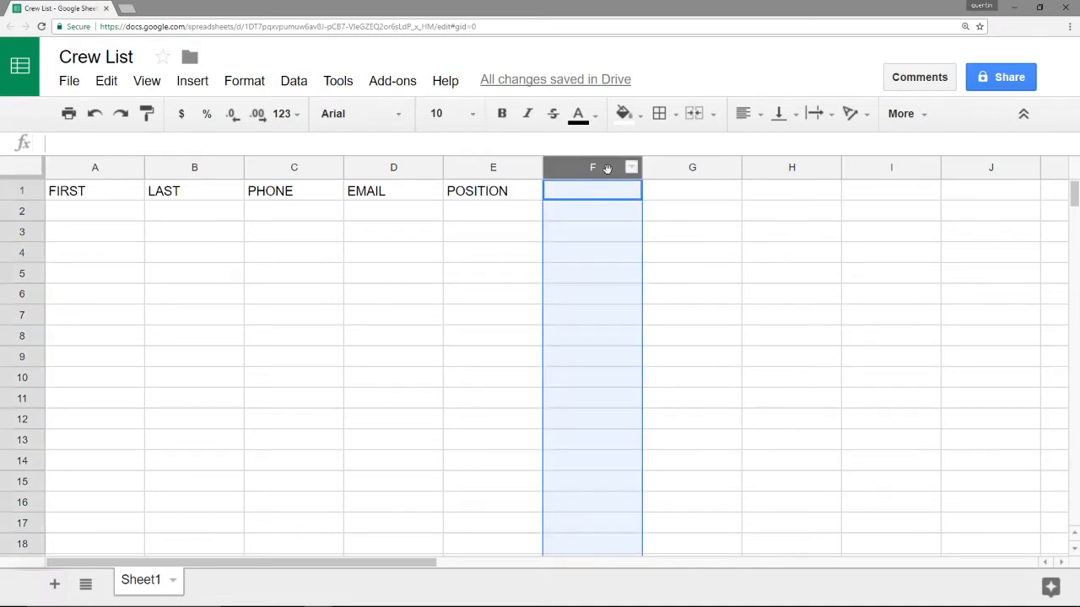
{"action": "left_click_drag", "start_coordinate": [381, 564], "coordinate": [475, 565]}
{"action": "left_click", "coordinate": [693, 166], "text": "shift"}
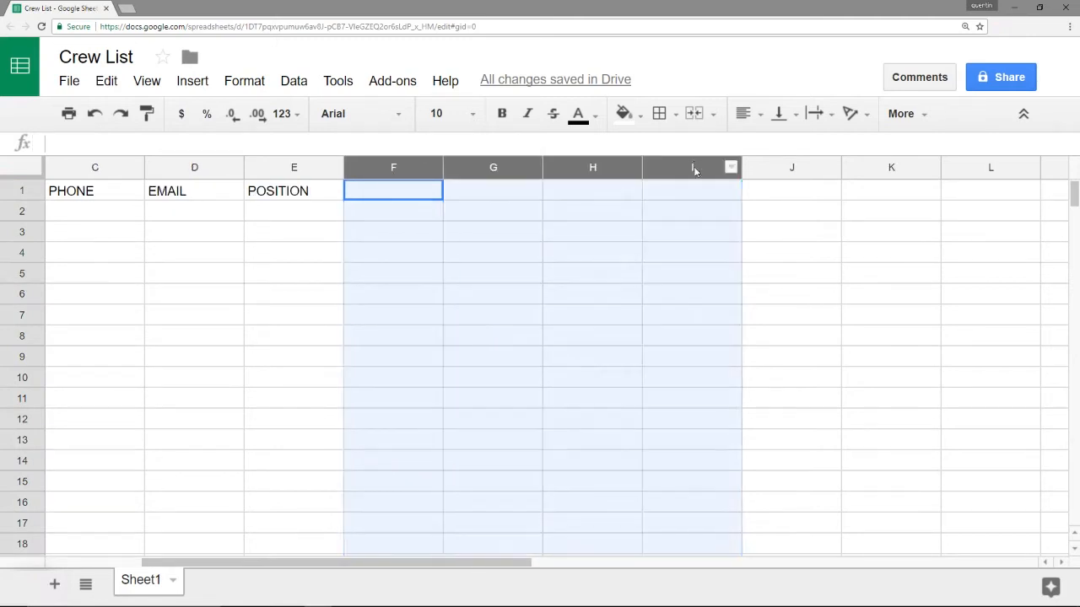
{"action": "left_click", "coordinate": [420, 198]}
{"action": "left_click", "coordinate": [387, 165]}
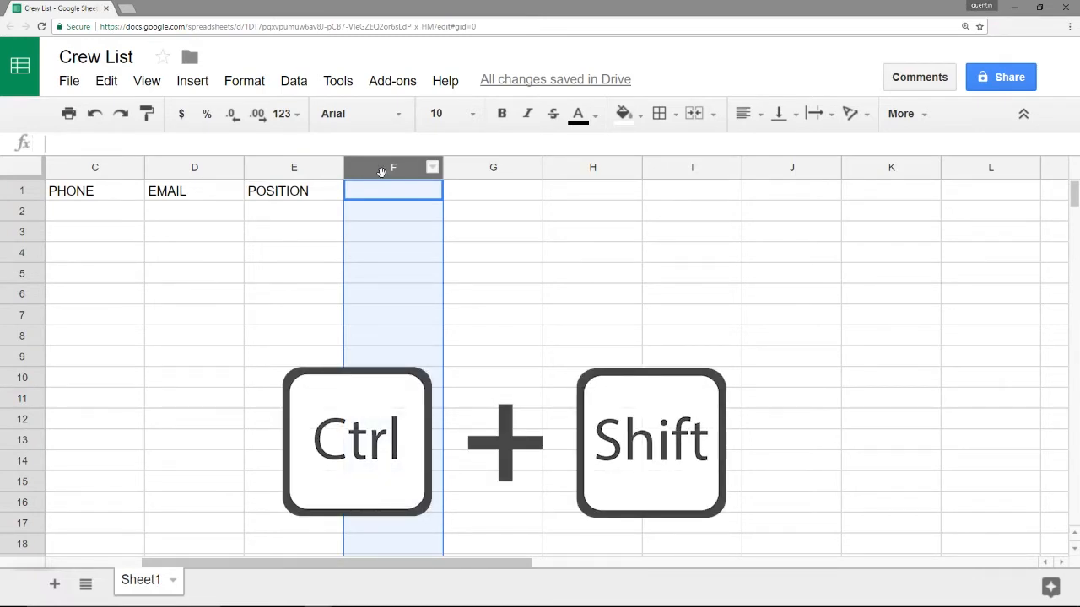
{"action": "key", "text": "ctrl+shift+Right"}
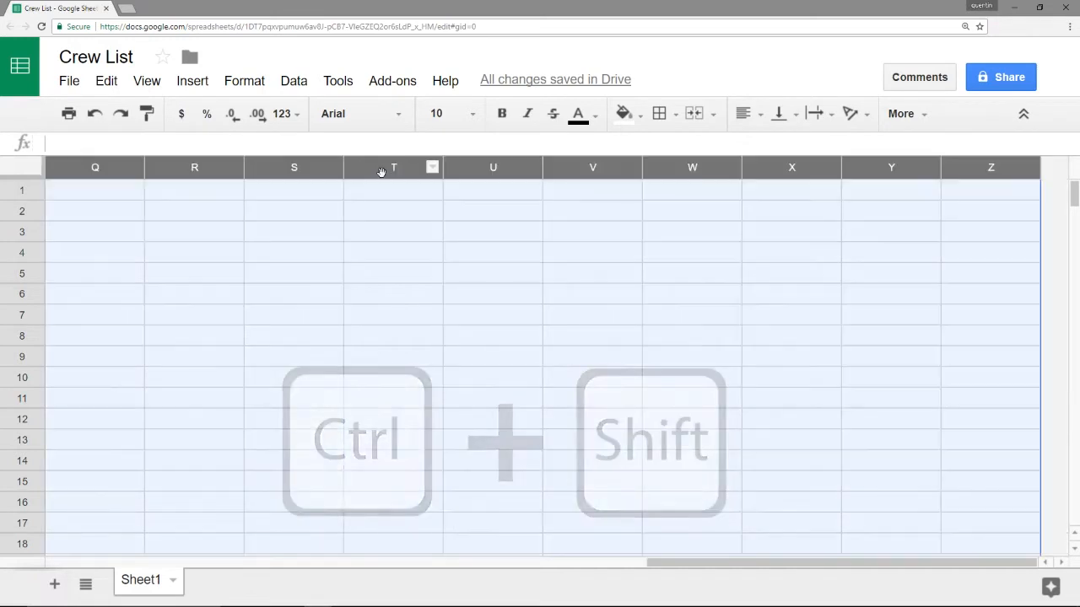
{"action": "left_click", "coordinate": [594, 197]}
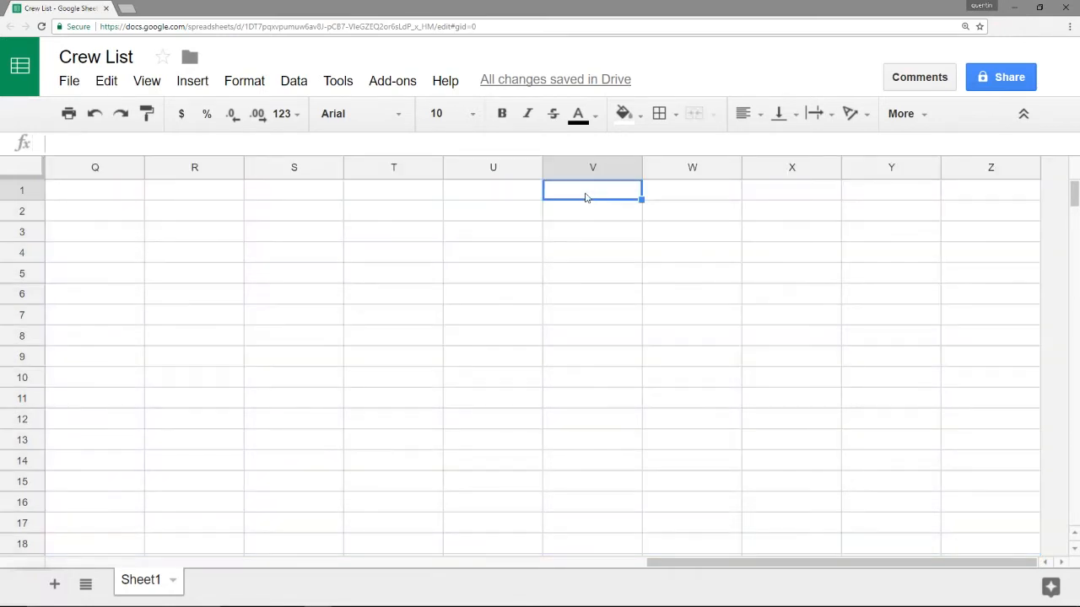
{"action": "type", "text": "X"}
{"action": "left_click", "coordinate": [291, 166]}
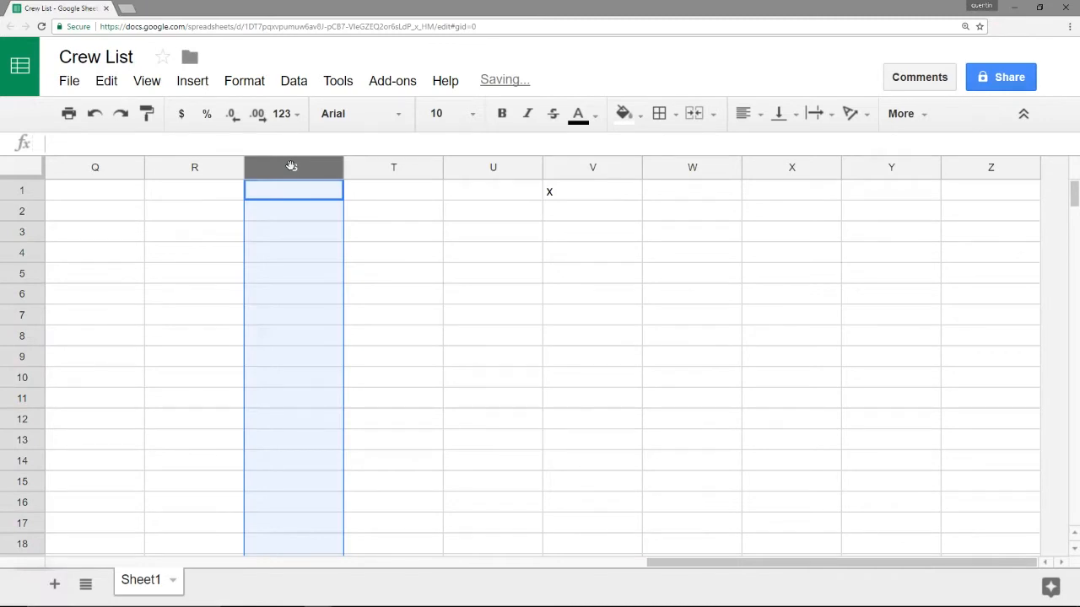
{"action": "key", "text": "shift+Right"}
{"action": "key", "text": "shift+Right"}
{"action": "key", "text": "shift+Right"}
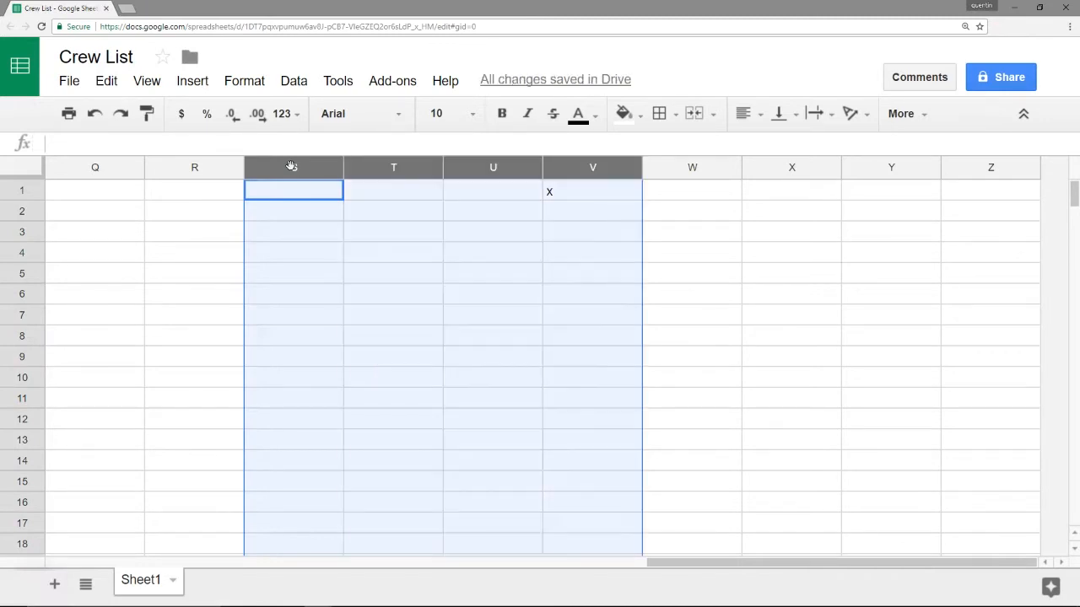
{"action": "key", "text": "shift+Right"}
{"action": "key", "text": "shift+Right"}
{"action": "key", "text": "shift+Right"}
{"action": "key", "text": "shift+Right"}
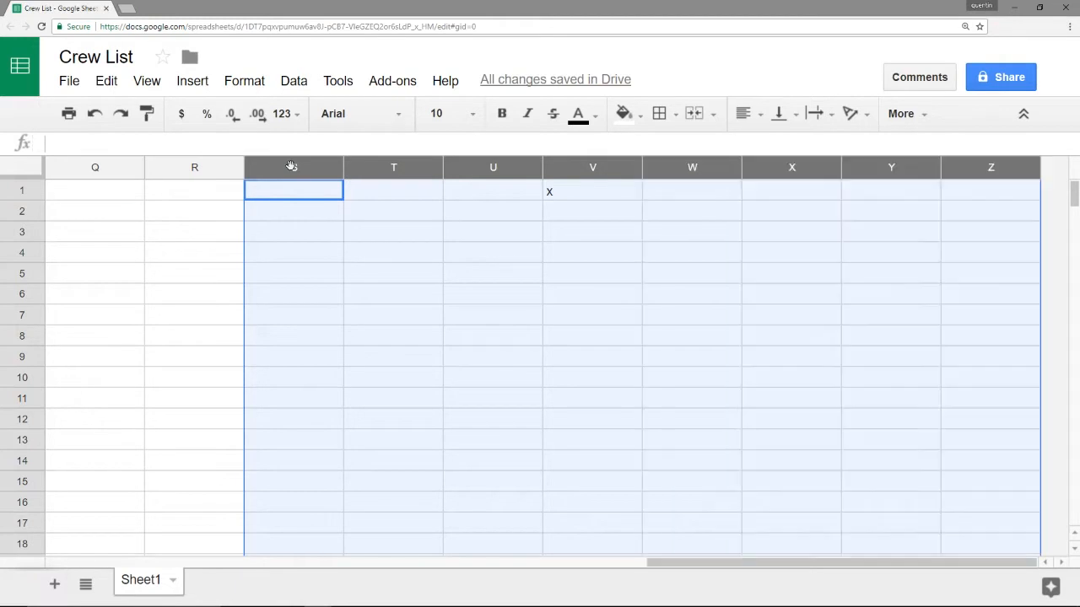
{"action": "left_click", "coordinate": [578, 199]}
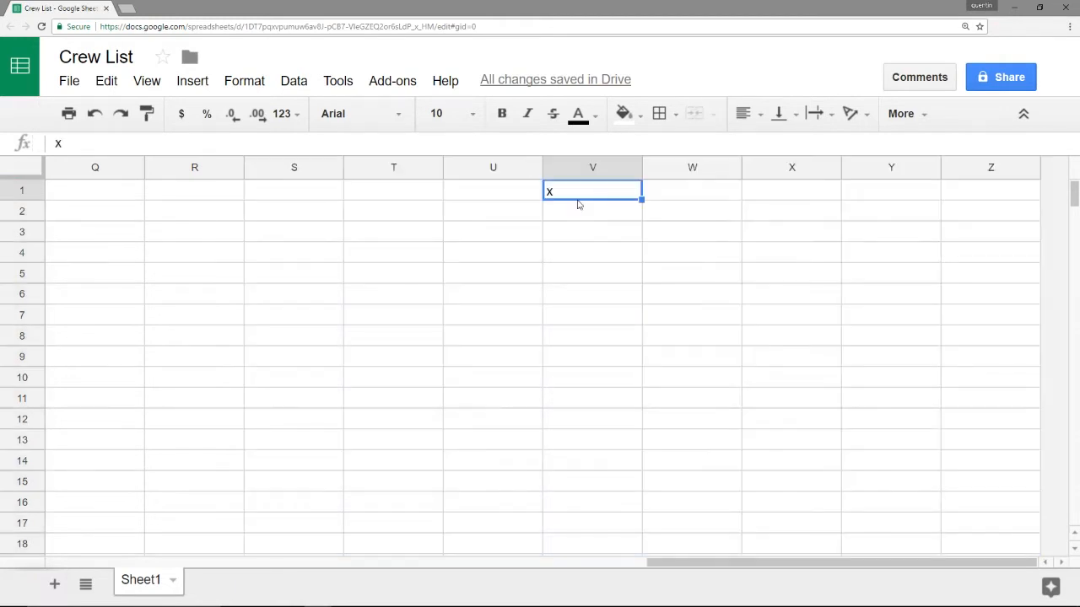
{"action": "key", "text": "Delete"}
{"action": "left_click", "coordinate": [108, 201]}
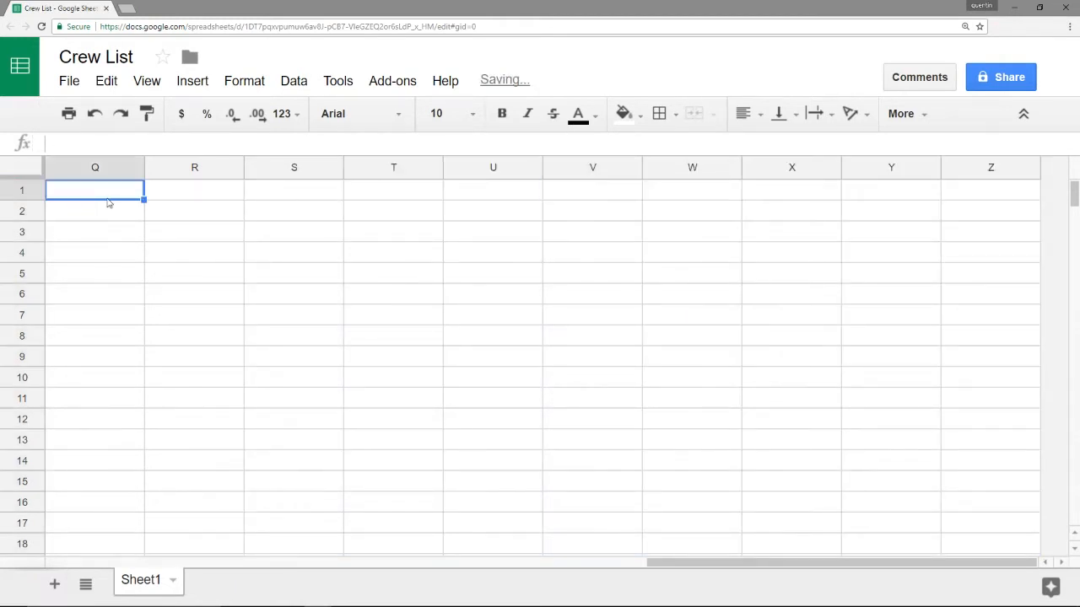
{"action": "key", "text": "Left"}
{"action": "key", "text": "Left"}
{"action": "key", "text": "Left"}
{"action": "key", "text": "Left"}
{"action": "key", "text": "Left"}
{"action": "key", "text": "Left"}
{"action": "key", "text": "Left"}
{"action": "key", "text": "Left"}
{"action": "key", "text": "Left"}
{"action": "key", "text": "Left"}
{"action": "key", "text": "Left"}
{"action": "key", "text": "Left"}
{"action": "key", "text": "Left"}
{"action": "key", "text": "Left"}
{"action": "key", "text": "Left"}
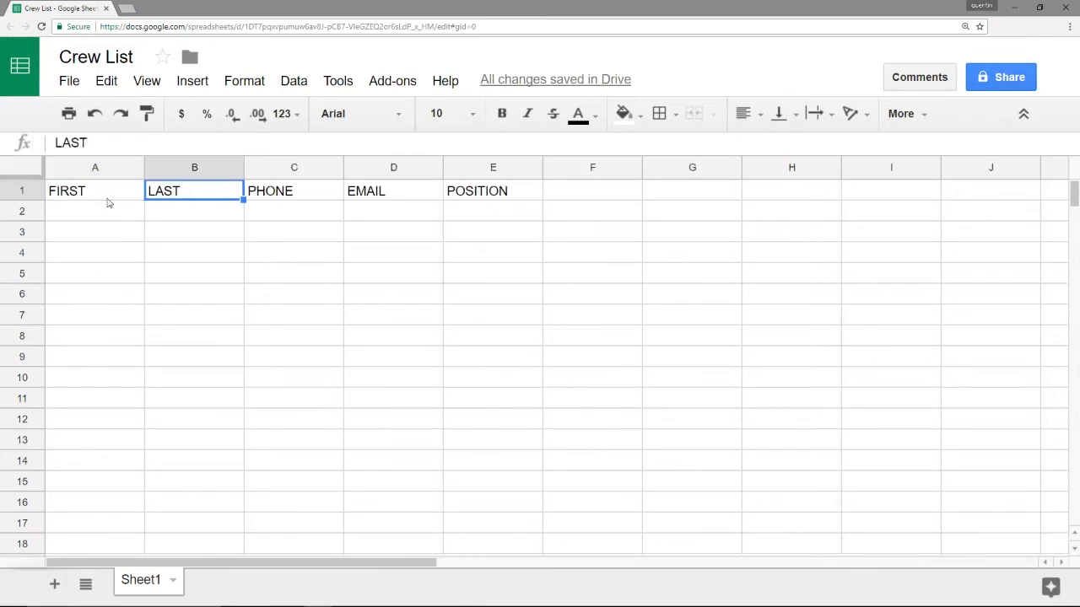
{"action": "left_click", "coordinate": [614, 165]}
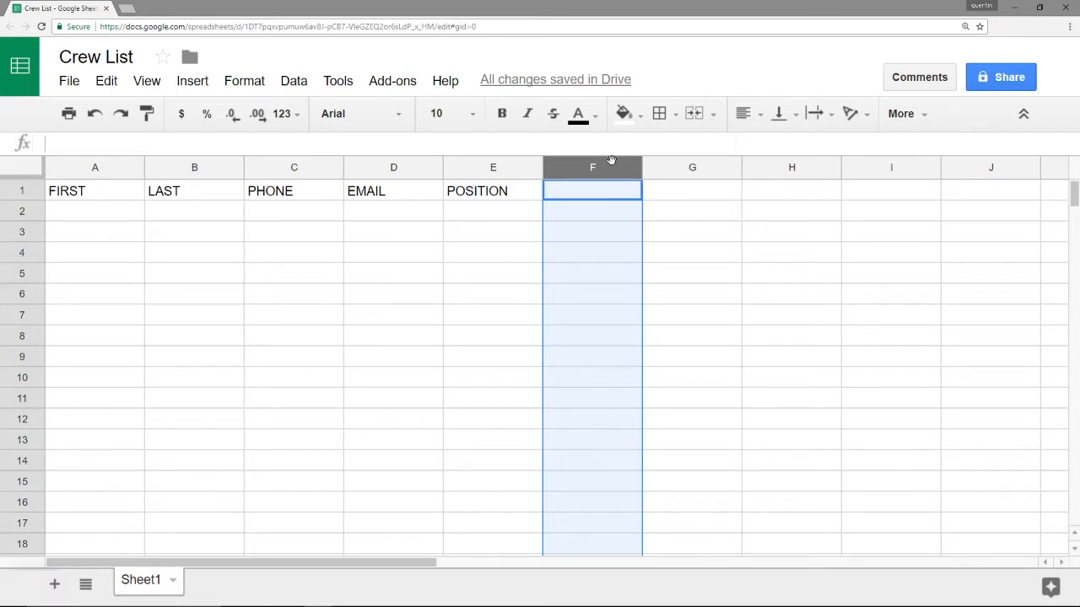
Delete the unused columns F through Z
{"action": "key", "text": "ctrl+shift+Right"}
{"action": "right_click", "coordinate": [612, 163]}
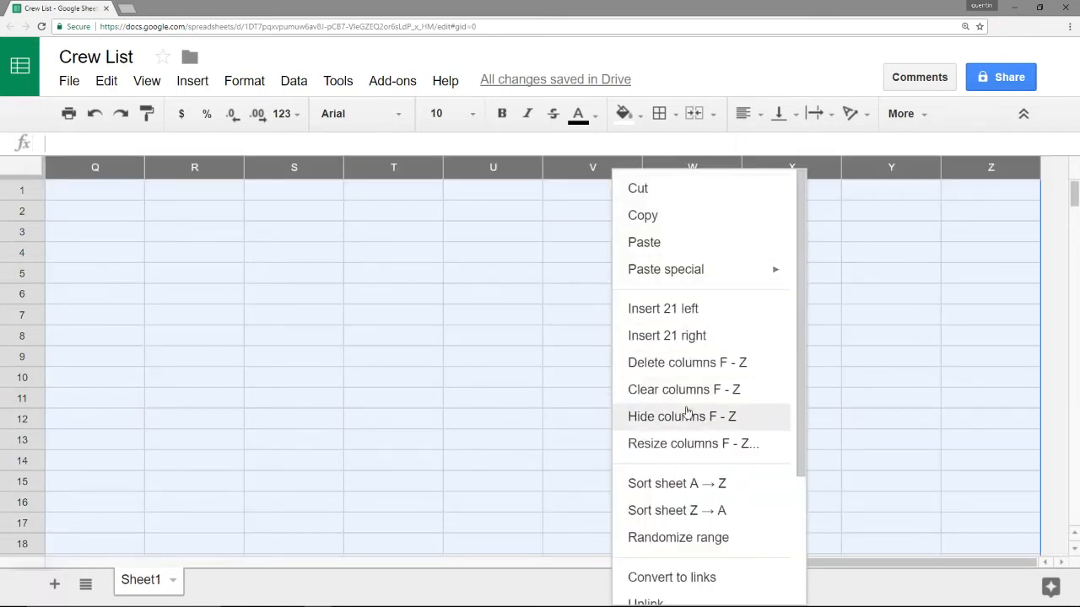
{"action": "left_click", "coordinate": [687, 372]}
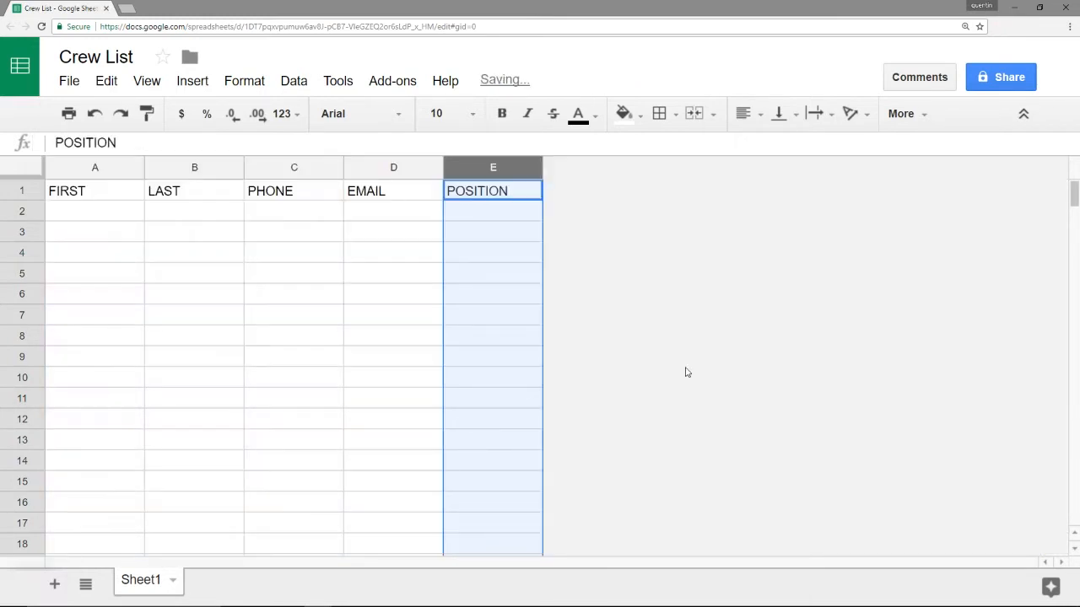
{"action": "left_click", "coordinate": [87, 402]}
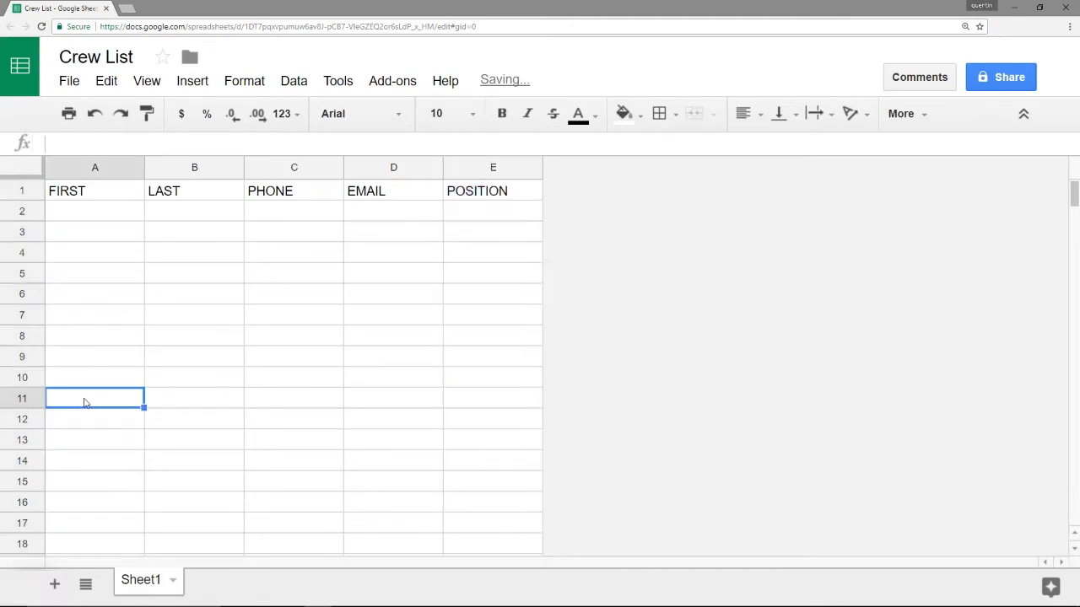
Delete rows 12 through 1000, then select the remaining A1:E11 table
{"action": "left_click", "coordinate": [26, 419]}
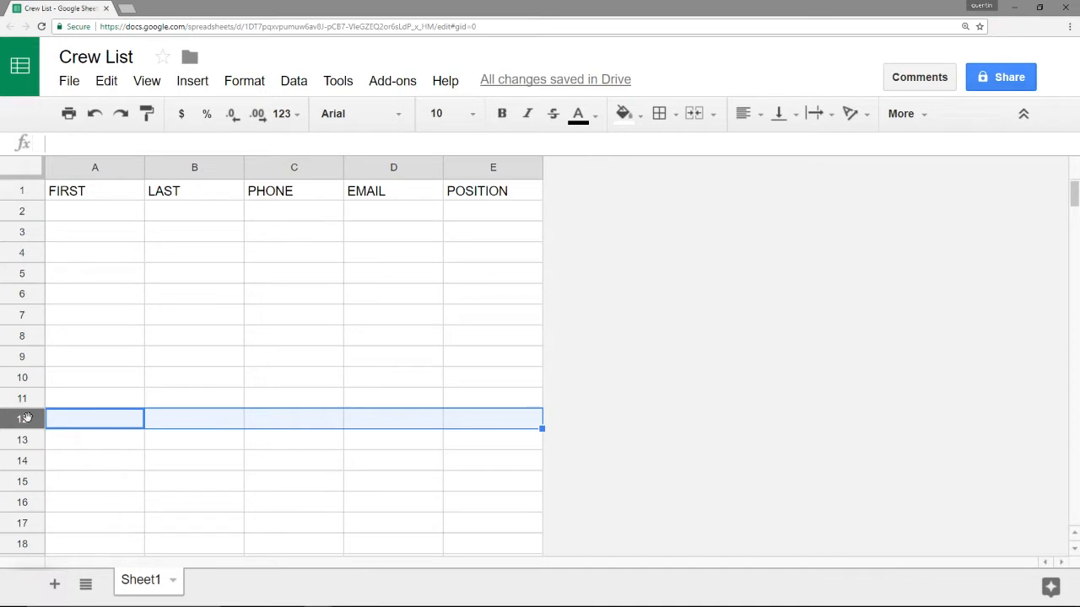
{"action": "key", "text": "ctrl+shift+Down"}
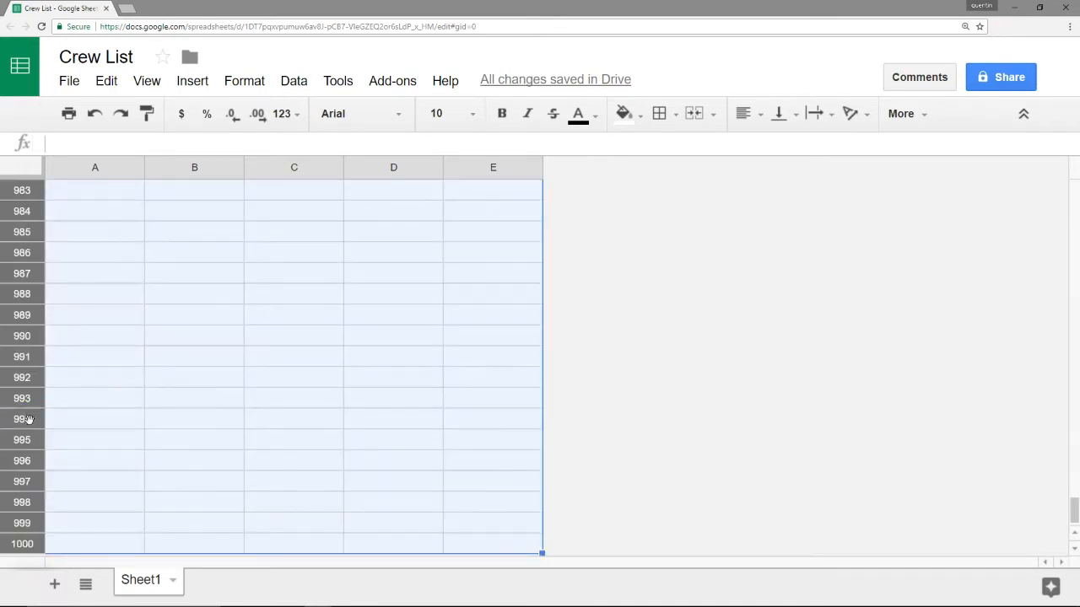
{"action": "right_click", "coordinate": [25, 426]}
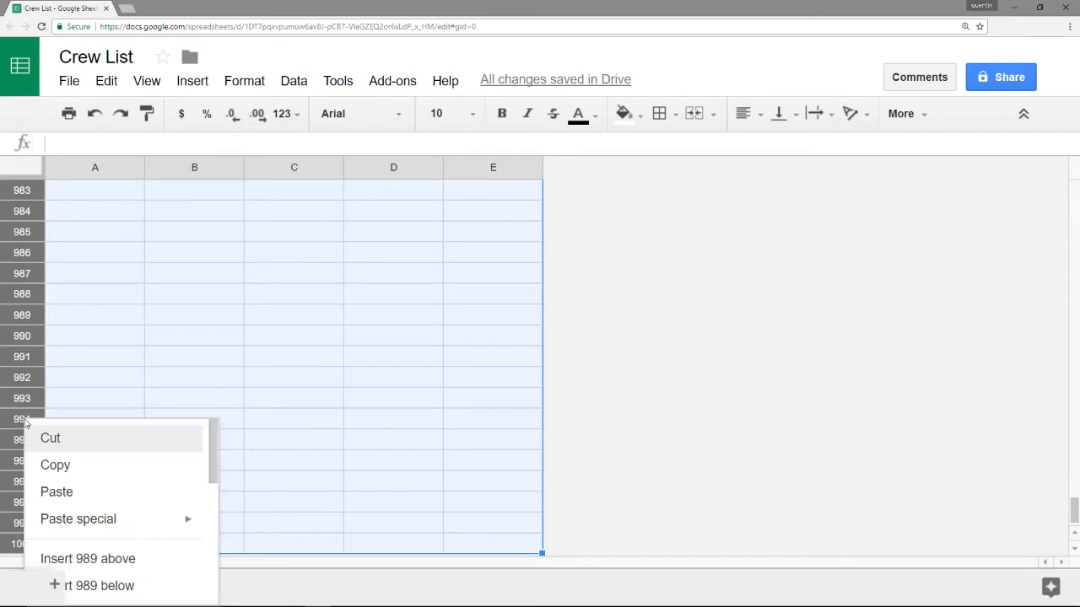
{"action": "scroll", "coordinate": [96, 489], "scroll_direction": "down", "scroll_amount": 3}
{"action": "scroll", "coordinate": [93, 481], "scroll_direction": "up", "scroll_amount": 2}
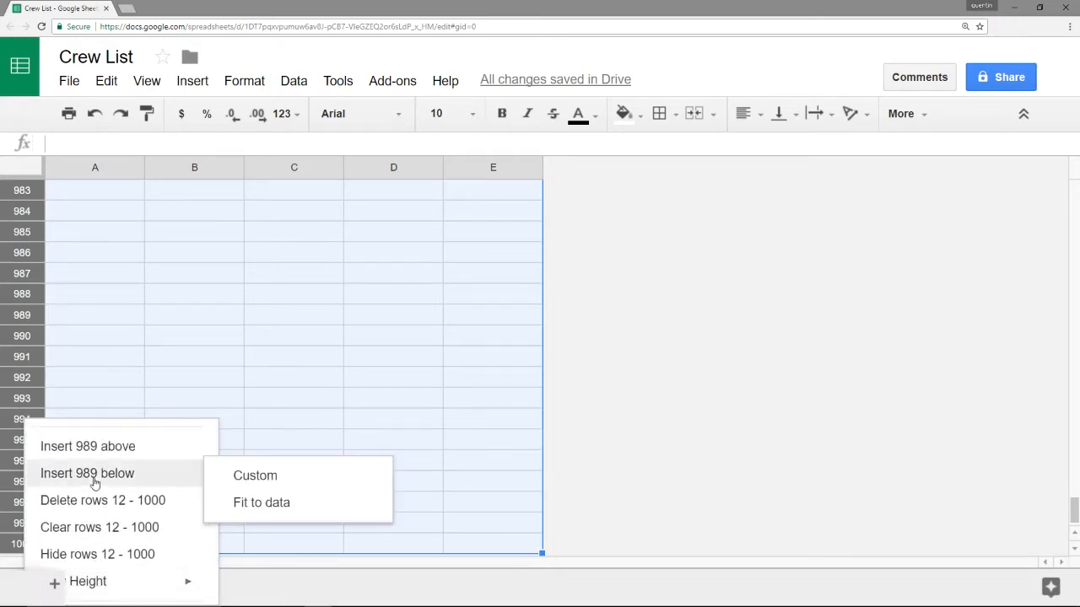
{"action": "left_click", "coordinate": [79, 500]}
{"action": "left_click", "coordinate": [123, 323]}
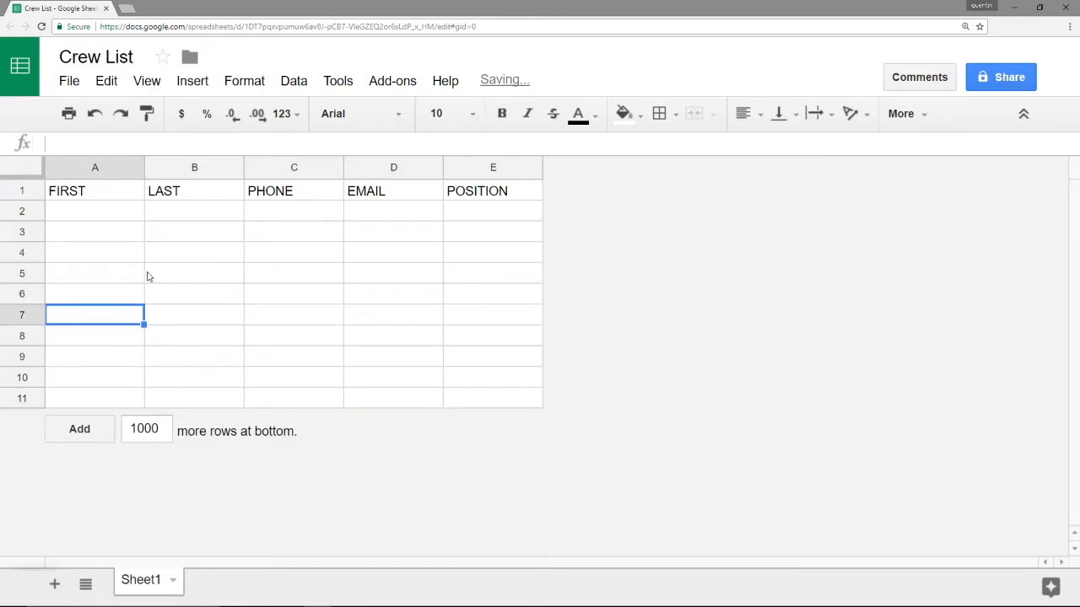
{"action": "left_click_drag", "start_coordinate": [93, 195], "coordinate": [489, 393]}
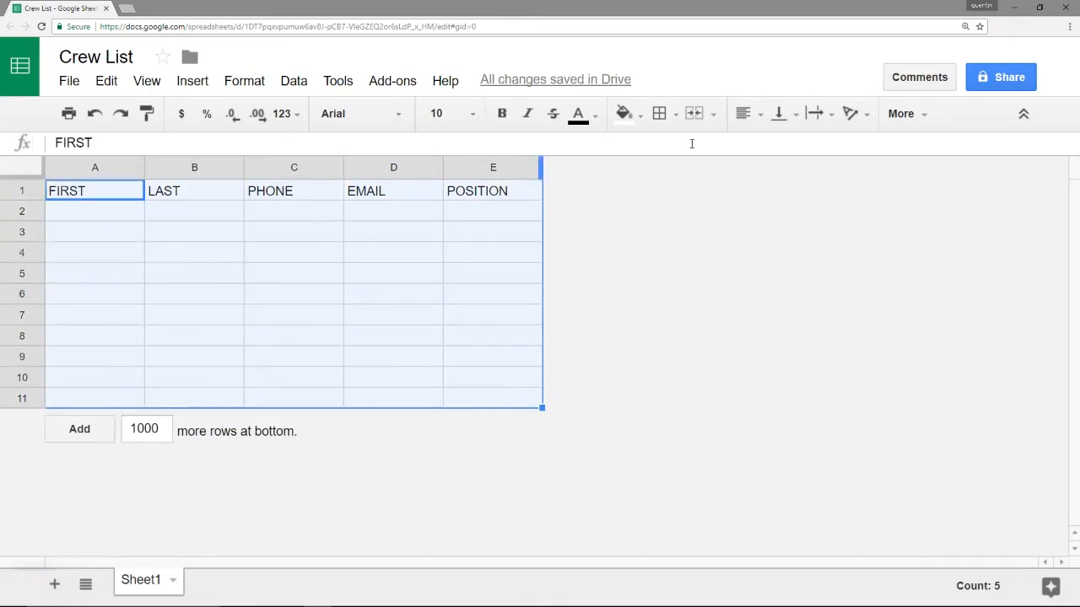
Apply alternating colours to the table, keeping the header row and no footer
{"action": "left_click", "coordinate": [633, 117]}
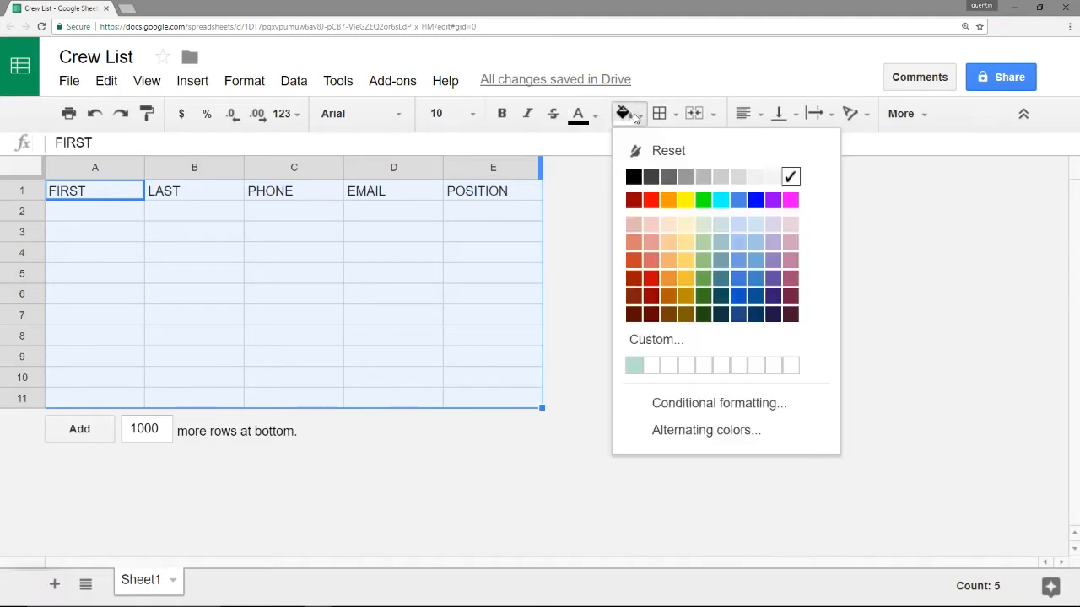
{"action": "left_click", "coordinate": [721, 432]}
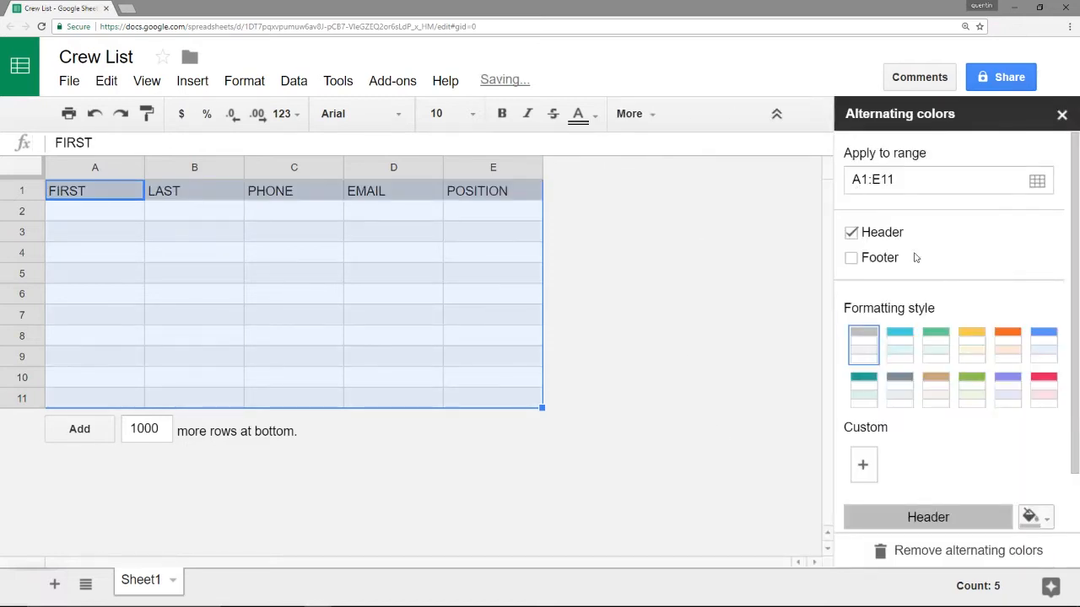
{"action": "left_click", "coordinate": [853, 234]}
{"action": "left_click", "coordinate": [853, 233]}
{"action": "left_click", "coordinate": [852, 259]}
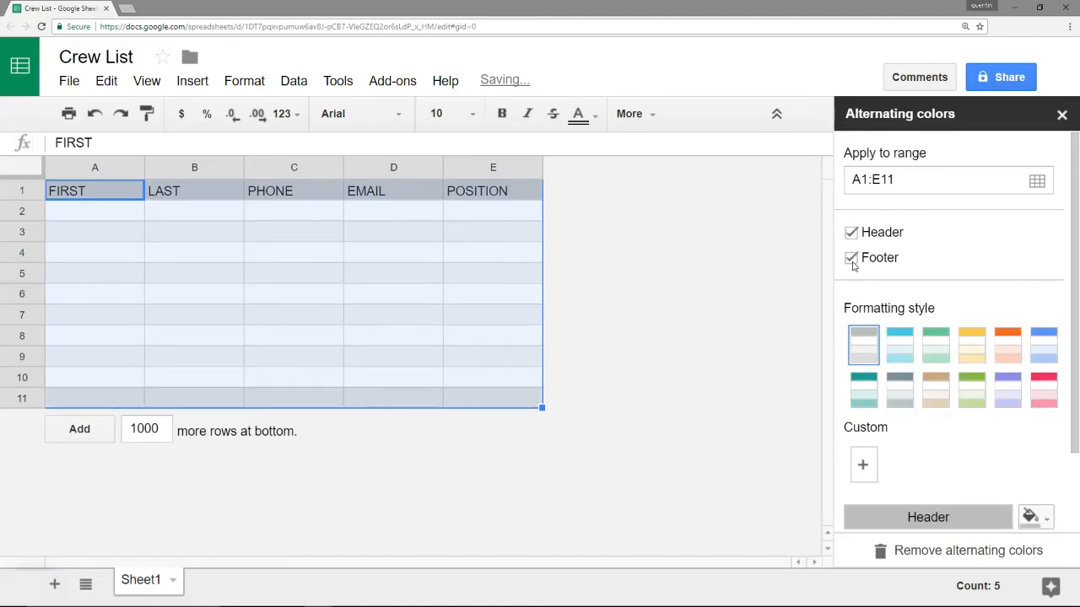
{"action": "left_click", "coordinate": [852, 260]}
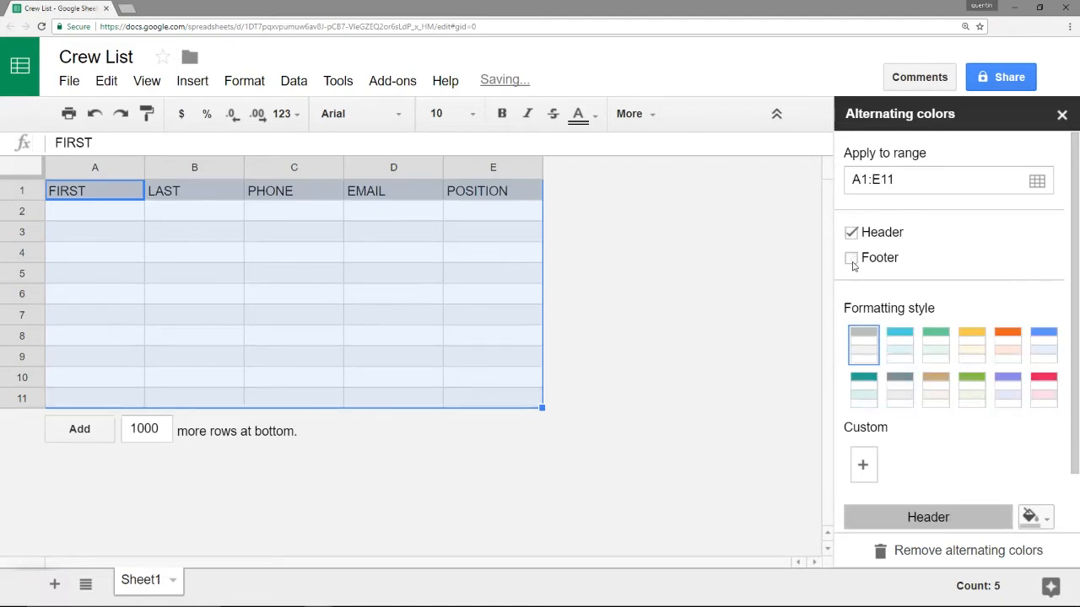
Choose the green colour scheme for the alternating colours and confirm it
{"action": "left_click", "coordinate": [900, 347]}
{"action": "left_click", "coordinate": [936, 345]}
{"action": "left_click", "coordinate": [973, 346]}
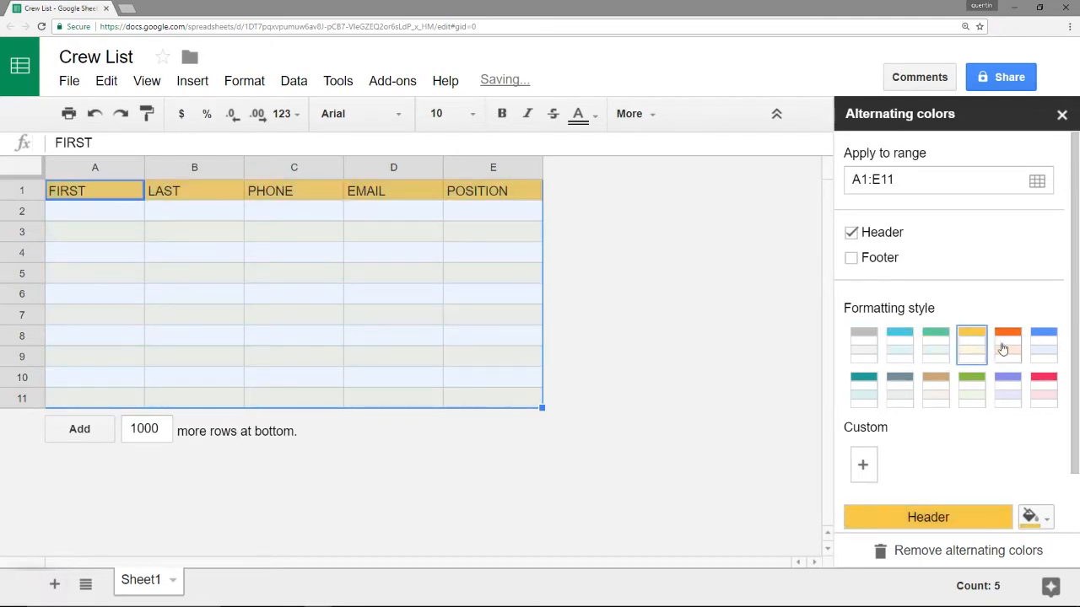
{"action": "left_click", "coordinate": [1007, 346]}
{"action": "left_click", "coordinate": [936, 346]}
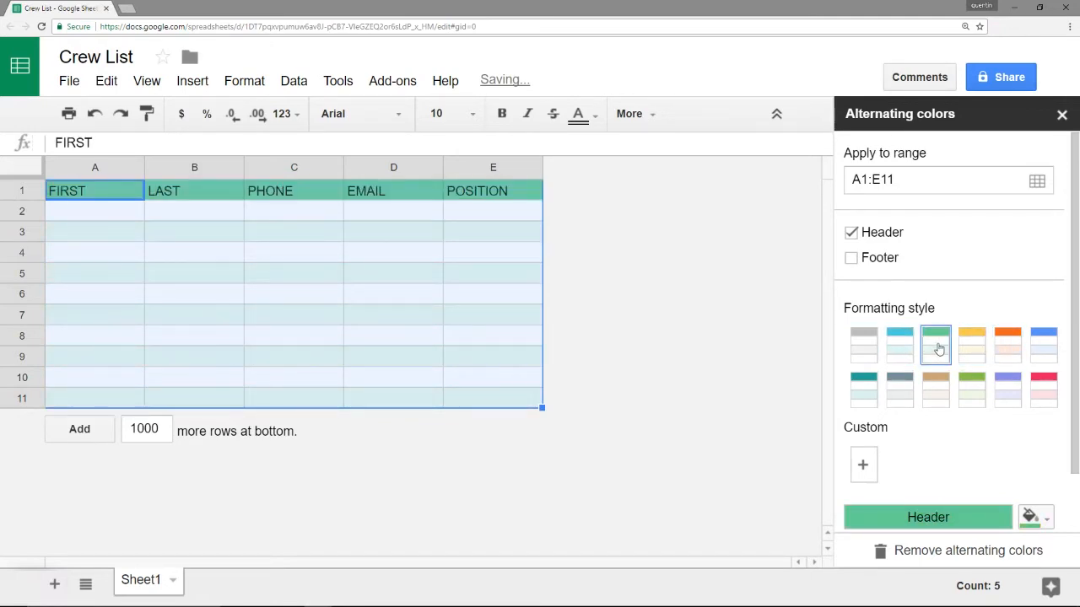
{"action": "scroll", "coordinate": [939, 349], "scroll_direction": "down", "scroll_amount": 3}
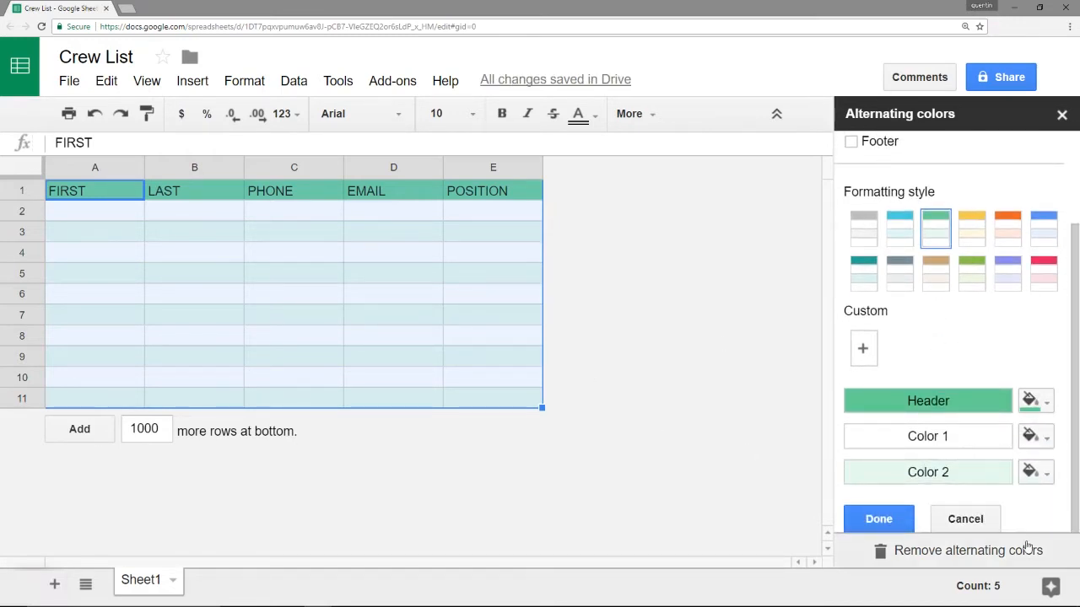
{"action": "left_click", "coordinate": [877, 519]}
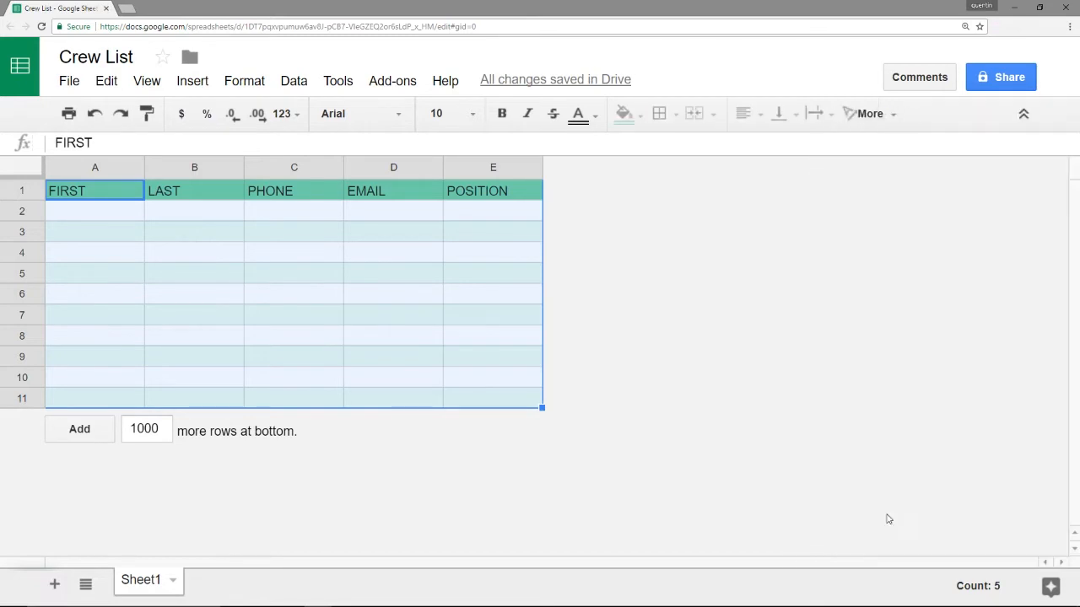
{"action": "left_click", "coordinate": [364, 251]}
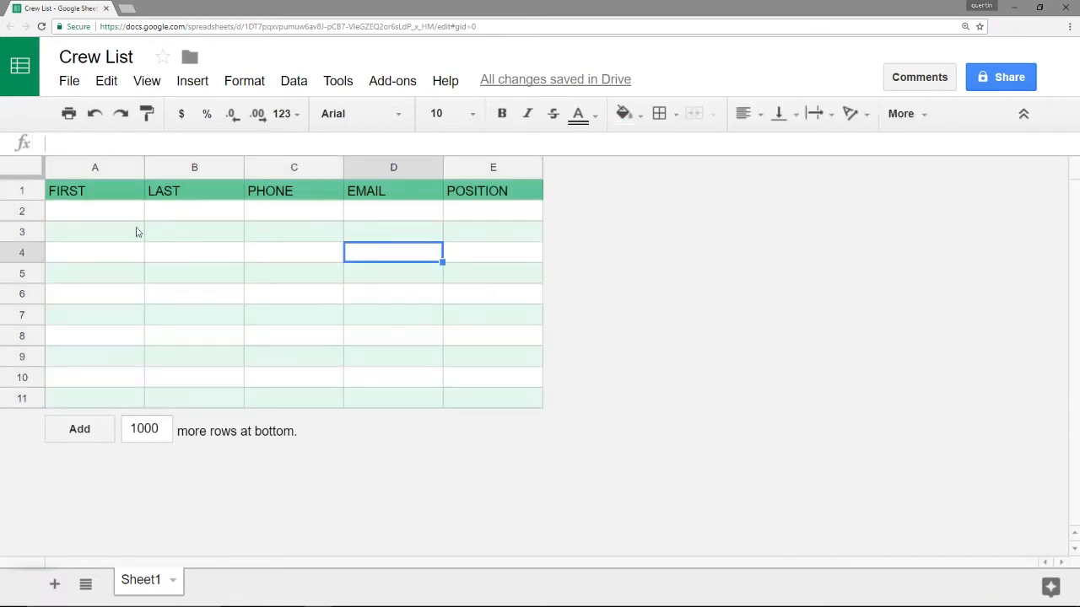
{"action": "left_click", "coordinate": [86, 197]}
Bold the A1:E1 headers and give columns A–E left and middle alignment
{"action": "left_click_drag", "start_coordinate": [86, 197], "coordinate": [513, 200]}
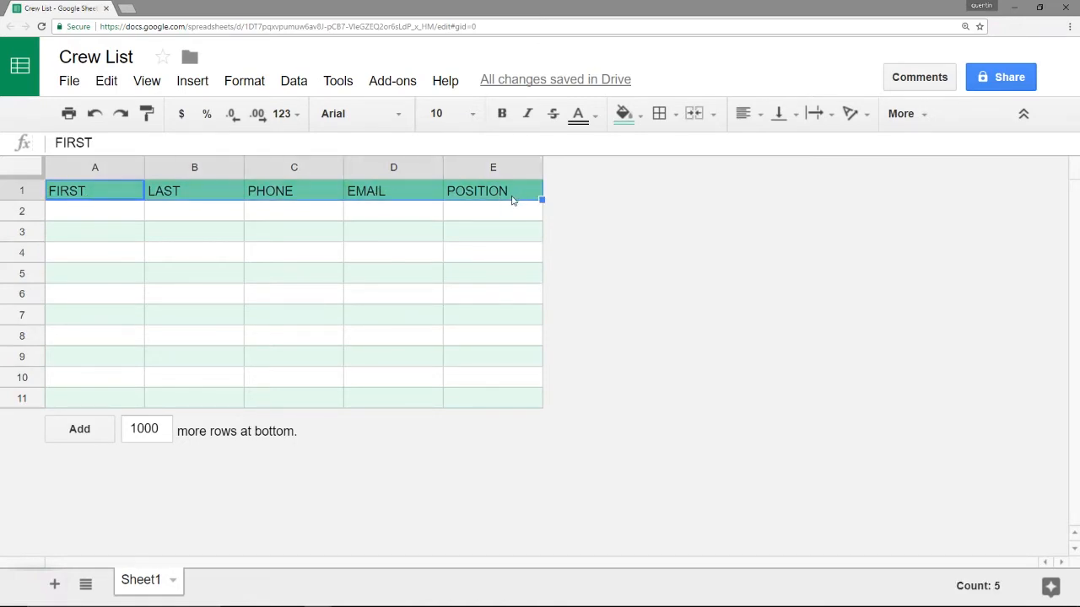
{"action": "key", "text": "ctrl+b"}
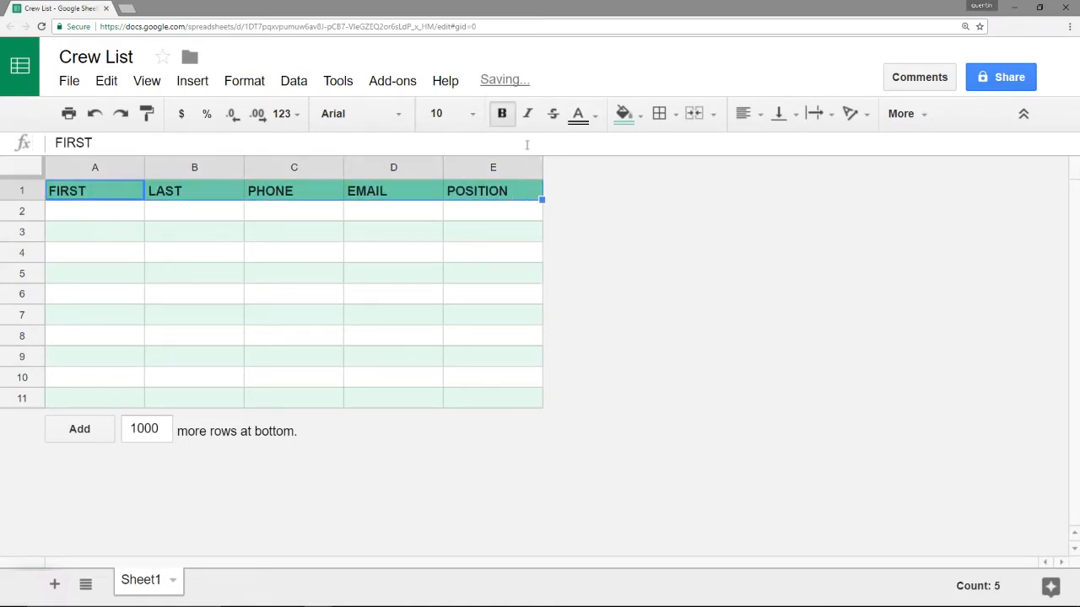
{"action": "left_click_drag", "start_coordinate": [489, 167], "coordinate": [95, 167]}
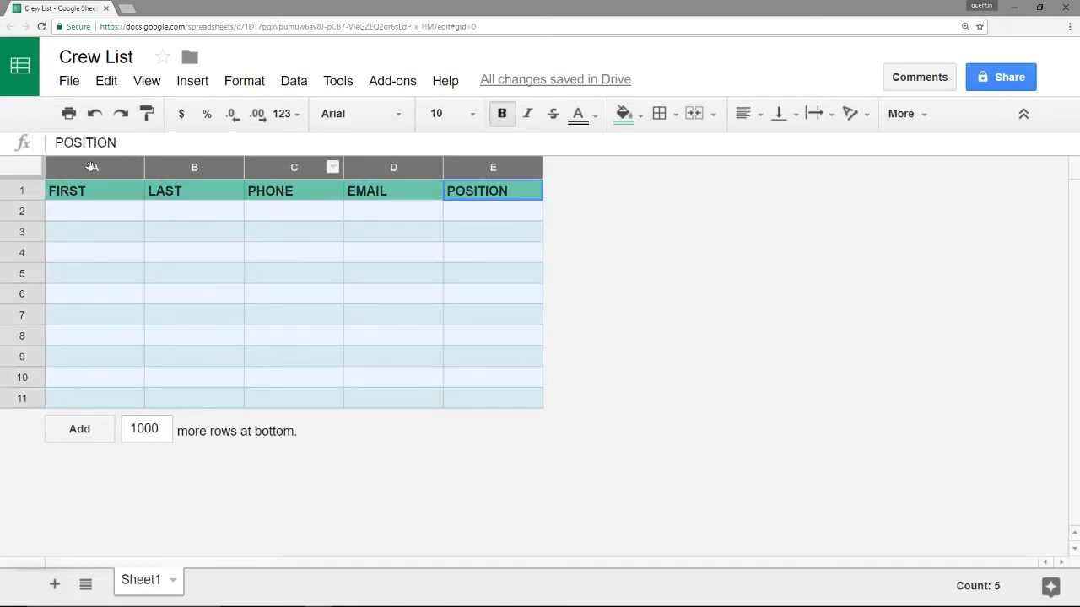
{"action": "left_click", "coordinate": [745, 113]}
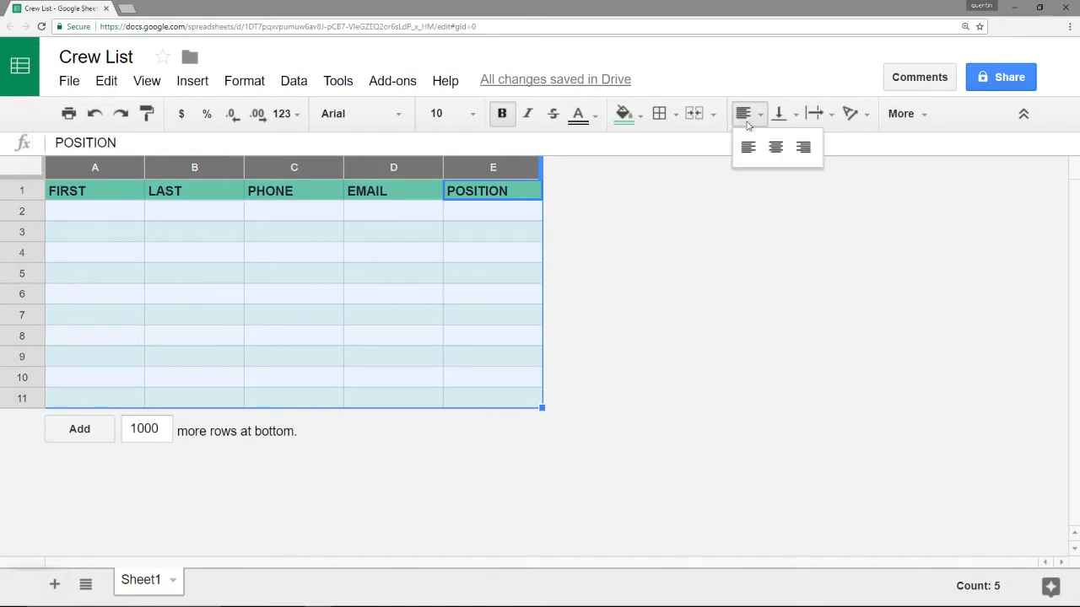
{"action": "left_click", "coordinate": [748, 148]}
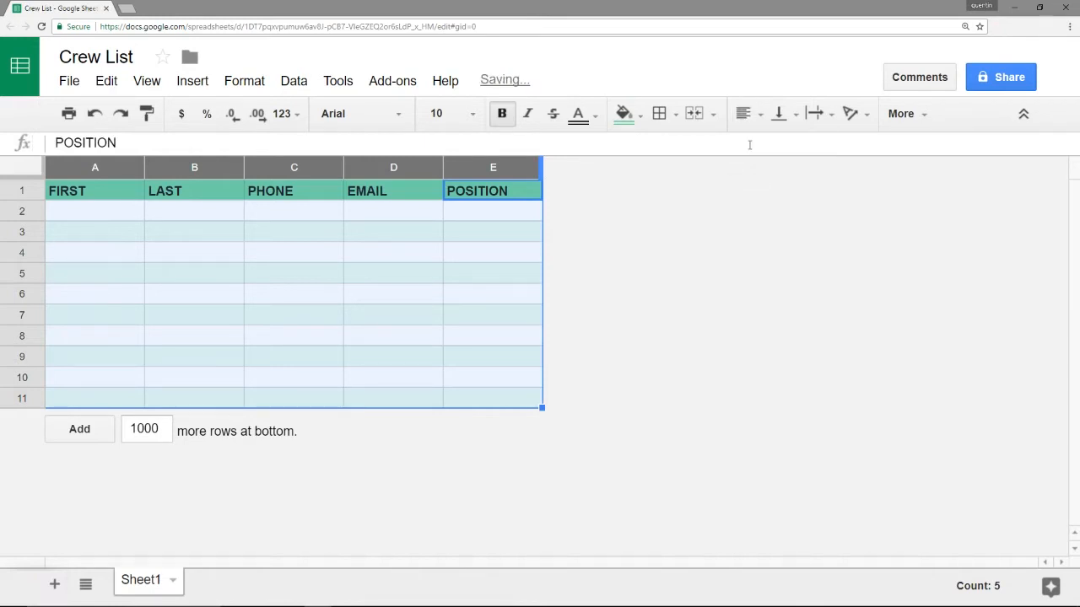
{"action": "left_click", "coordinate": [791, 115]}
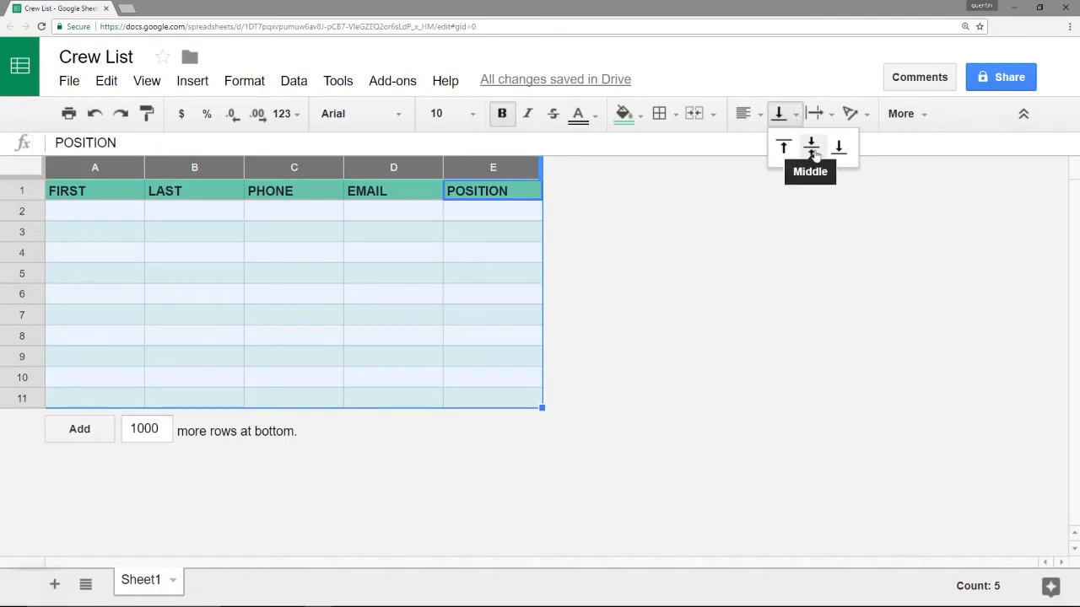
{"action": "left_click", "coordinate": [812, 149]}
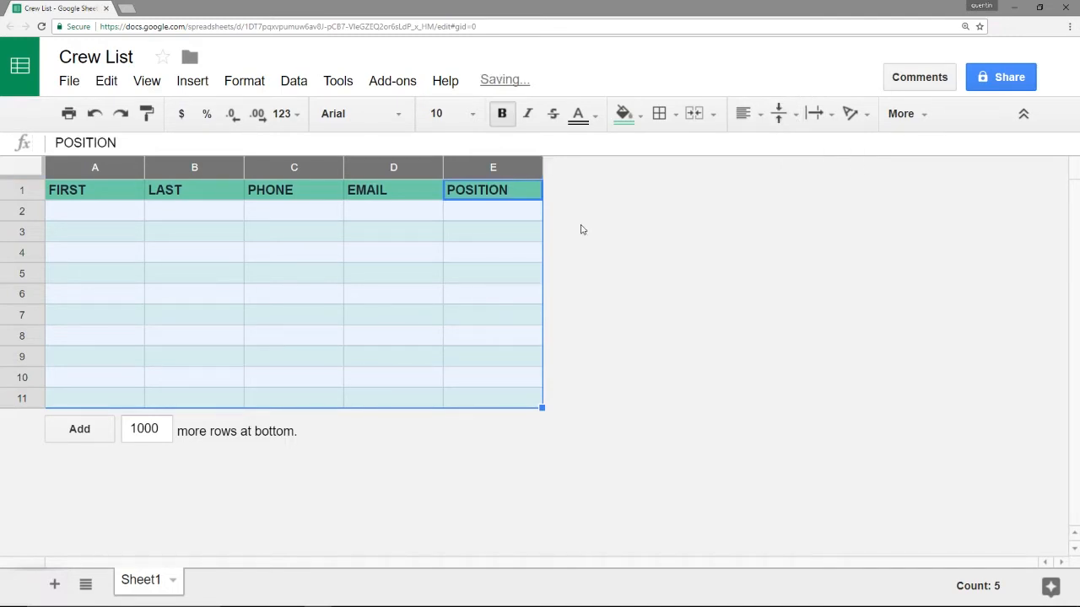
{"action": "left_click", "coordinate": [409, 230]}
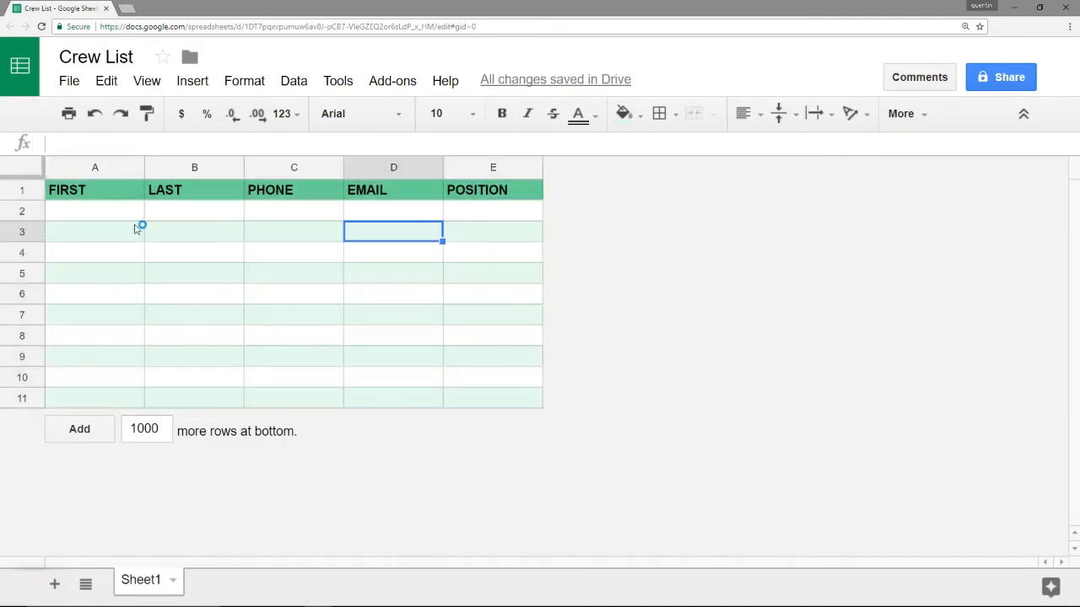
Set a custom 30 px row height for rows 2 through 11
{"action": "left_click", "coordinate": [28, 211]}
{"action": "left_click_drag", "start_coordinate": [28, 211], "coordinate": [22, 394]}
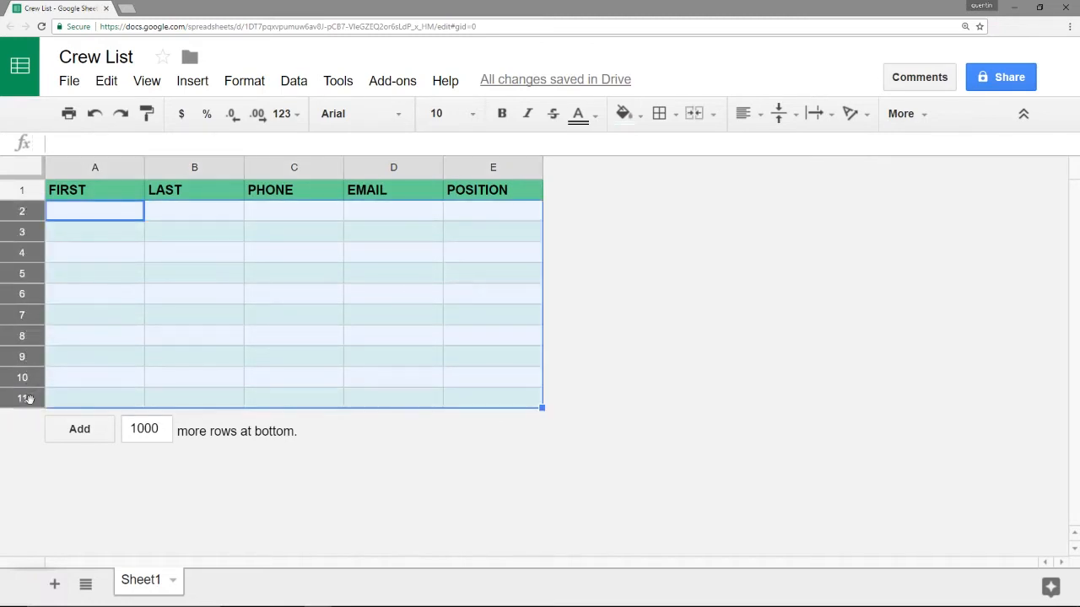
{"action": "right_click", "coordinate": [34, 404]}
{"action": "scroll", "coordinate": [90, 443], "scroll_direction": "down", "scroll_amount": 3}
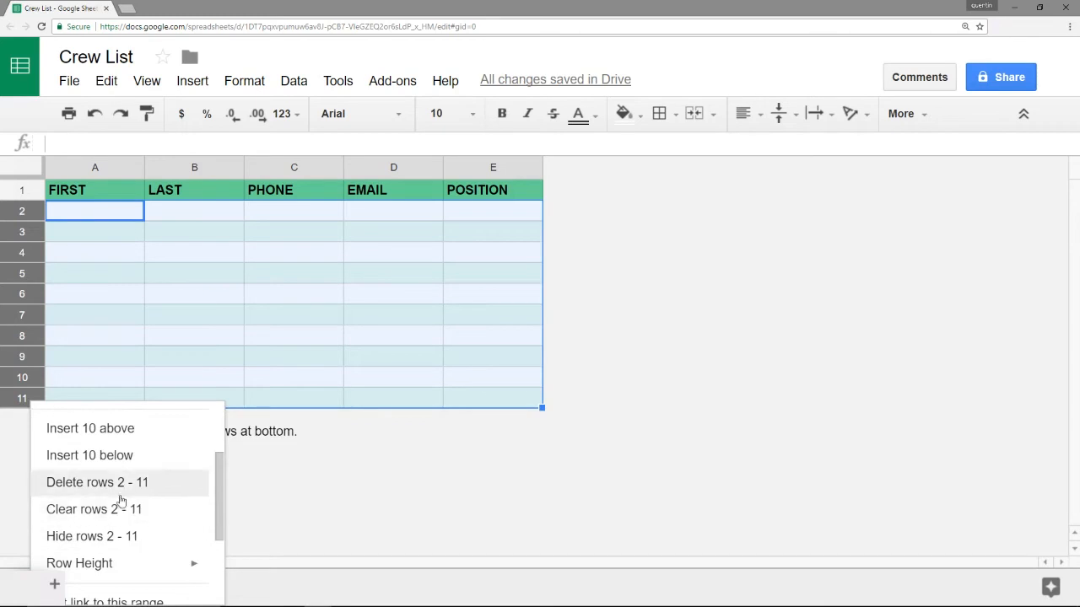
{"action": "scroll", "coordinate": [118, 506], "scroll_direction": "down", "scroll_amount": 3}
{"action": "mouse_move", "coordinate": [125, 455]}
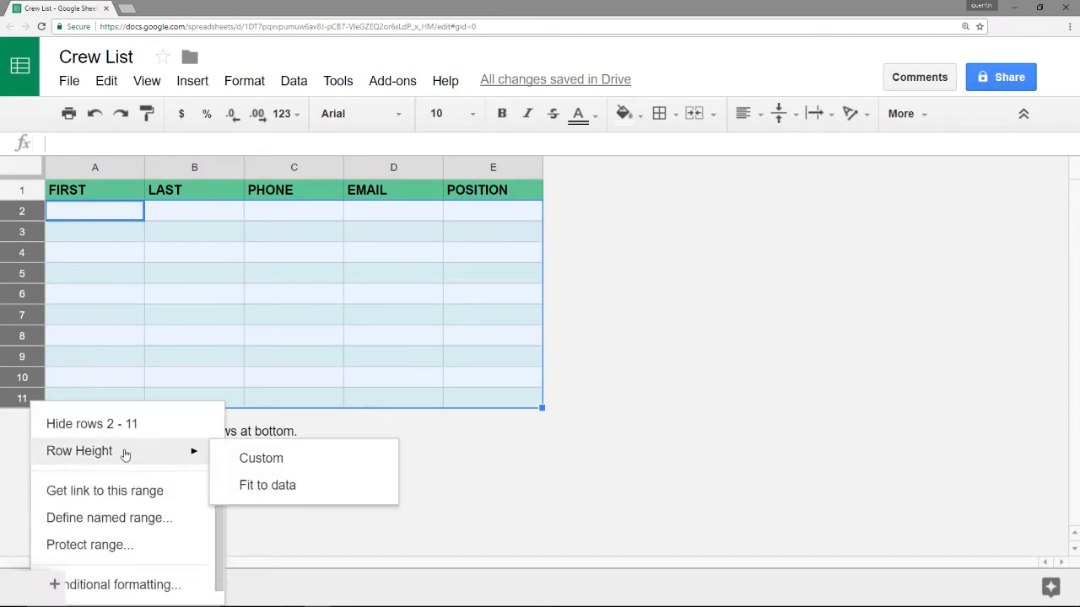
{"action": "left_click", "coordinate": [246, 459]}
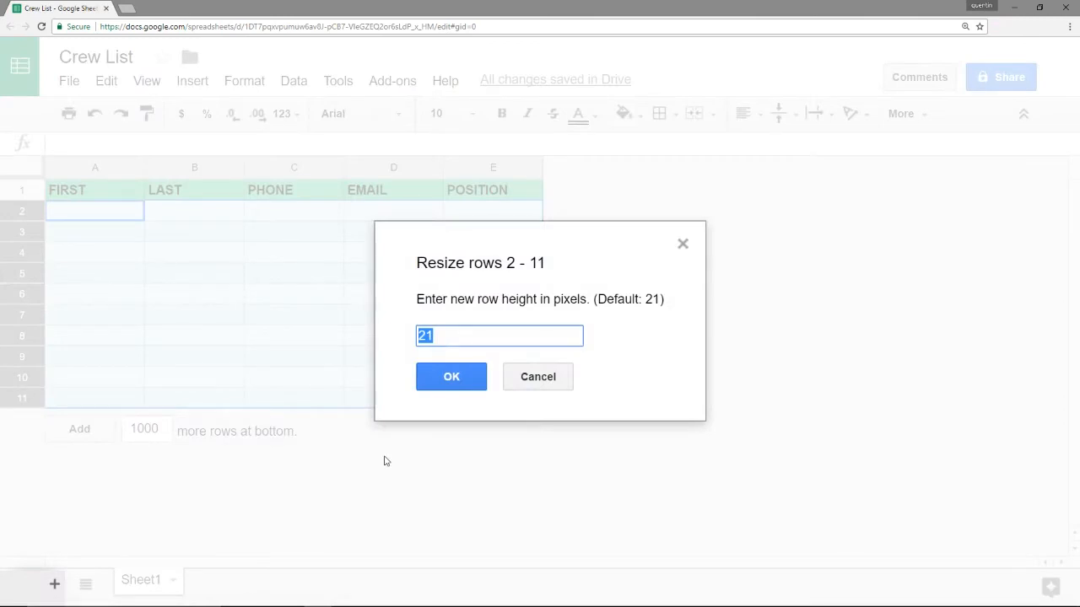
{"action": "type", "text": "30"}
{"action": "key", "text": "Return"}
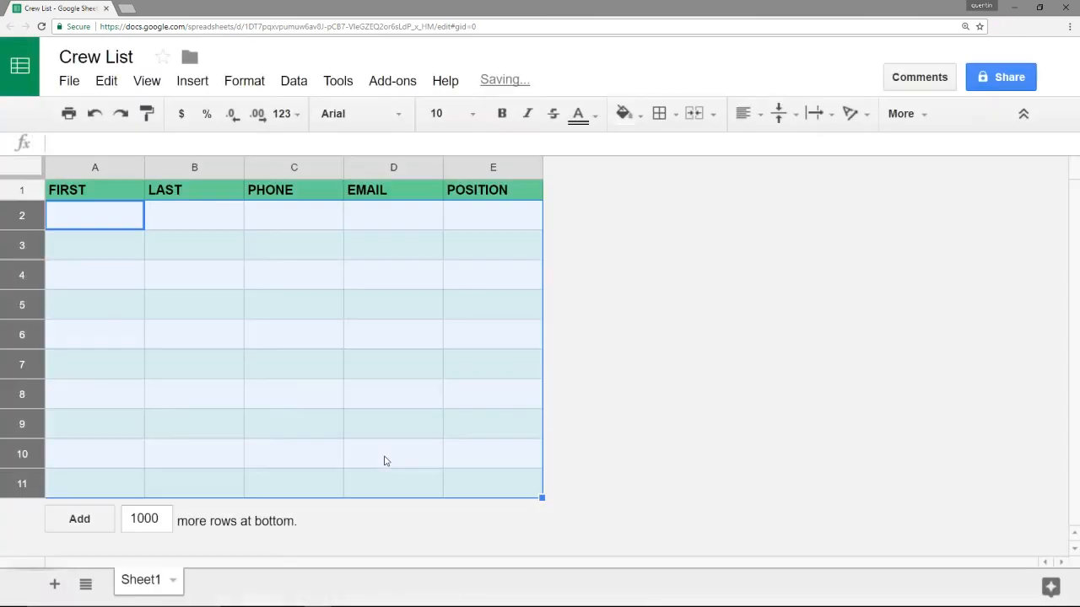
{"action": "left_click", "coordinate": [311, 317]}
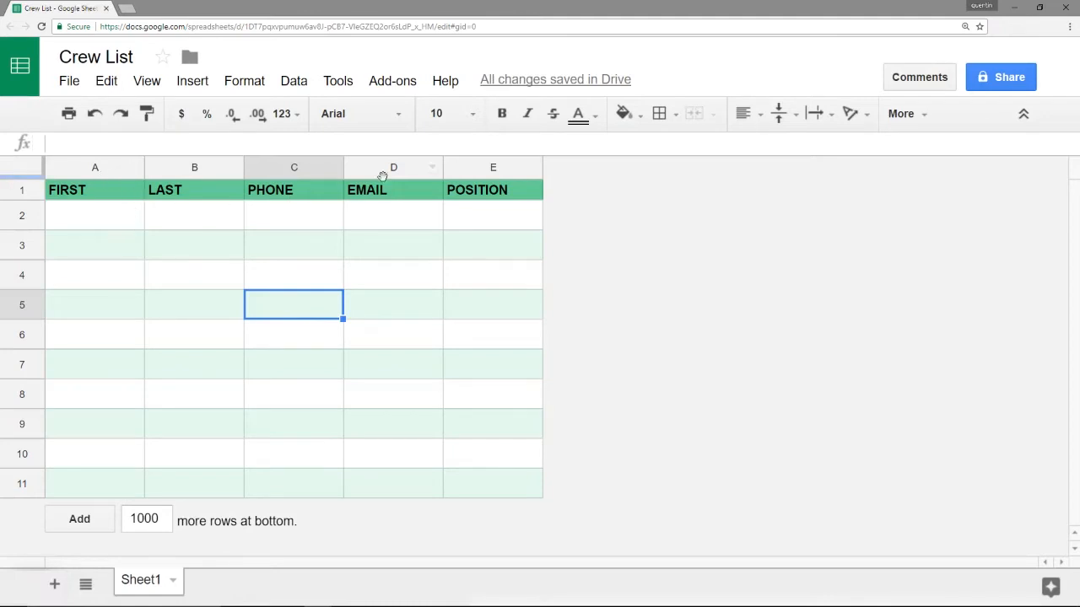
Enter the crew member's first name, last name, phone number and e-mail in A2:D2
{"action": "left_click", "coordinate": [94, 226]}
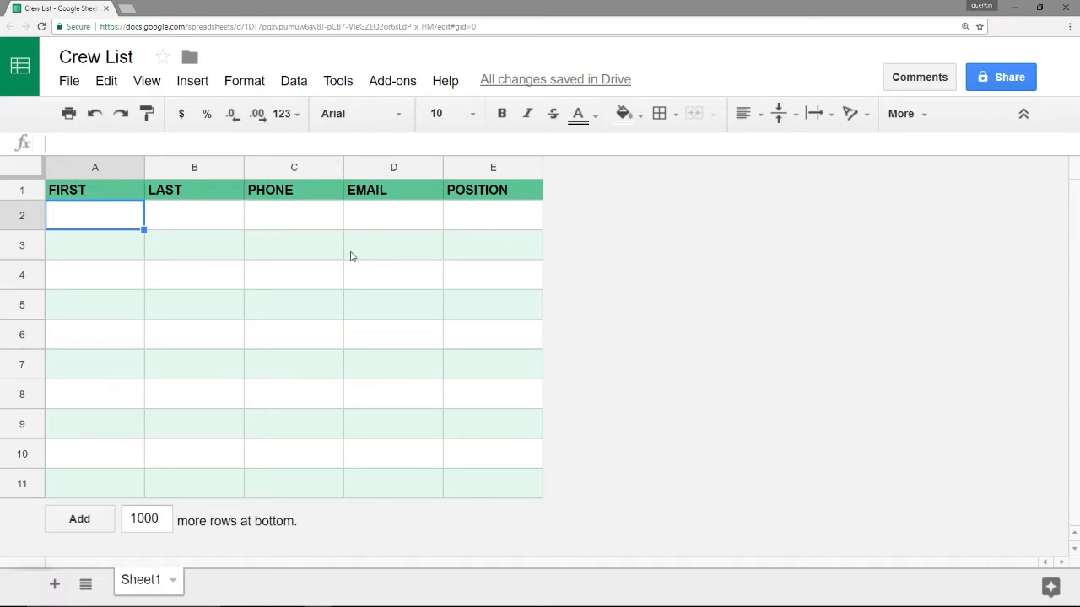
{"action": "key", "text": "Tab"}
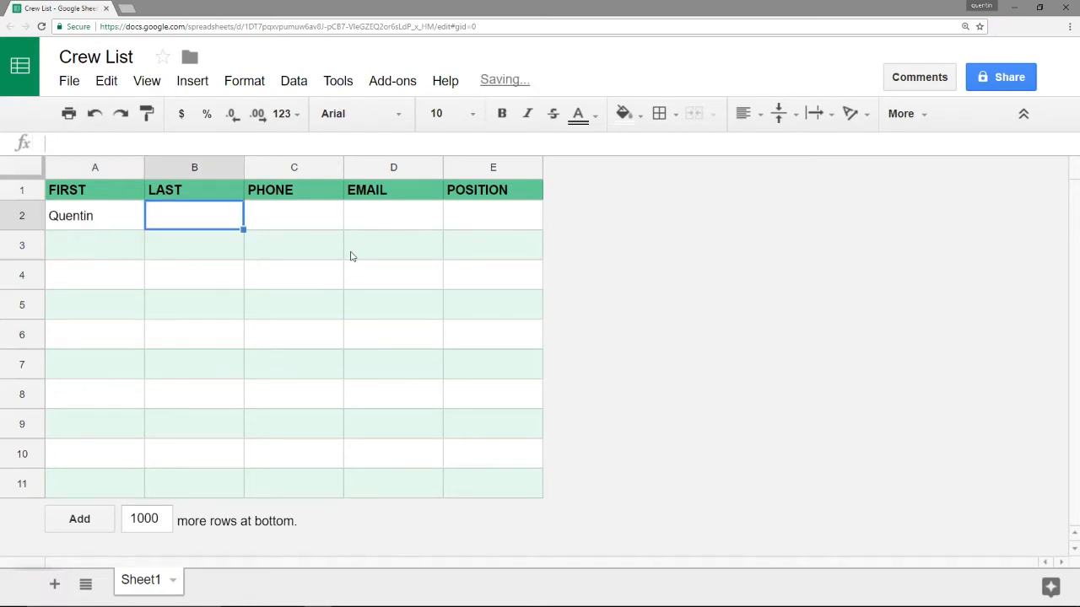
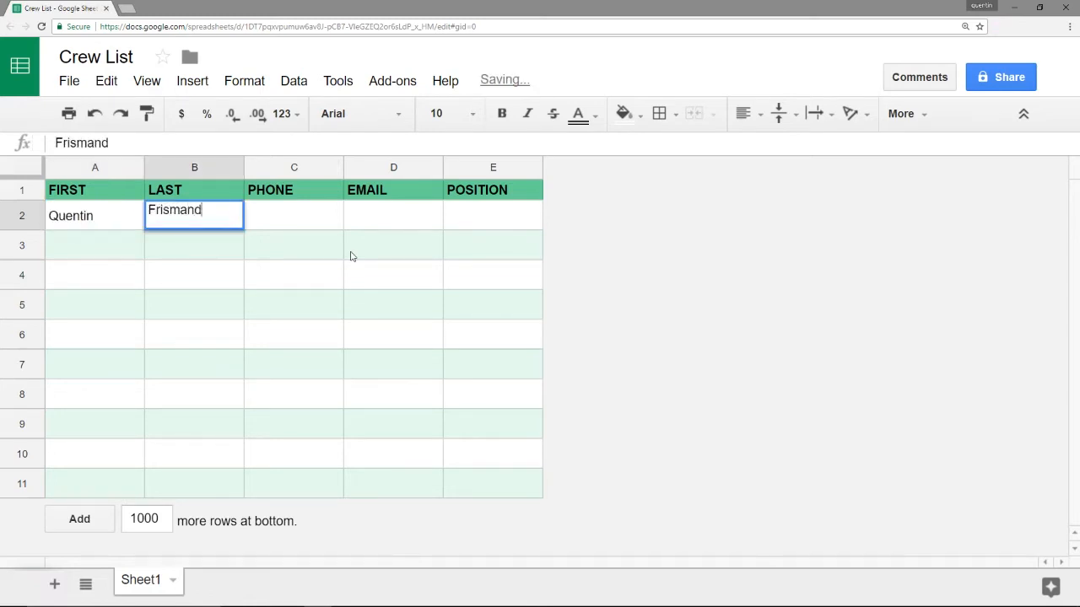
{"action": "key", "text": "Tab"}
{"action": "type", "text": "555555"}
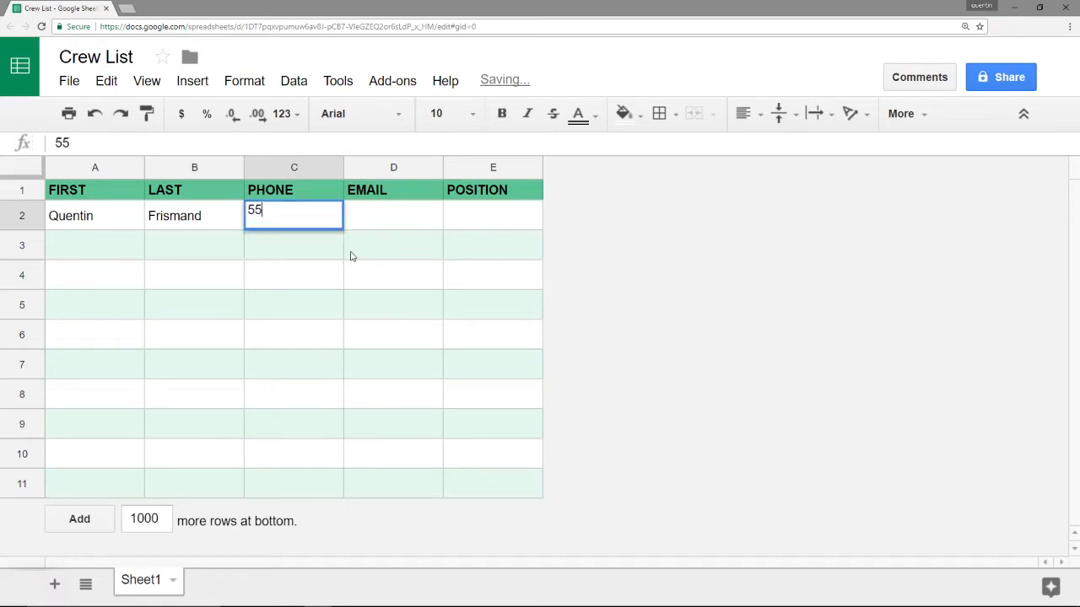
{"action": "type", "text": "55"}
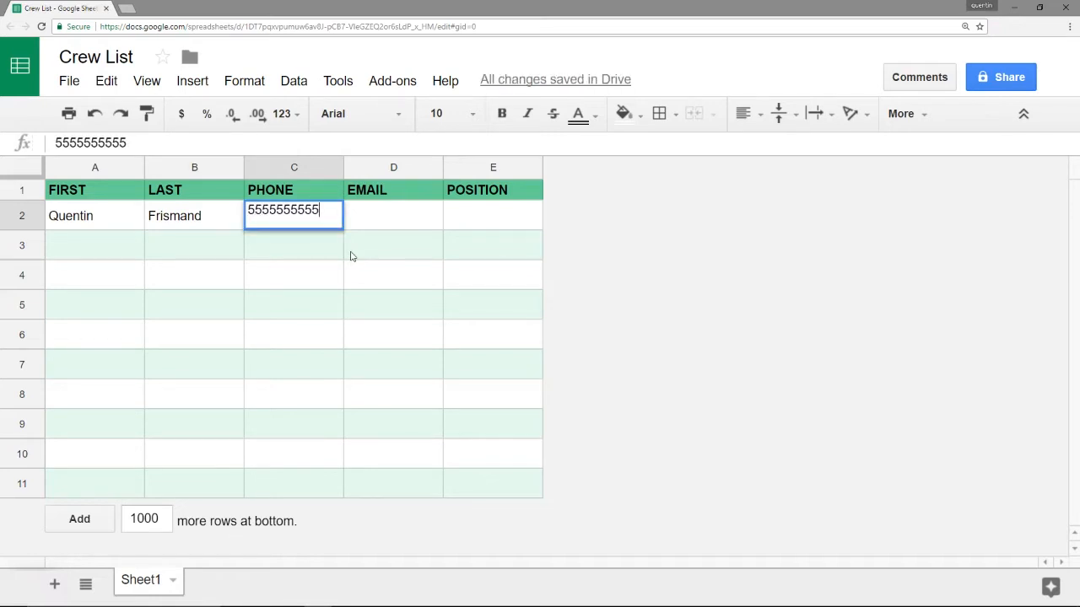
{"action": "key", "text": "Tab"}
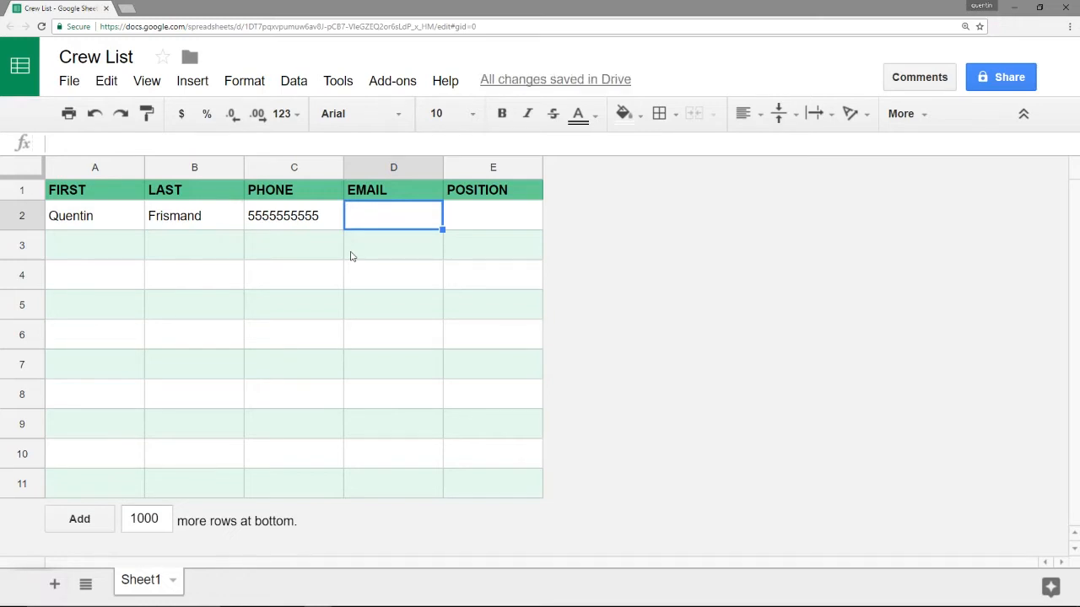
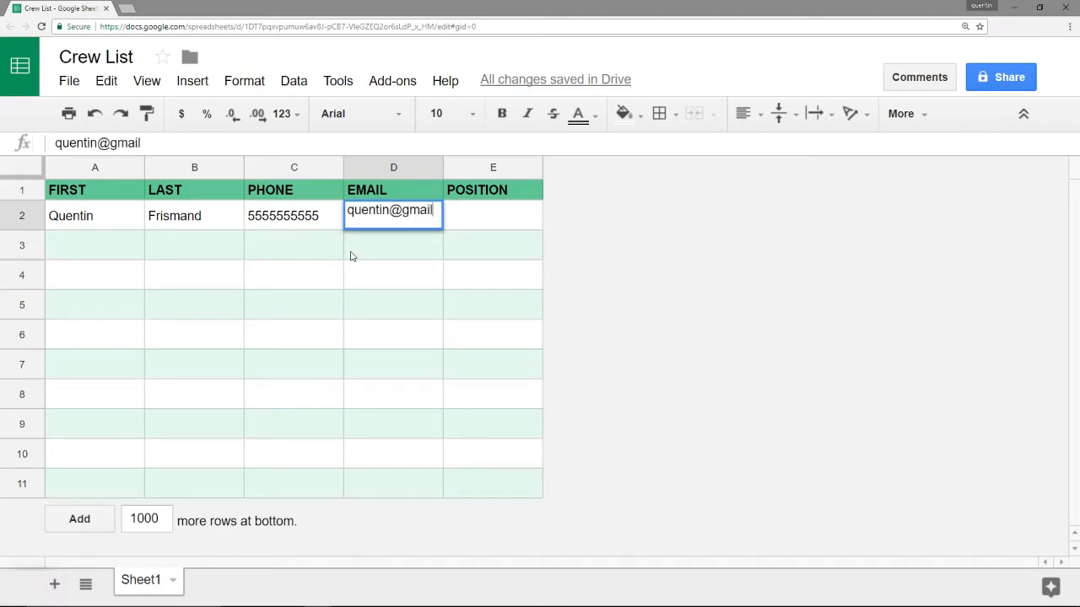
{"action": "key", "text": "Tab"}
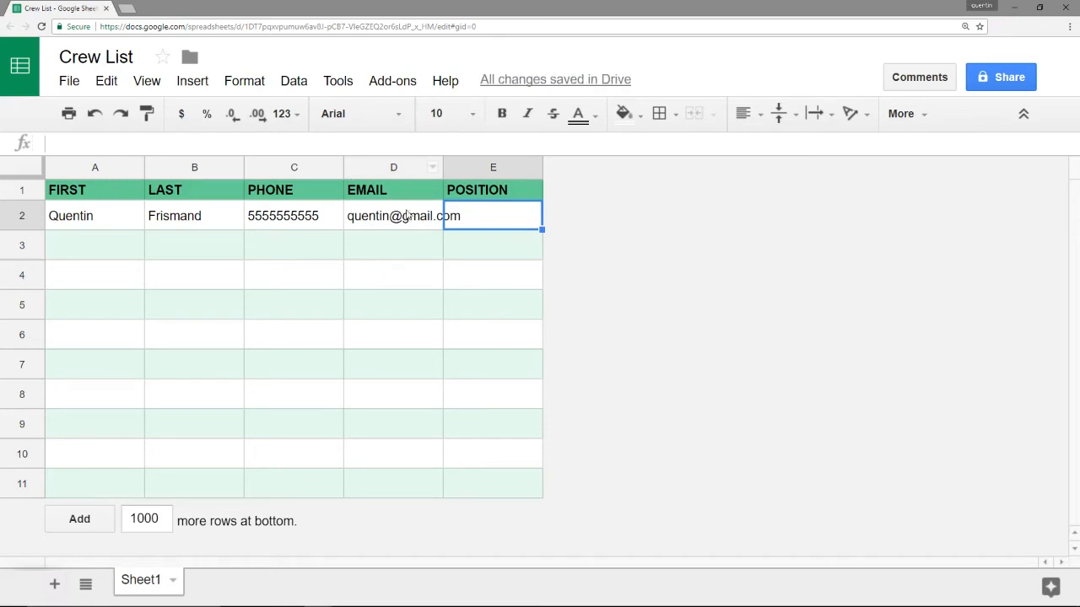
Resize the EMAIL column D to 150 pixels wide
{"action": "right_click", "coordinate": [398, 167]}
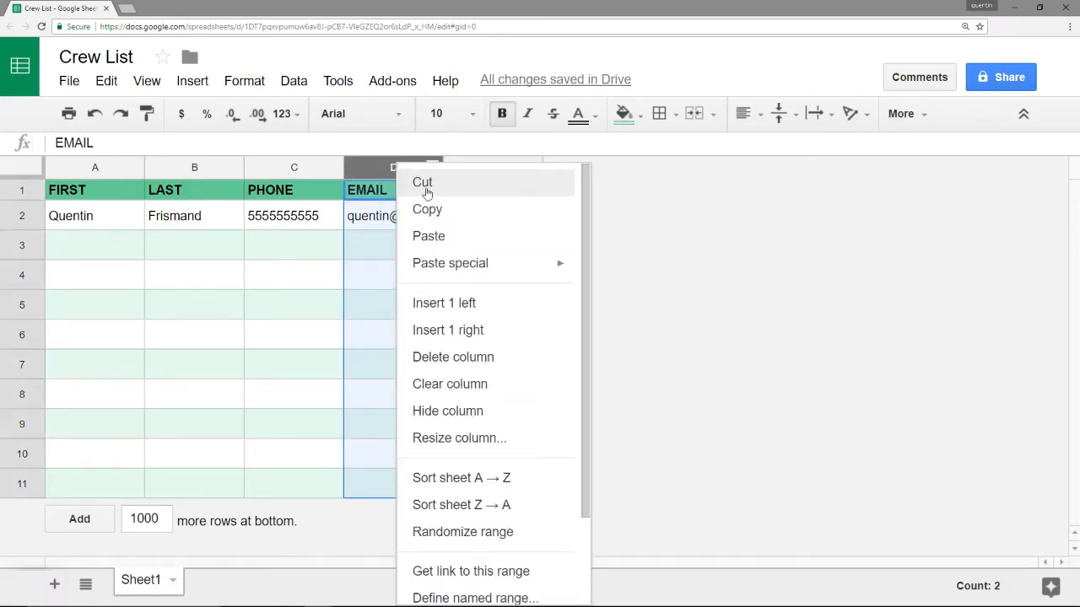
{"action": "left_click", "coordinate": [459, 438]}
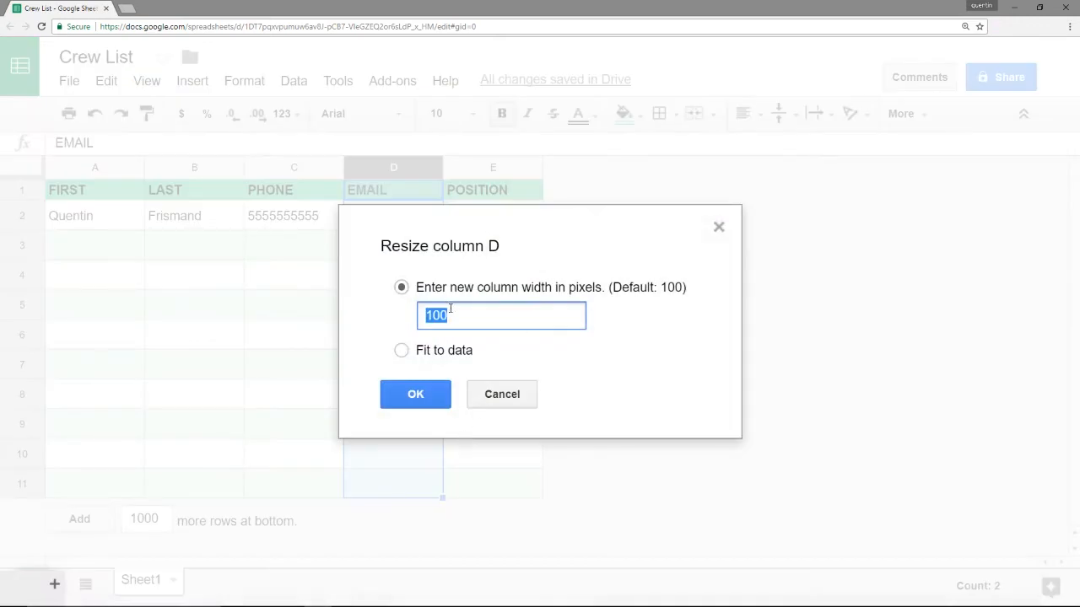
{"action": "type", "text": "150"}
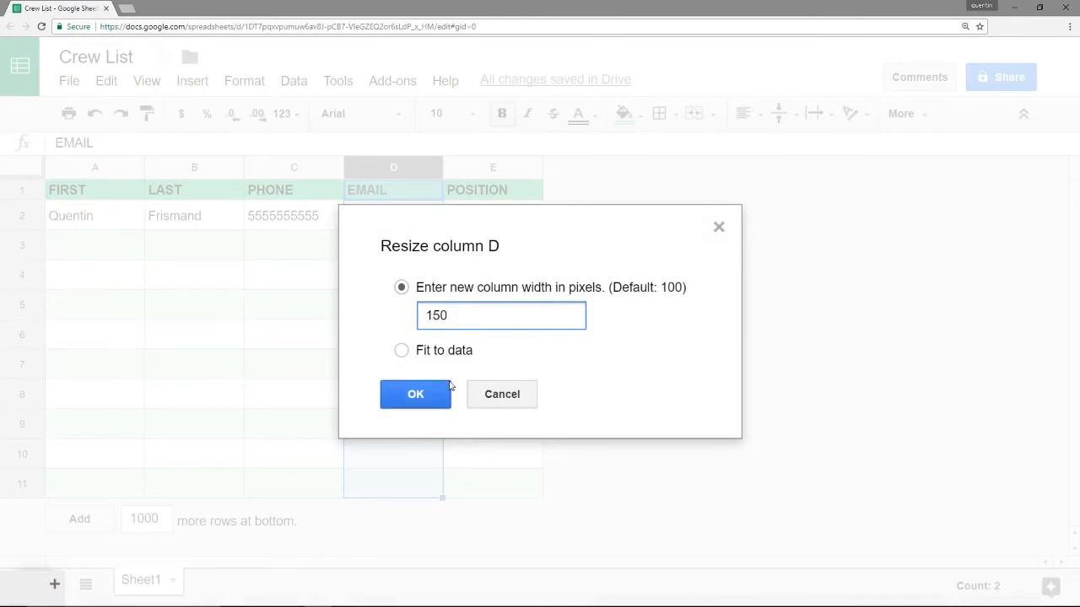
{"action": "left_click", "coordinate": [448, 394]}
Enter PRODUCER as the position in cell E2
{"action": "left_click", "coordinate": [549, 223]}
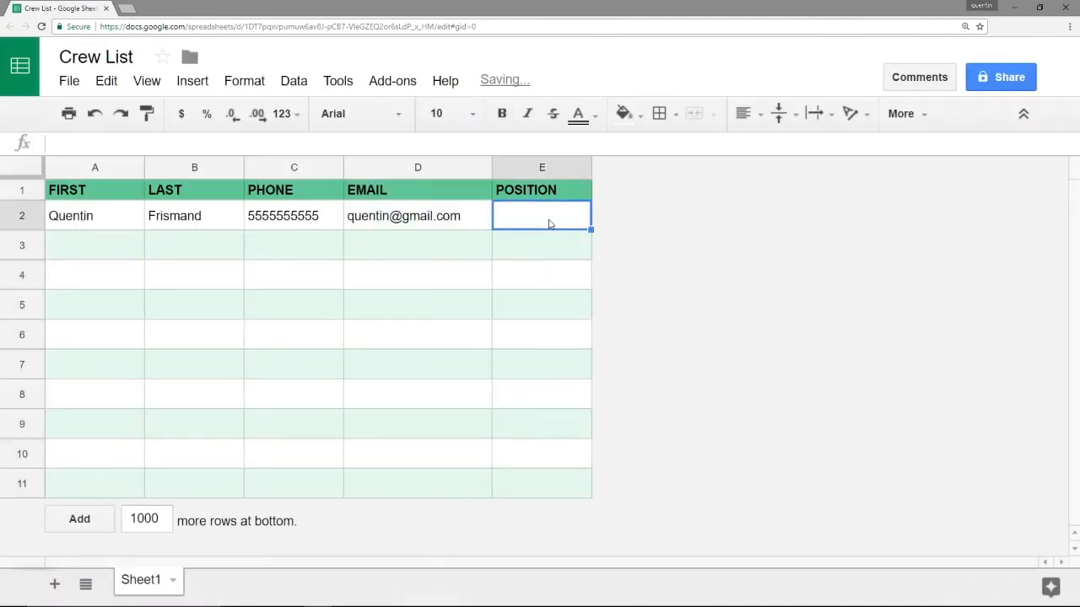
{"action": "type", "text": "PRODUCER"}
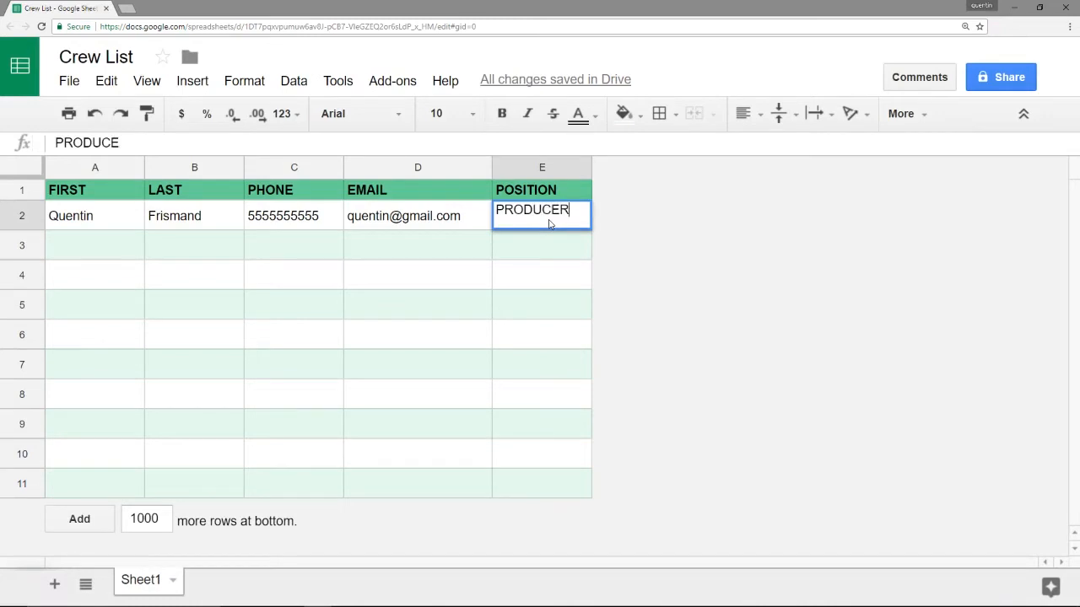
{"action": "key", "text": "Return"}
{"action": "left_click", "coordinate": [549, 222]}
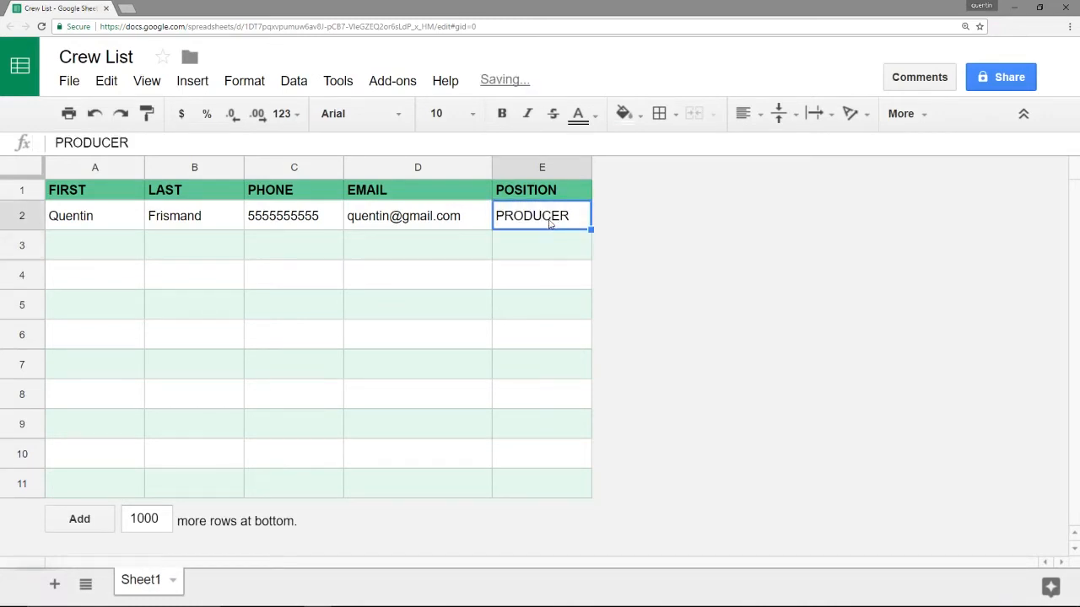
Resize the POSITION column E to 200 pixels wide
{"action": "right_click", "coordinate": [549, 167]}
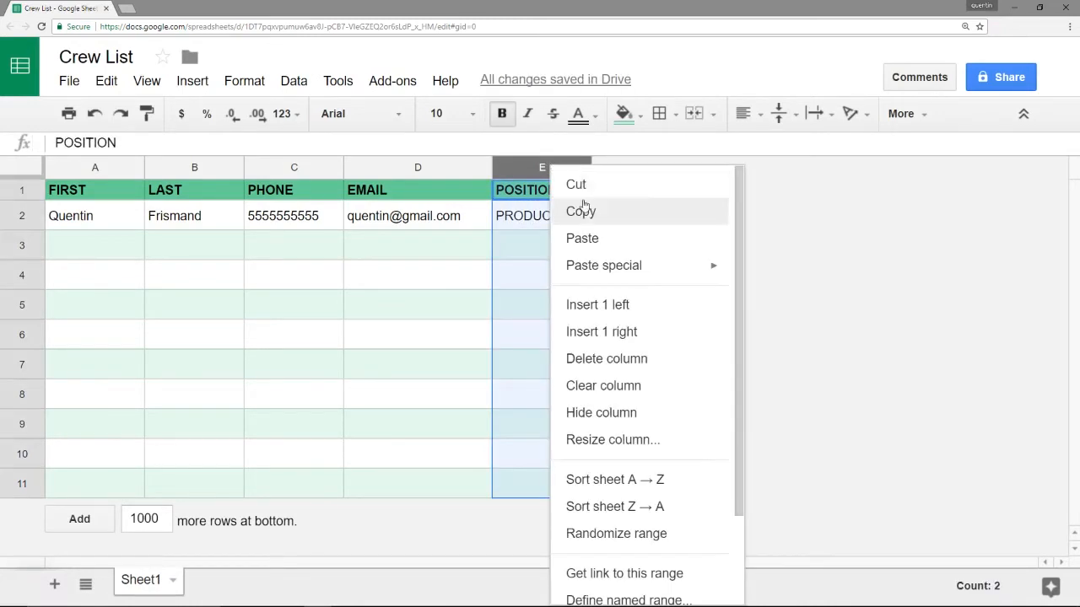
{"action": "left_click", "coordinate": [639, 447]}
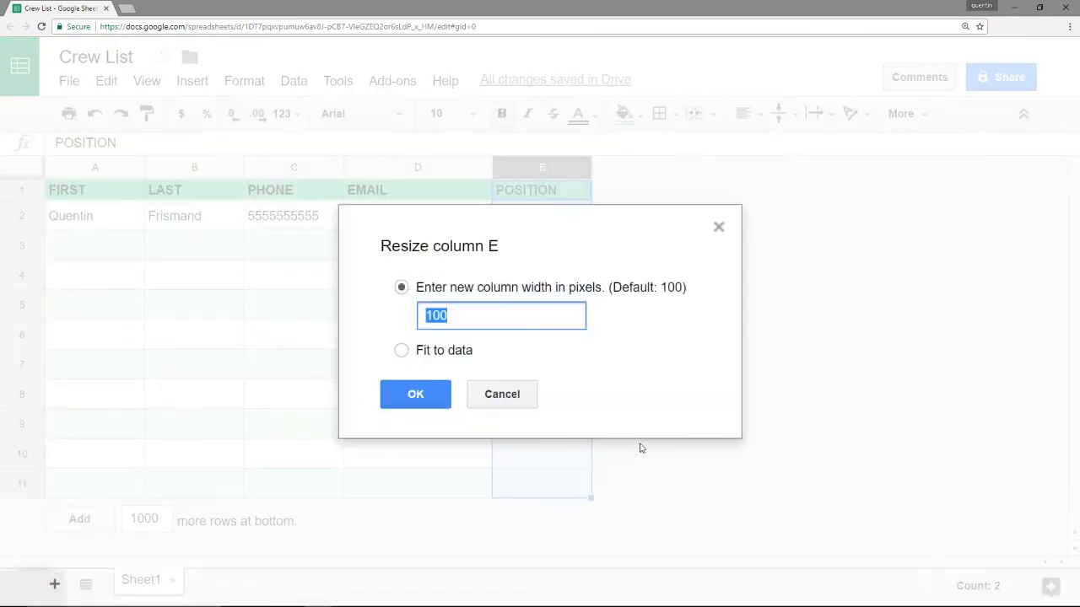
{"action": "type", "text": "200"}
{"action": "key", "text": "Return"}
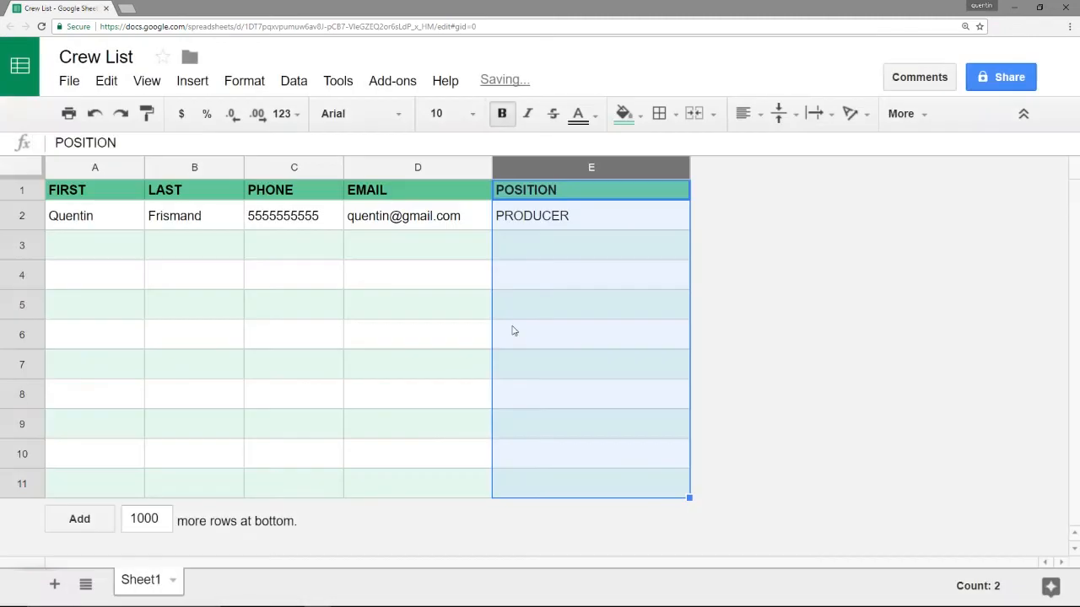
{"action": "left_click", "coordinate": [385, 264]}
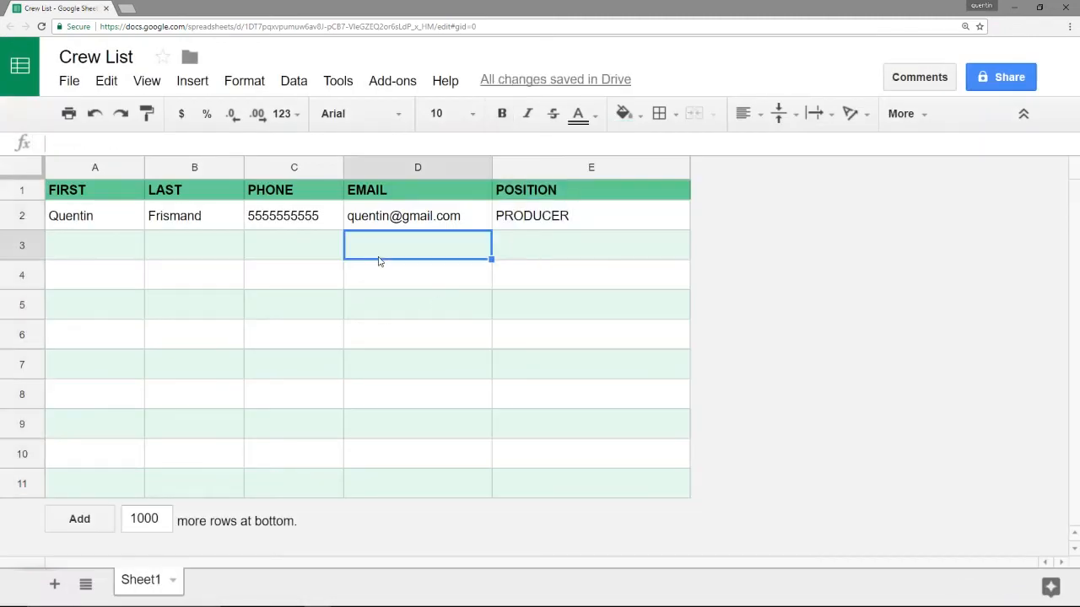
{"action": "left_click", "coordinate": [291, 221]}
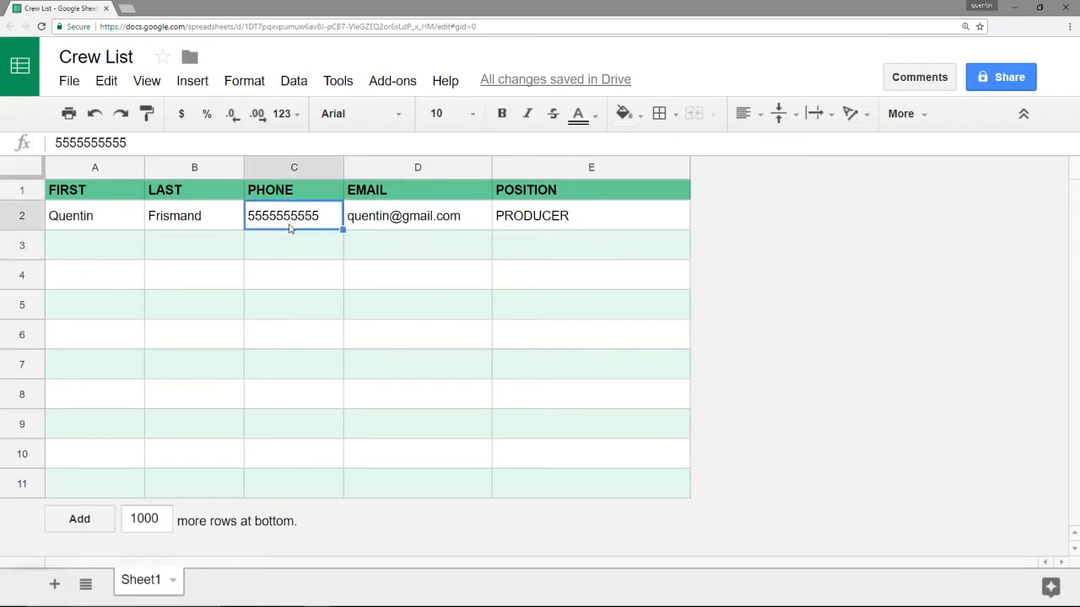
{"action": "double_click", "coordinate": [270, 221]}
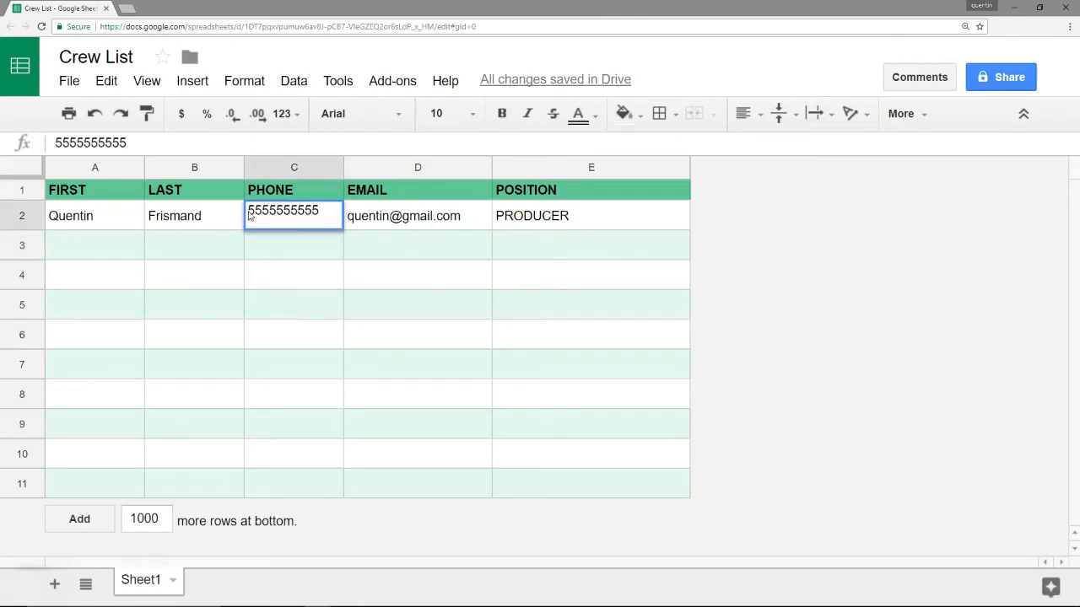
Select phone cells C2:C11 and bring up Format > Number > More formats
{"action": "left_click", "coordinate": [287, 251]}
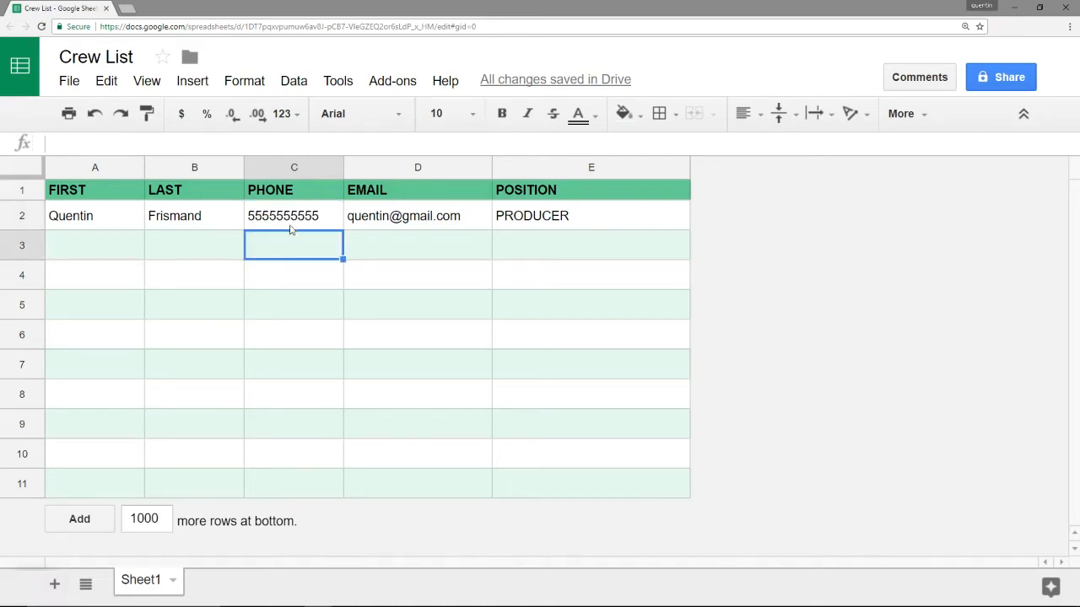
{"action": "left_click_drag", "start_coordinate": [290, 224], "coordinate": [292, 491]}
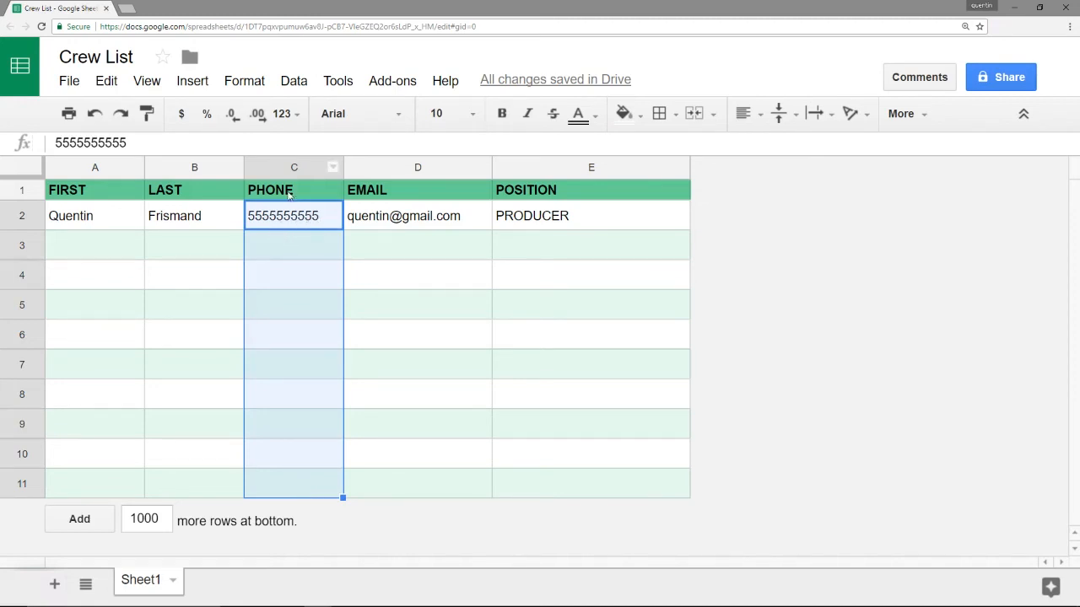
{"action": "left_click", "coordinate": [251, 81]}
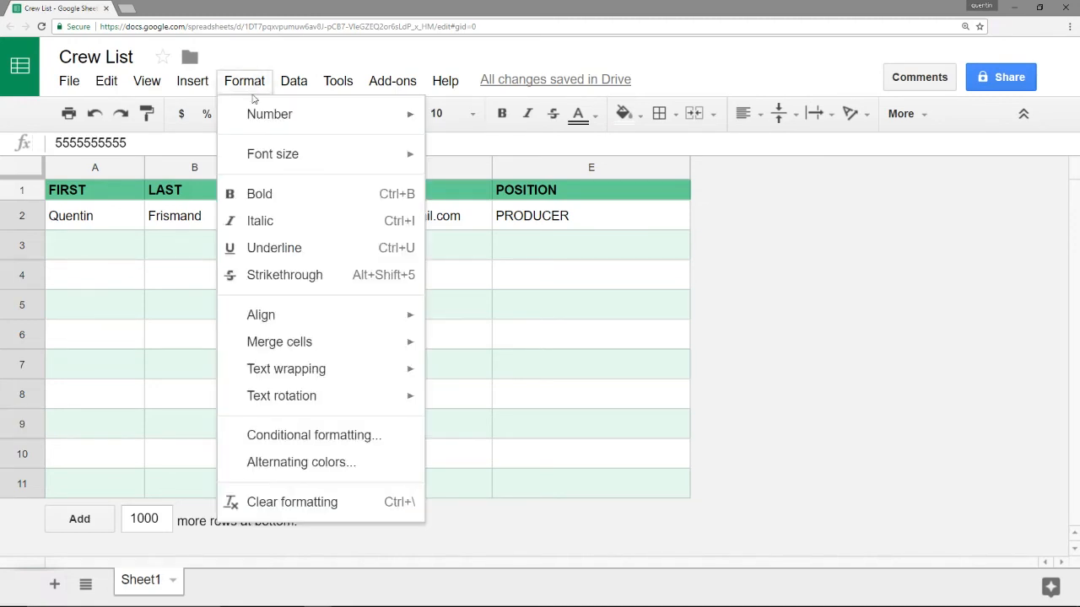
{"action": "mouse_move", "coordinate": [258, 113]}
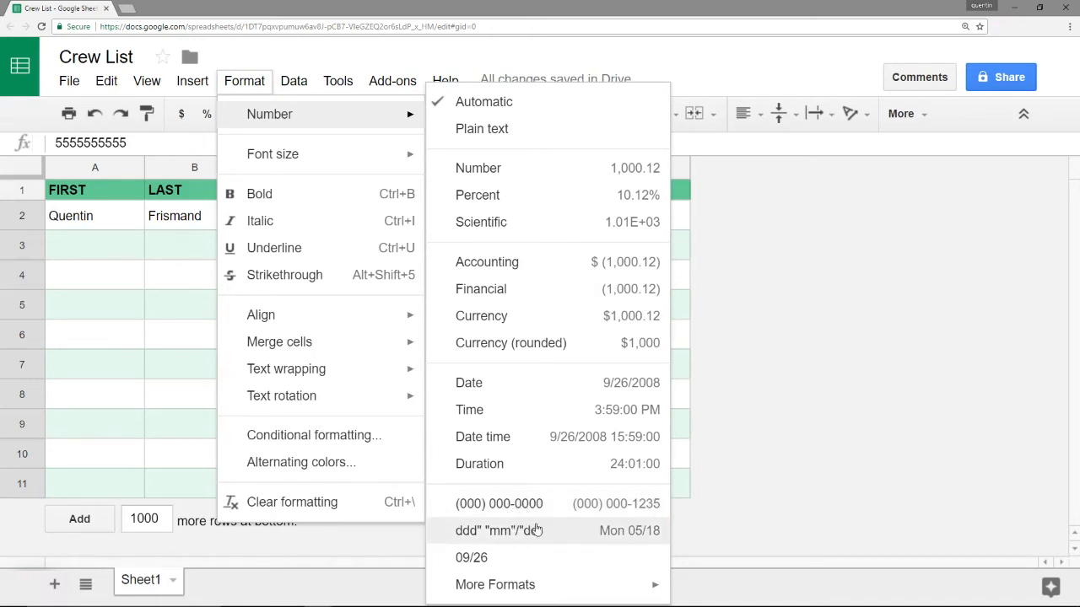
{"action": "mouse_move", "coordinate": [547, 590]}
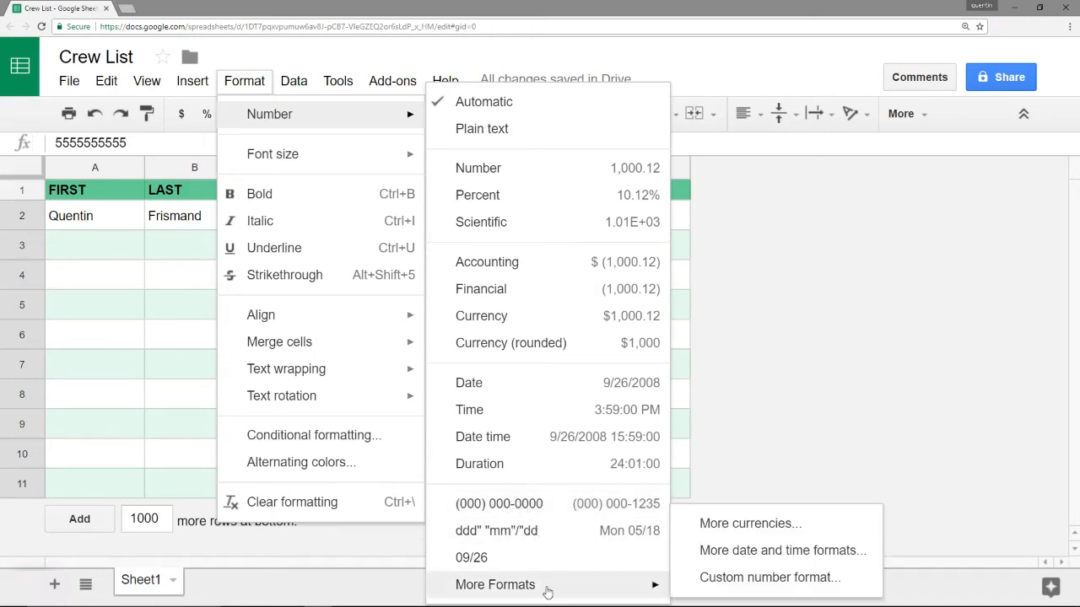
{"action": "left_click", "coordinate": [742, 590]}
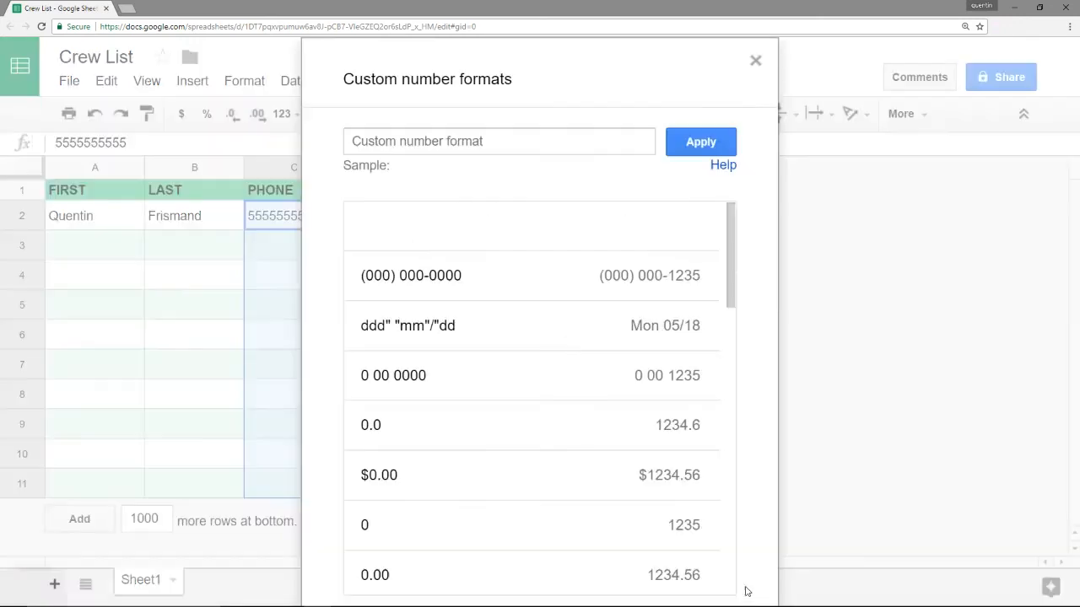
{"action": "left_click", "coordinate": [520, 143]}
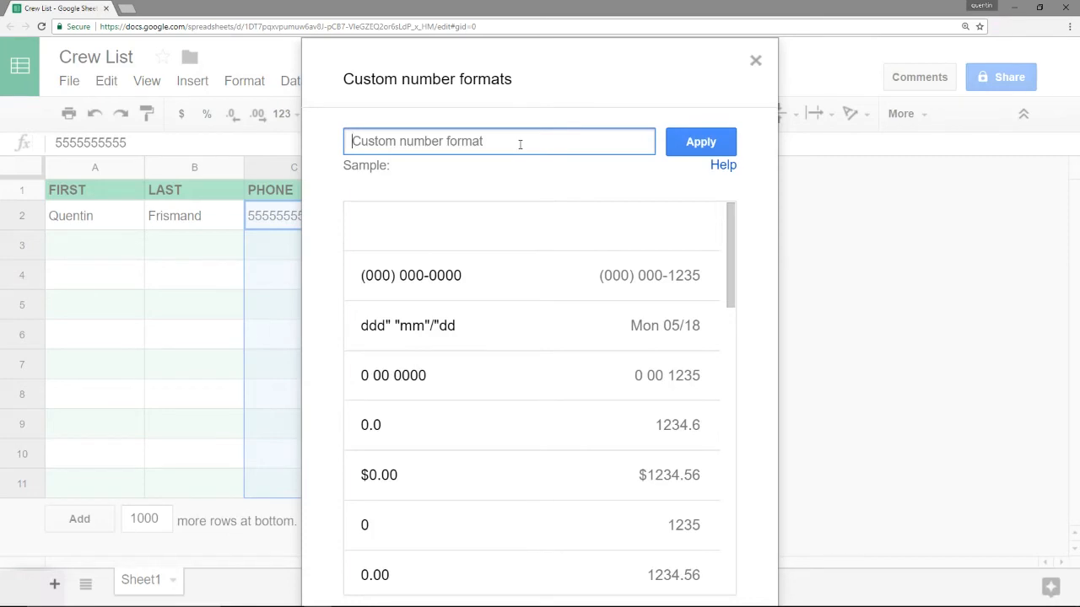
{"action": "type", "text": "("}
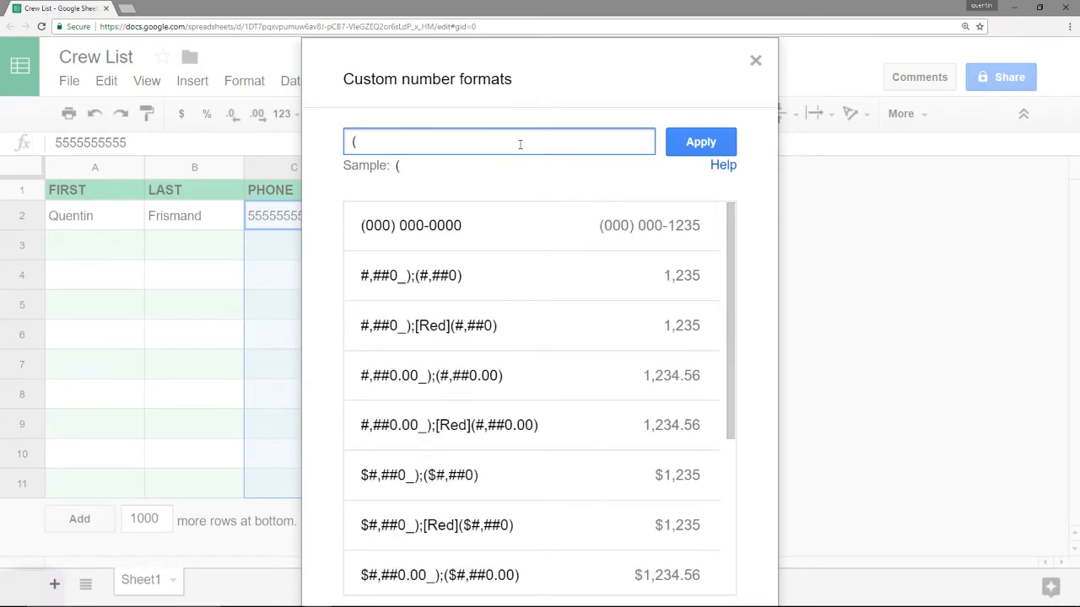
{"action": "type", "text": "000"}
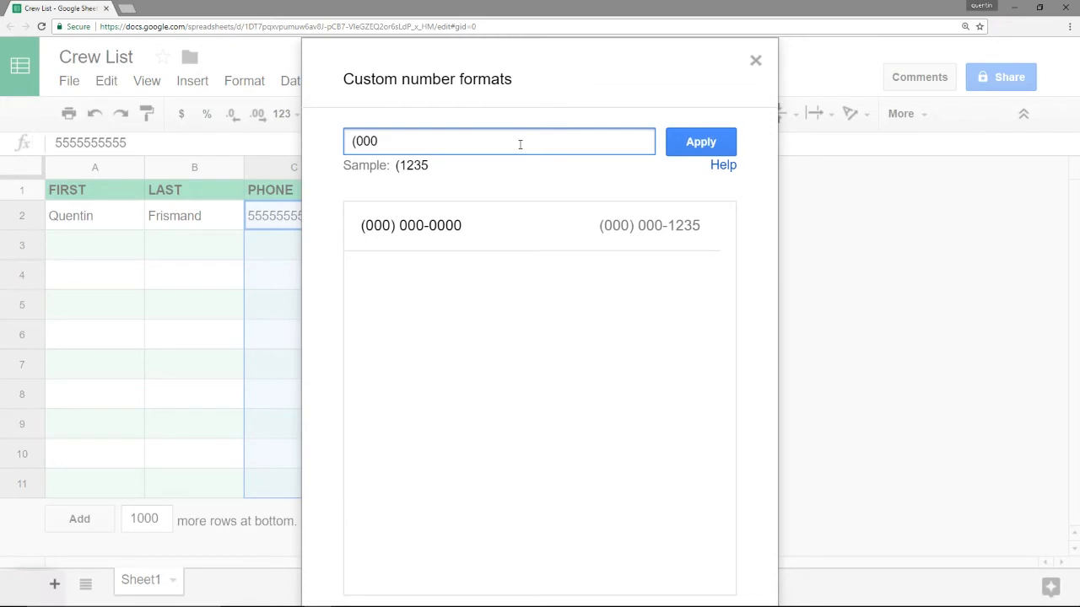
{"action": "type", "text": ") 000"}
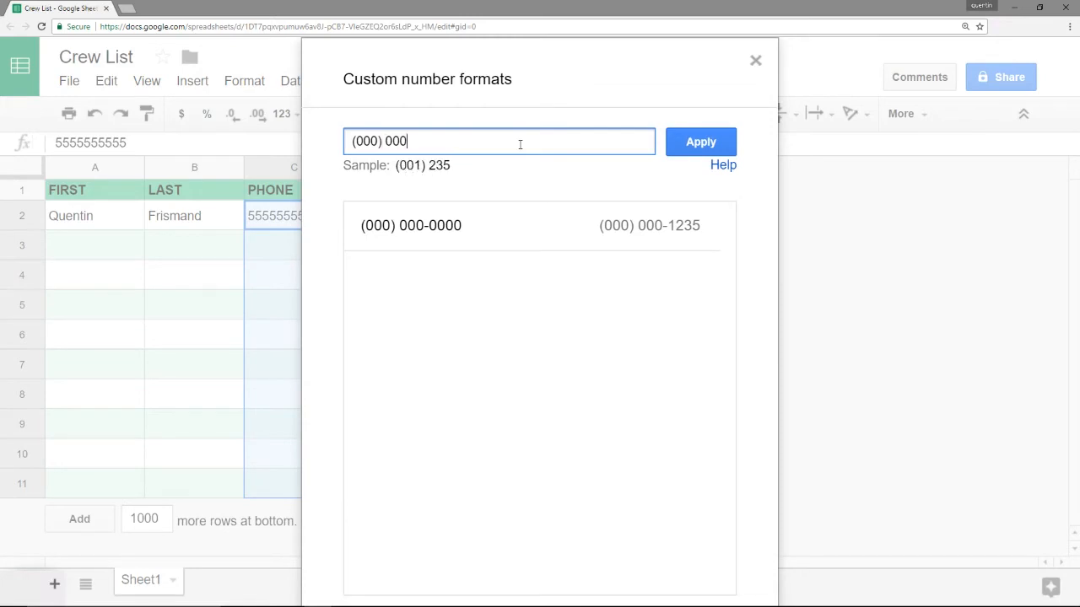
{"action": "type", "text": "-0000"}
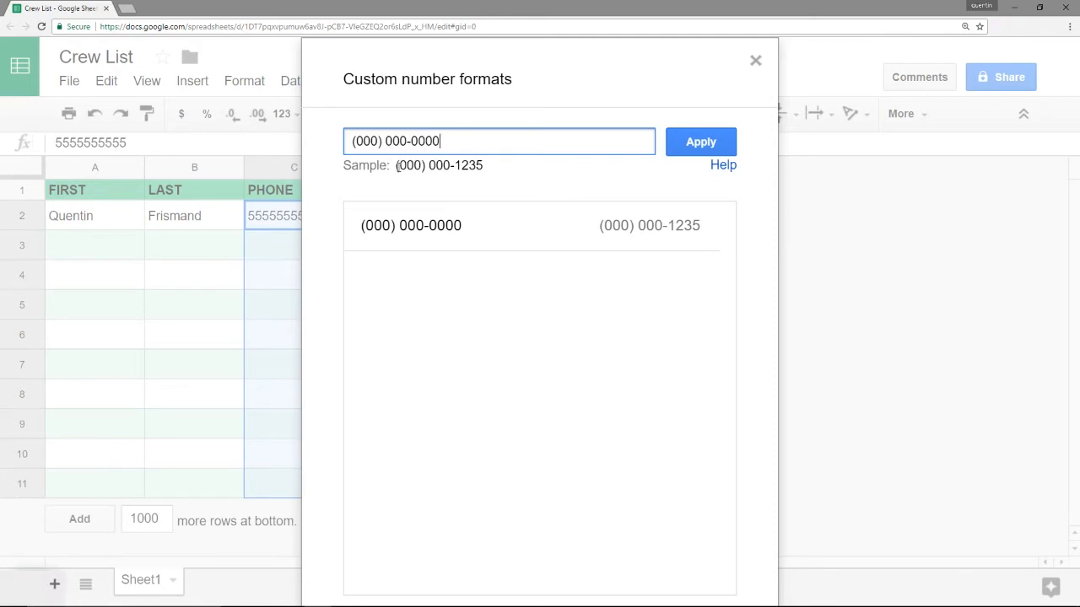
{"action": "left_click_drag", "start_coordinate": [395, 165], "coordinate": [487, 171]}
{"action": "left_click", "coordinate": [488, 172]}
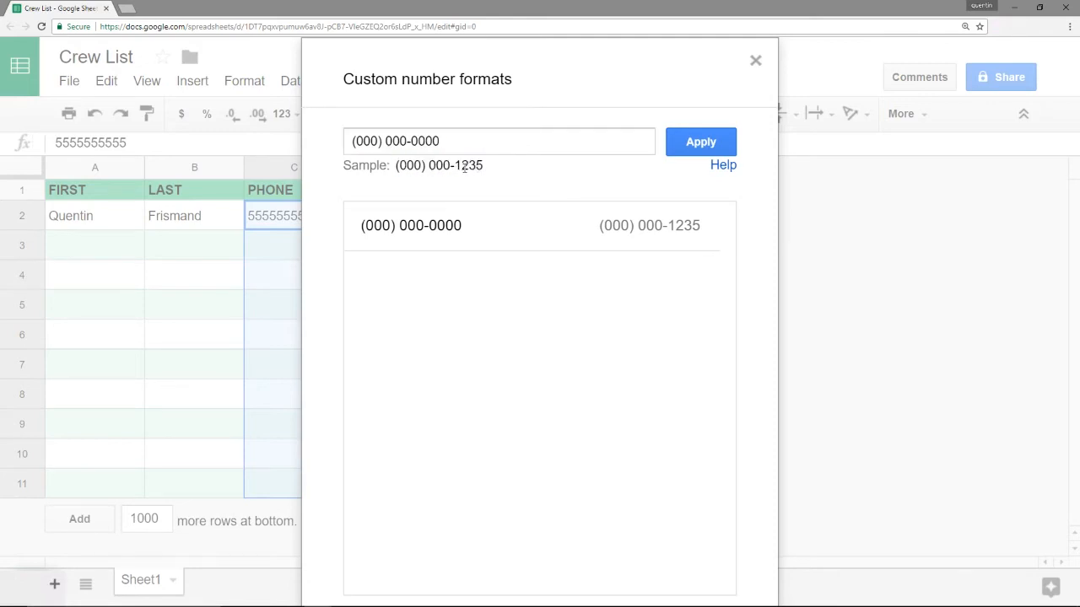
{"action": "left_click", "coordinate": [706, 144]}
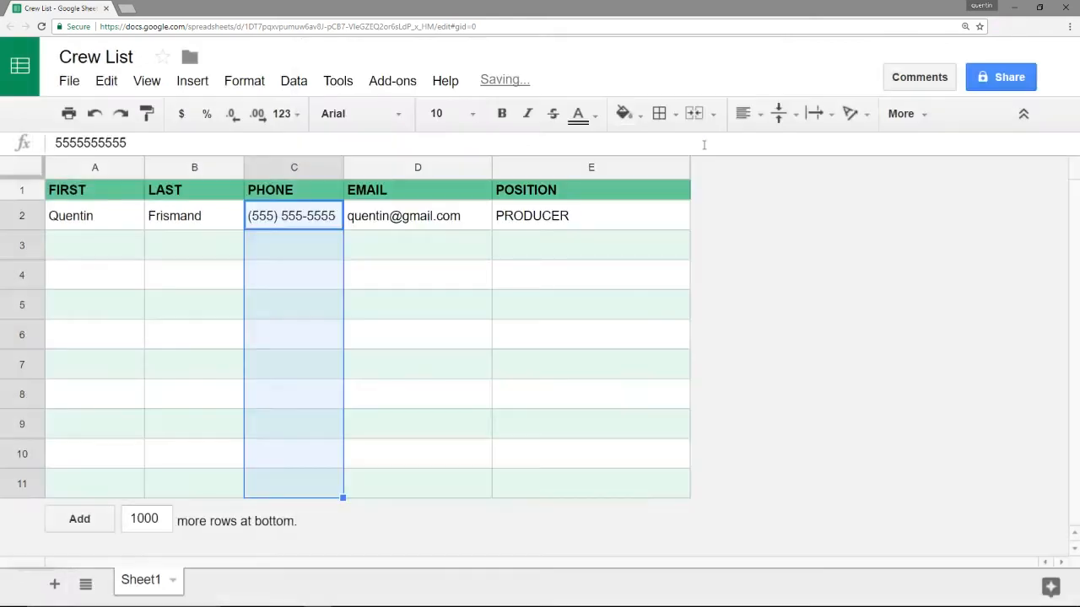
{"action": "left_click", "coordinate": [312, 237]}
{"action": "left_click", "coordinate": [309, 219]}
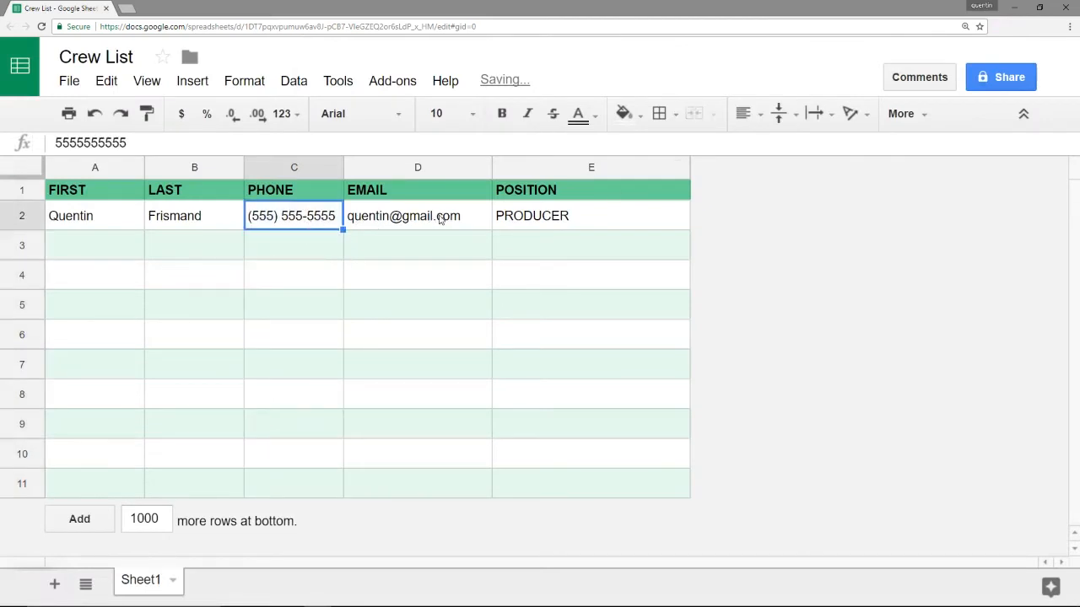
{"action": "left_click", "coordinate": [309, 242]}
{"action": "type", "text": "123"}
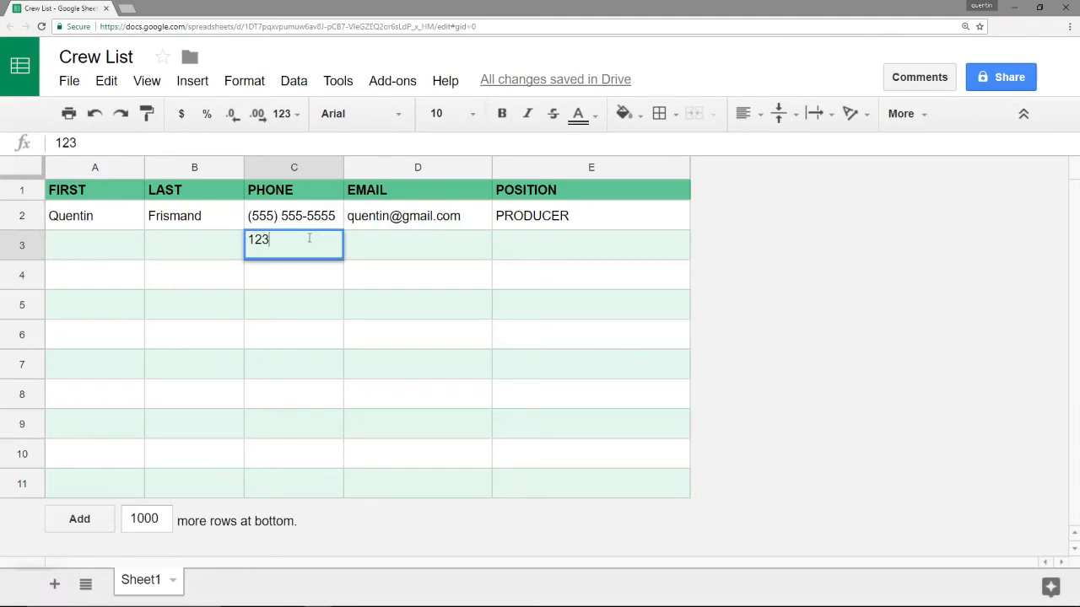
{"action": "type", "text": "12312345"}
{"action": "key", "text": "Return"}
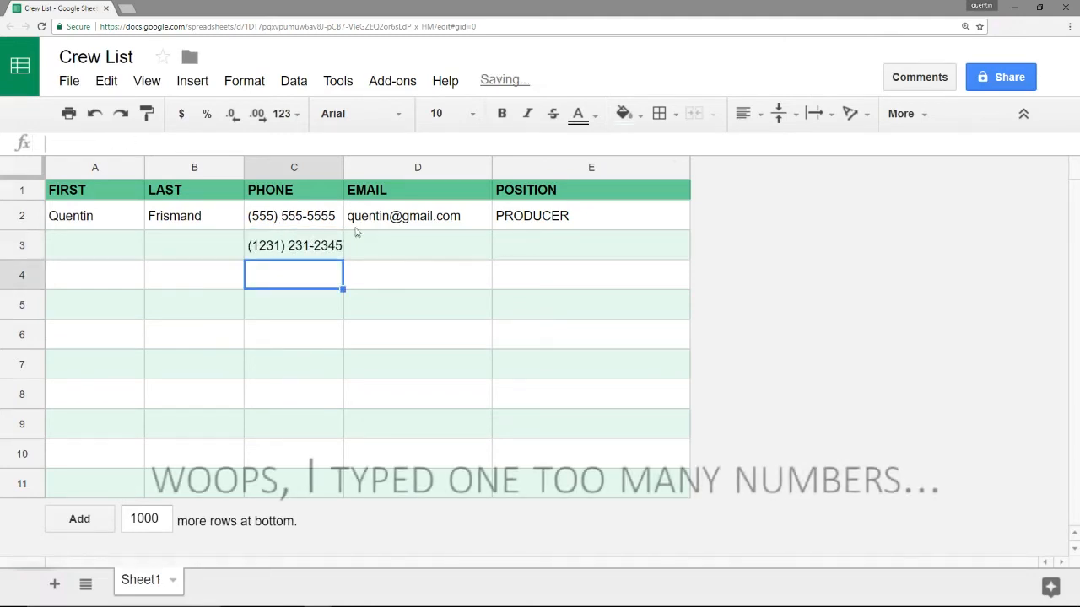
{"action": "left_click", "coordinate": [324, 253]}
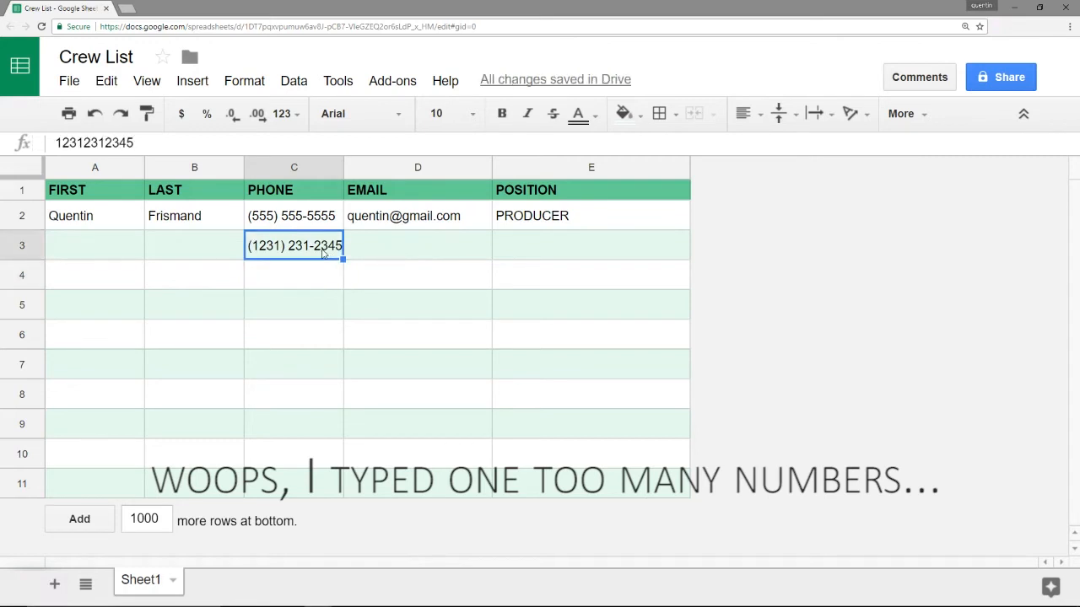
{"action": "key", "text": "Delete"}
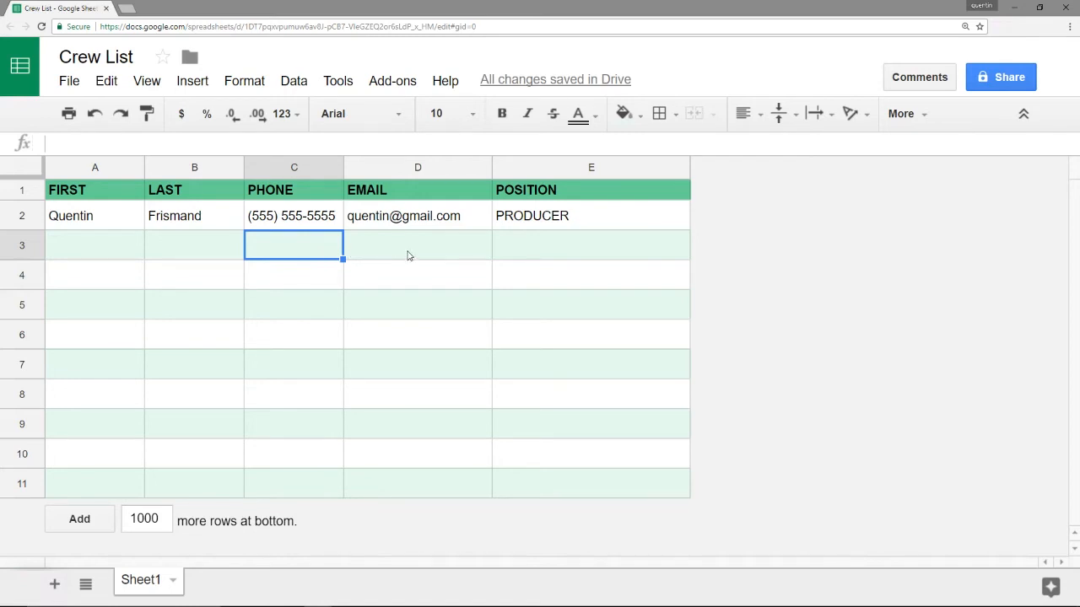
{"action": "left_click", "coordinate": [598, 223]}
{"action": "left_click_drag", "start_coordinate": [591, 224], "coordinate": [591, 497]}
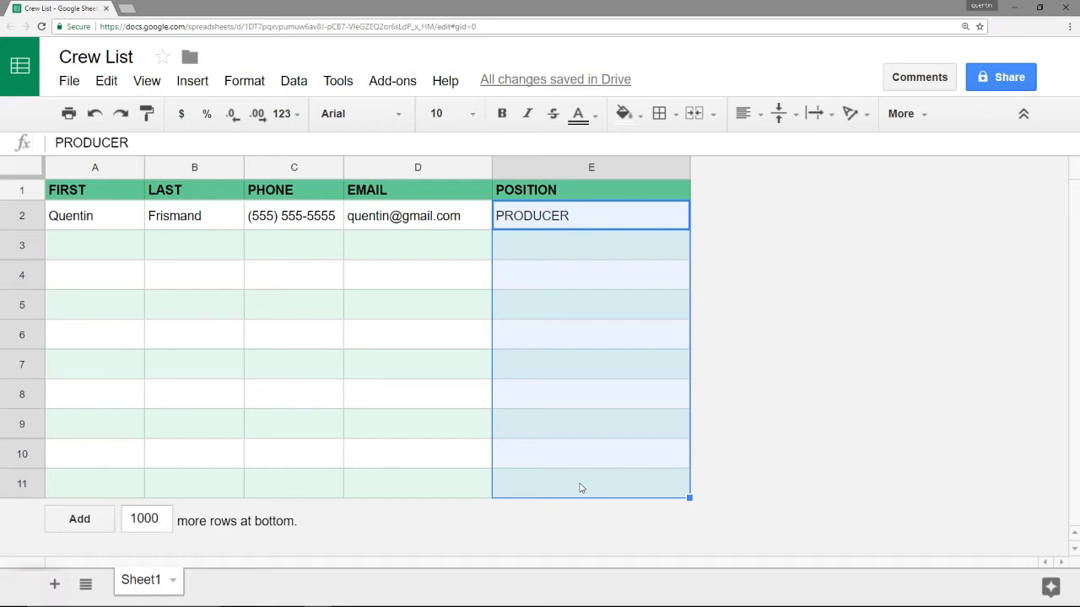
{"action": "left_click", "coordinate": [571, 243]}
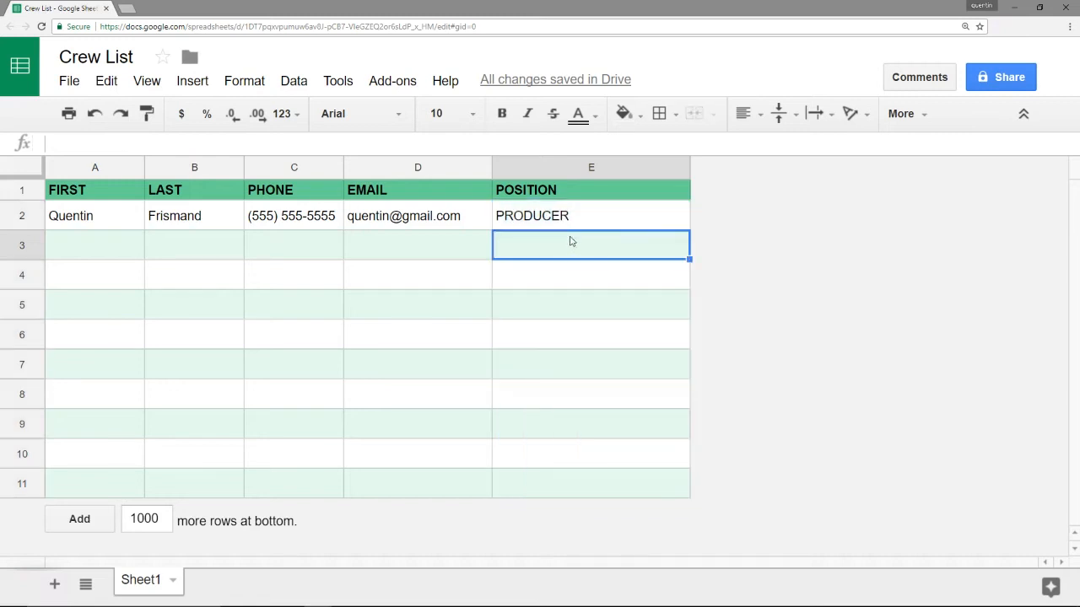
{"action": "left_click", "coordinate": [634, 226]}
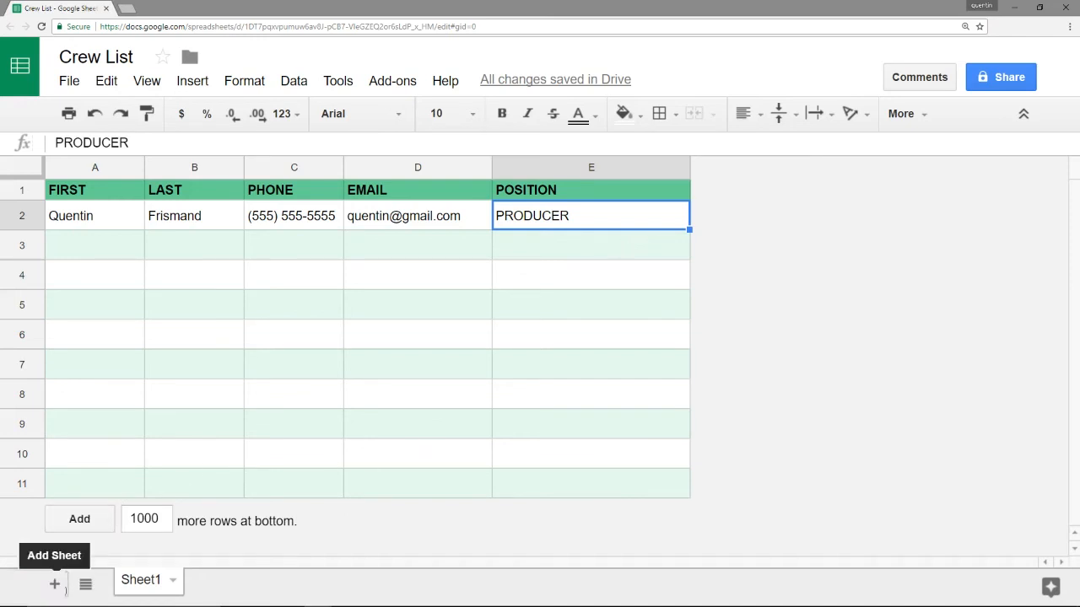
Add a new sheet named Positions
{"action": "left_click", "coordinate": [54, 584]}
{"action": "double_click", "coordinate": [219, 581]}
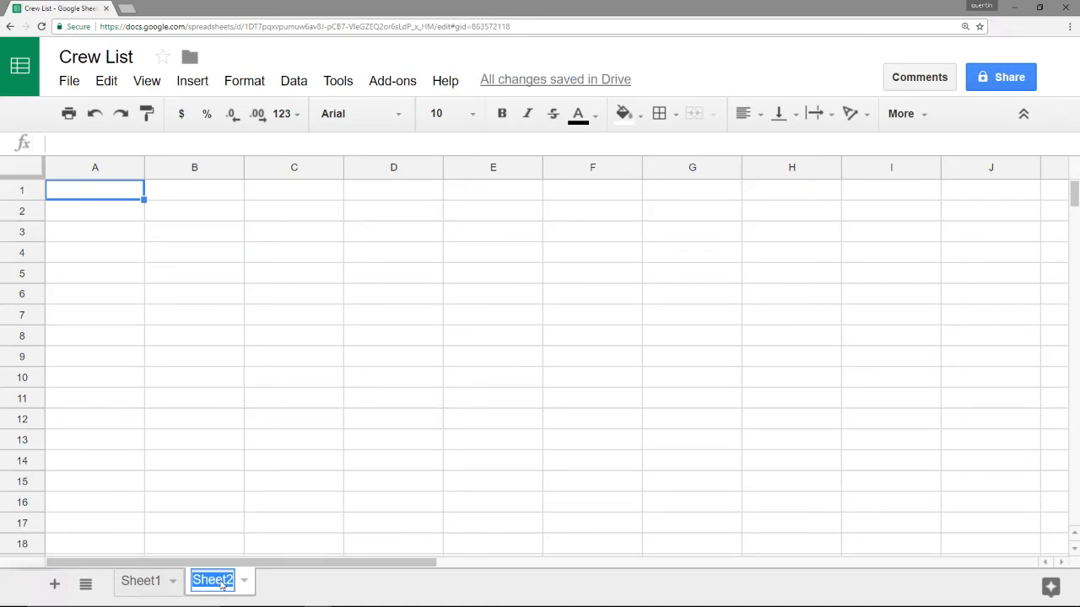
{"action": "type", "text": "Positions"}
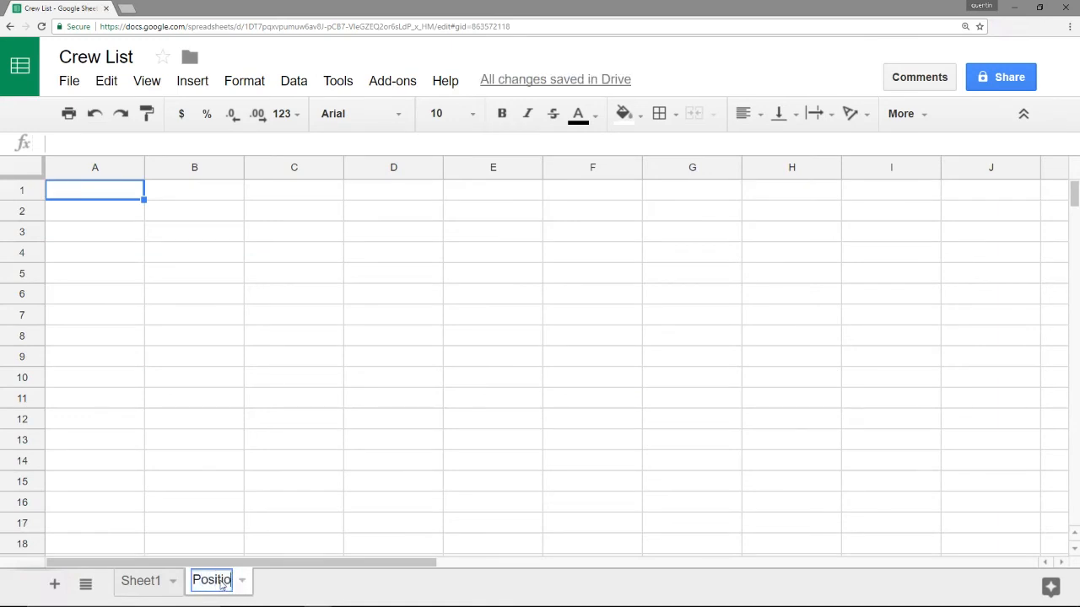
{"action": "key", "text": "Return"}
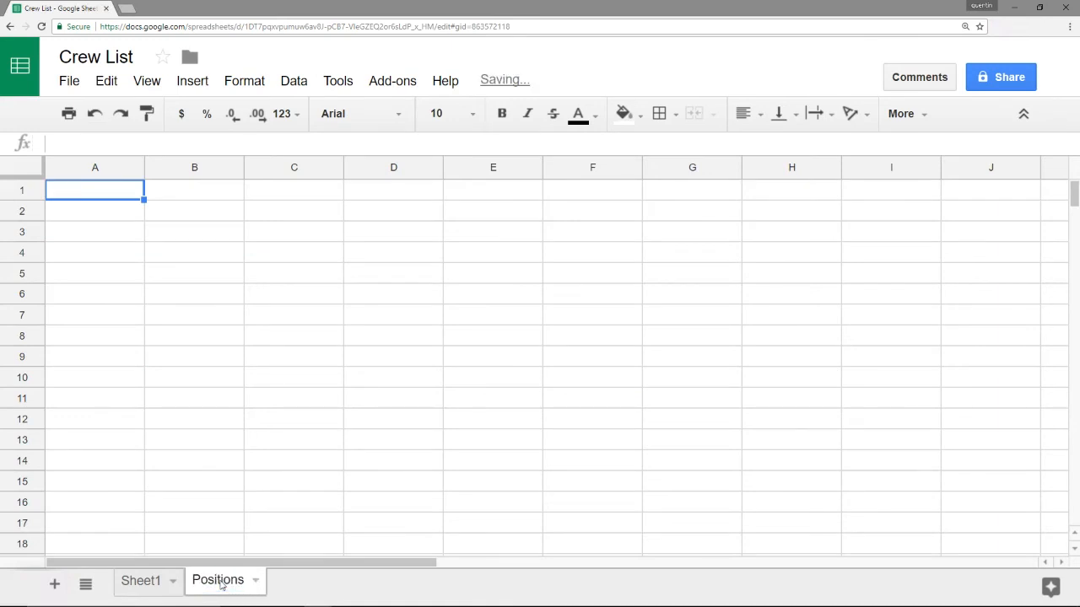
Enter PRODUCER, DIRECTOR and DIRECTOR OF PHOTOGRAPHY in Positions cells A1:A3
{"action": "left_click", "coordinate": [115, 197]}
{"action": "type", "text": "PRODUCER"}
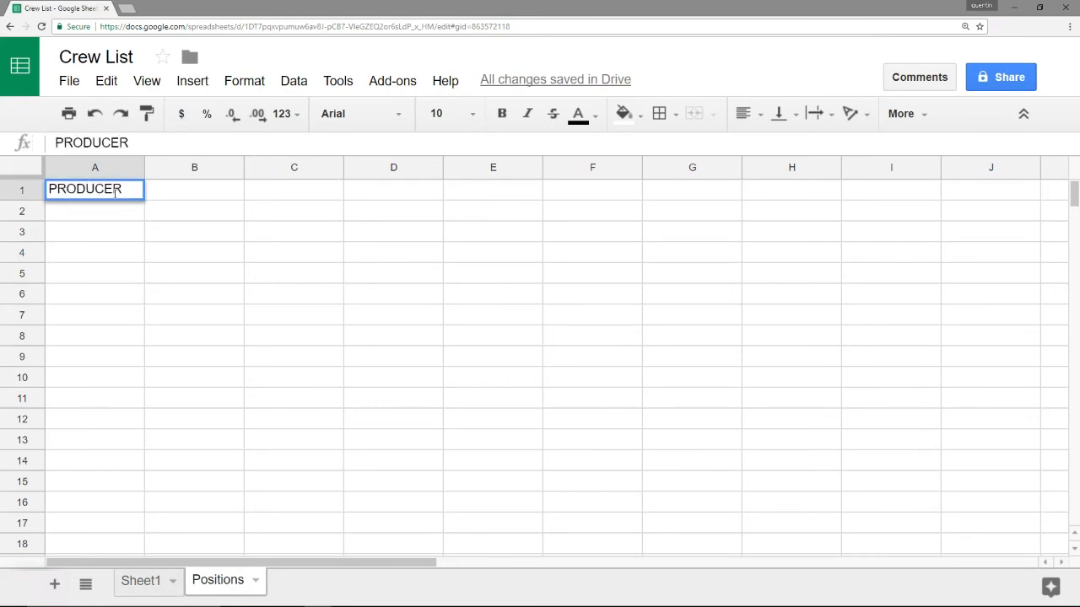
{"action": "key", "text": "Return"}
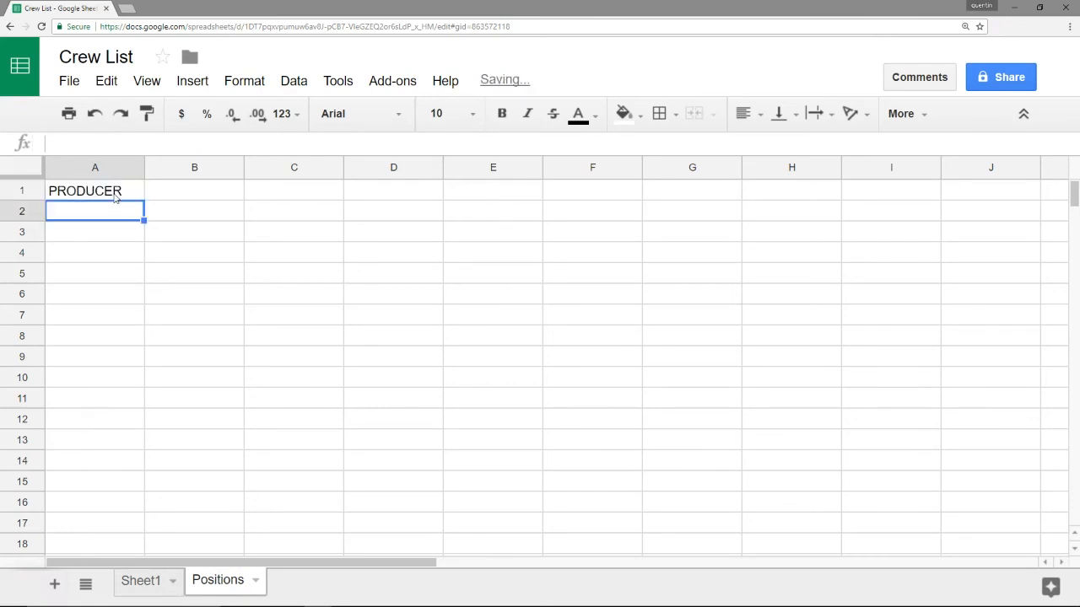
{"action": "type", "text": "DIRECTOR"}
{"action": "key", "text": "Return"}
{"action": "type", "text": "D"}
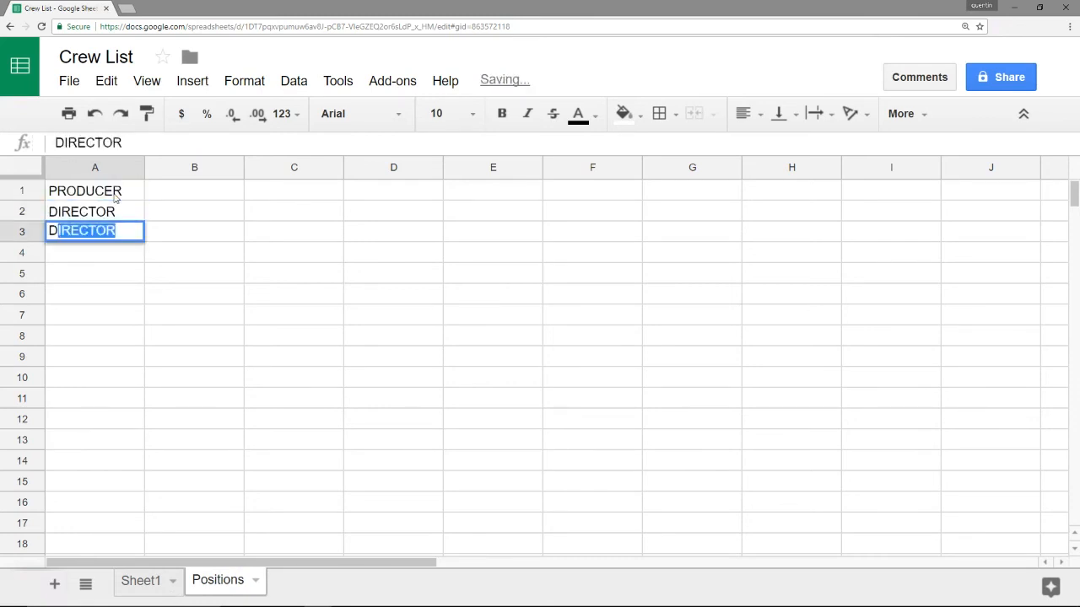
{"action": "type", "text": "IRECTOR OF PHOTOG"}
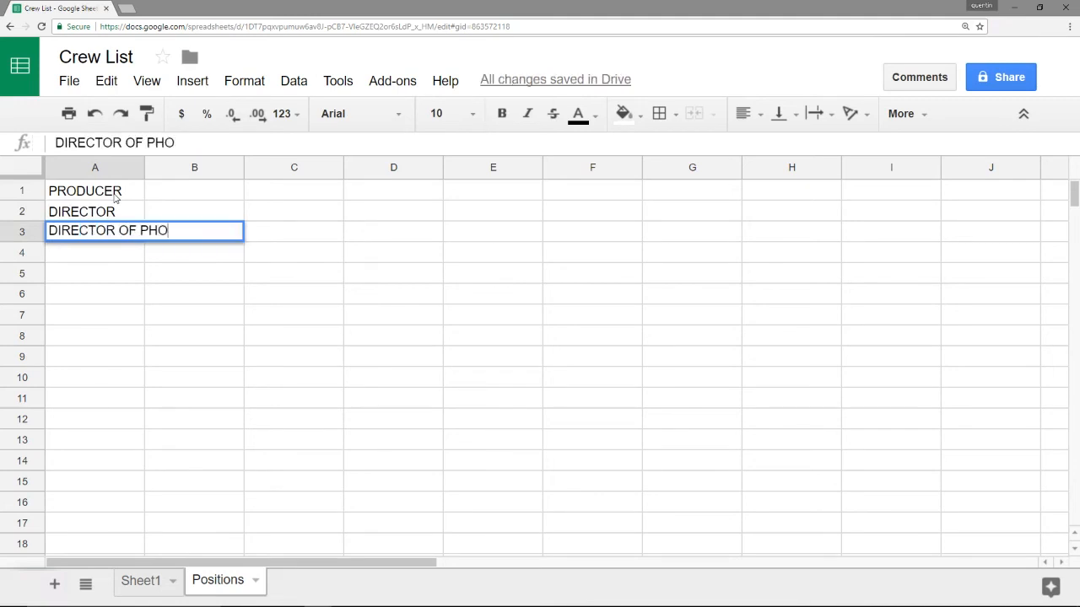
{"action": "key", "text": "BackSpace"}
{"action": "type", "text": "OGRAPHY"}
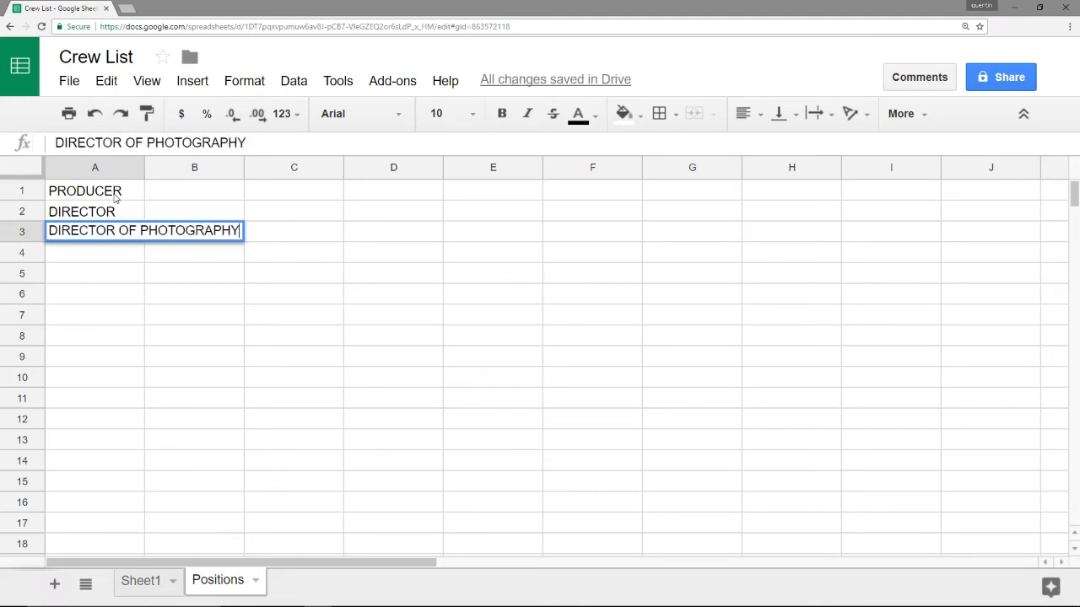
{"action": "key", "text": "Return"}
Add CAMERA OP and SOUND MIXER in A4:A5, then return to Sheet1
{"action": "type", "text": "CA"}
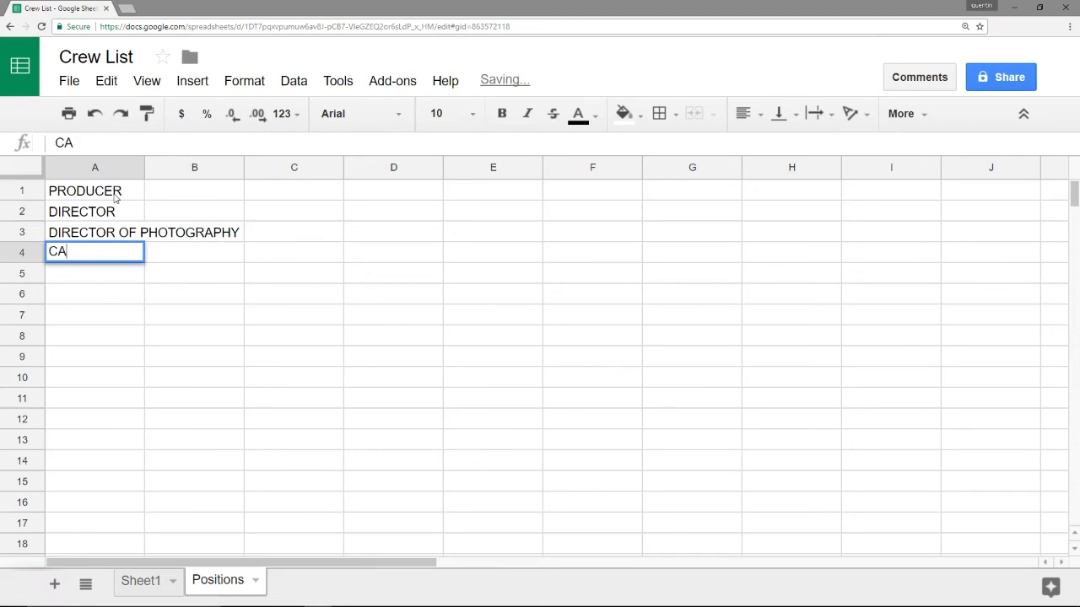
{"action": "type", "text": "MERA OP"}
{"action": "key", "text": "Return"}
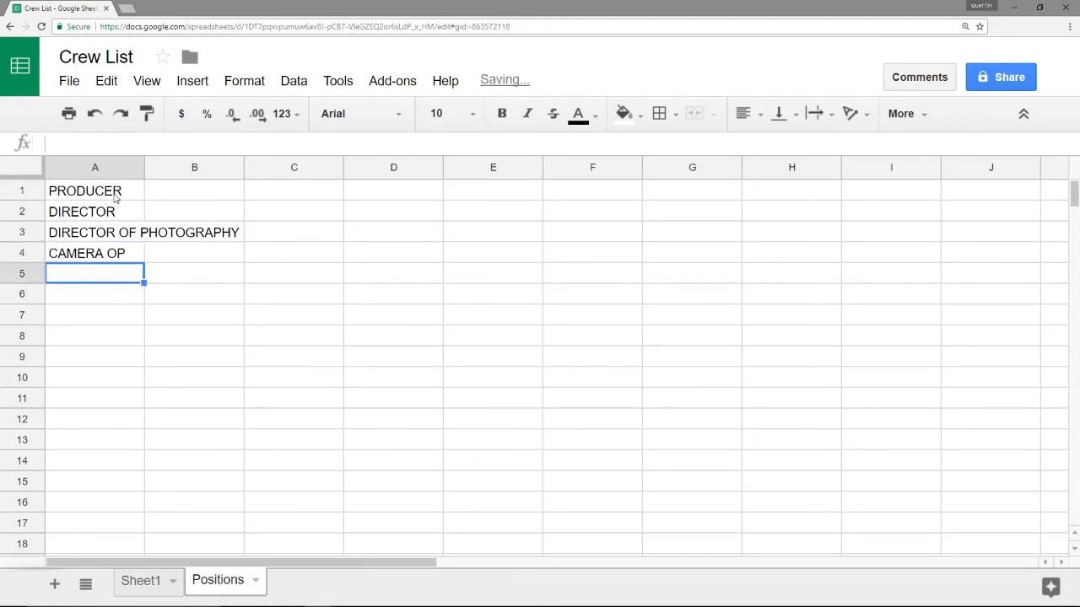
{"action": "type", "text": "SOUND MIXER"}
{"action": "key", "text": "Return"}
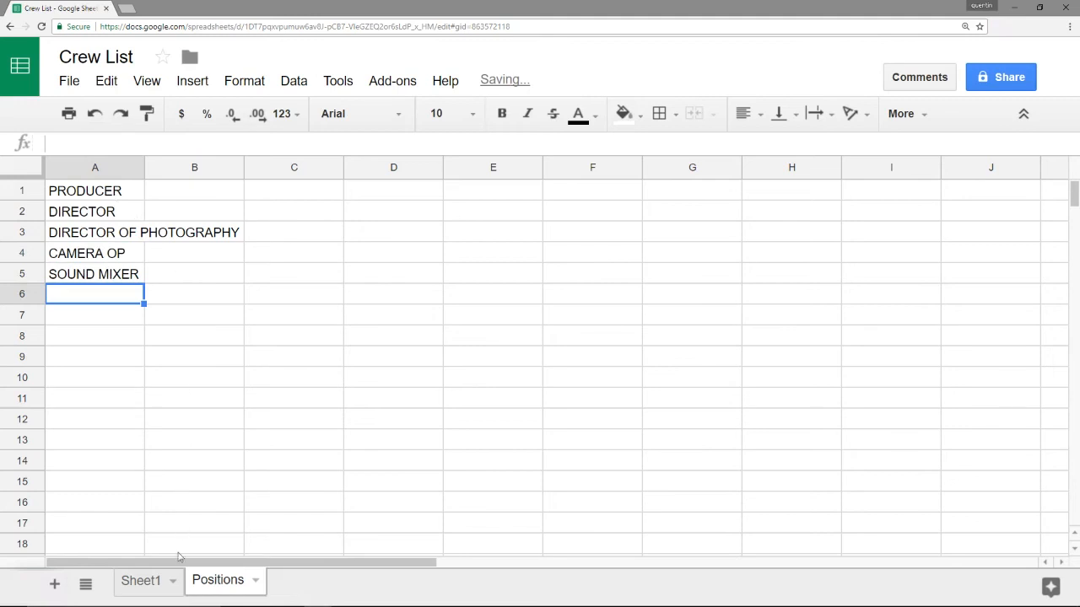
{"action": "left_click", "coordinate": [145, 582]}
Rename Sheet1 to Crew List
{"action": "double_click", "coordinate": [148, 584]}
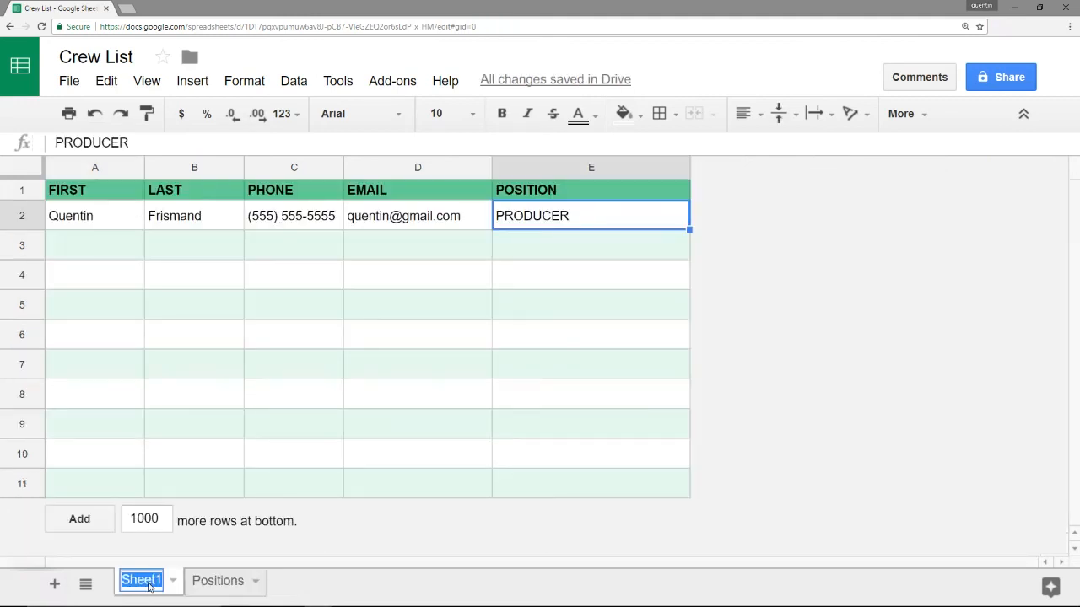
{"action": "type", "text": "Crew List"}
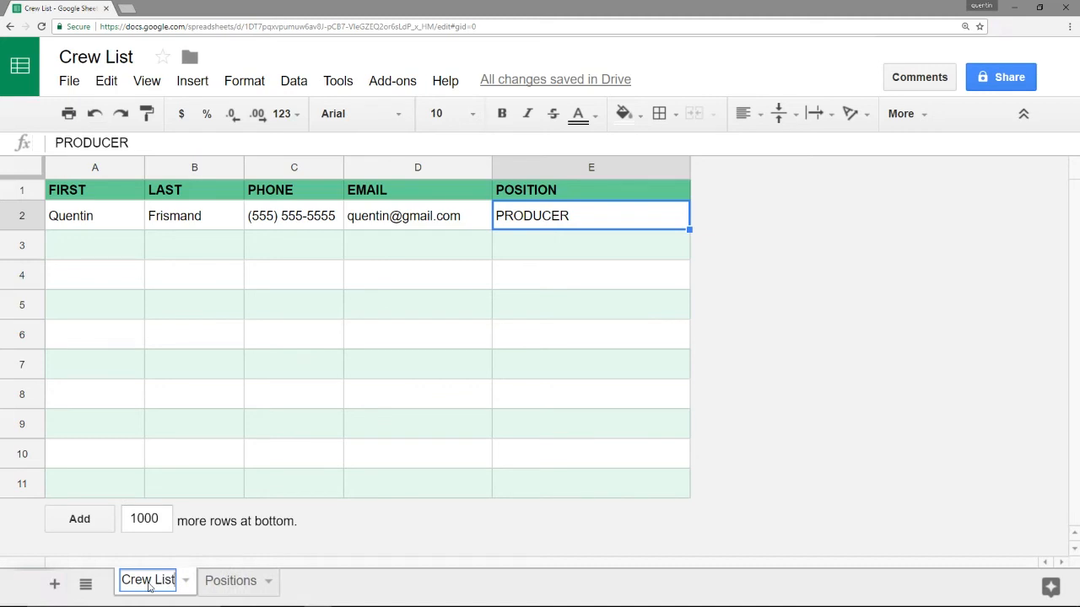
{"action": "key", "text": "Return"}
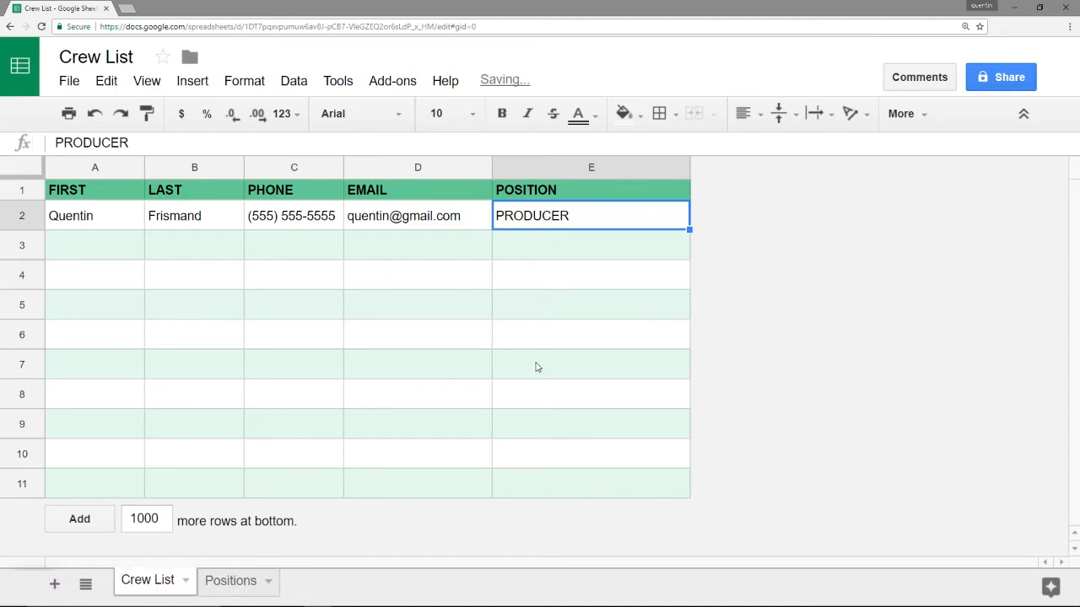
Select POSITION cells E2:E11 and bring up Data validation
{"action": "left_click", "coordinate": [615, 295]}
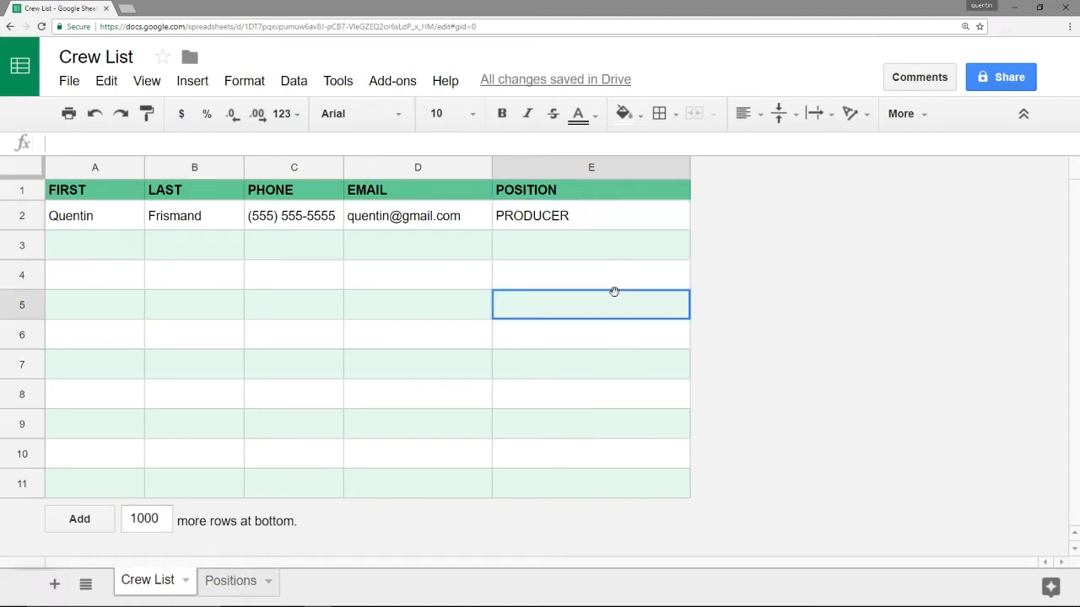
{"action": "left_click_drag", "start_coordinate": [615, 224], "coordinate": [616, 395]}
{"action": "left_click_drag", "start_coordinate": [615, 497], "coordinate": [615, 494]}
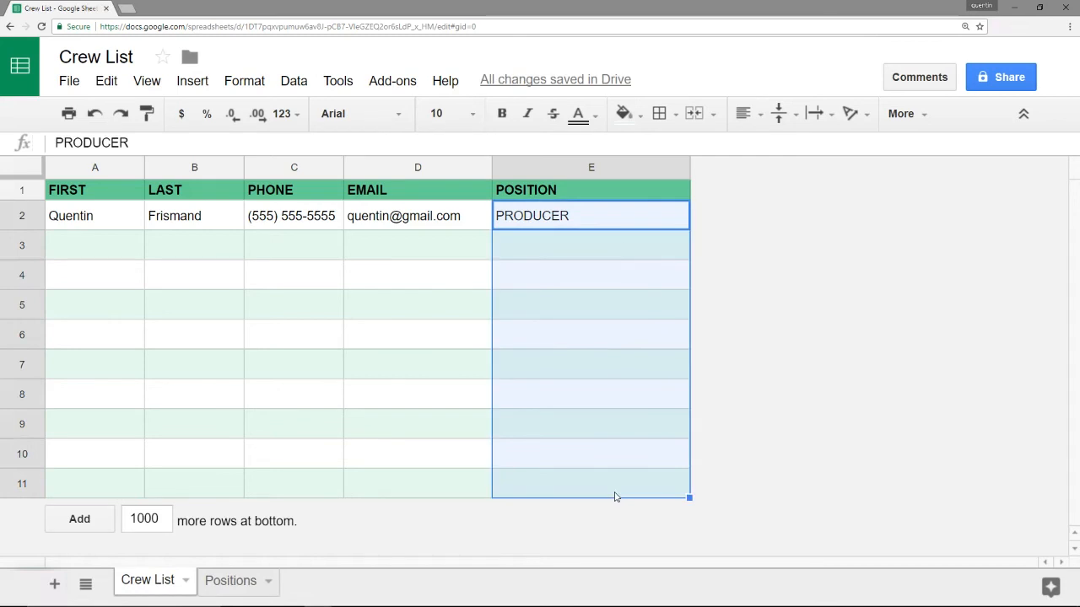
{"action": "left_click", "coordinate": [294, 80]}
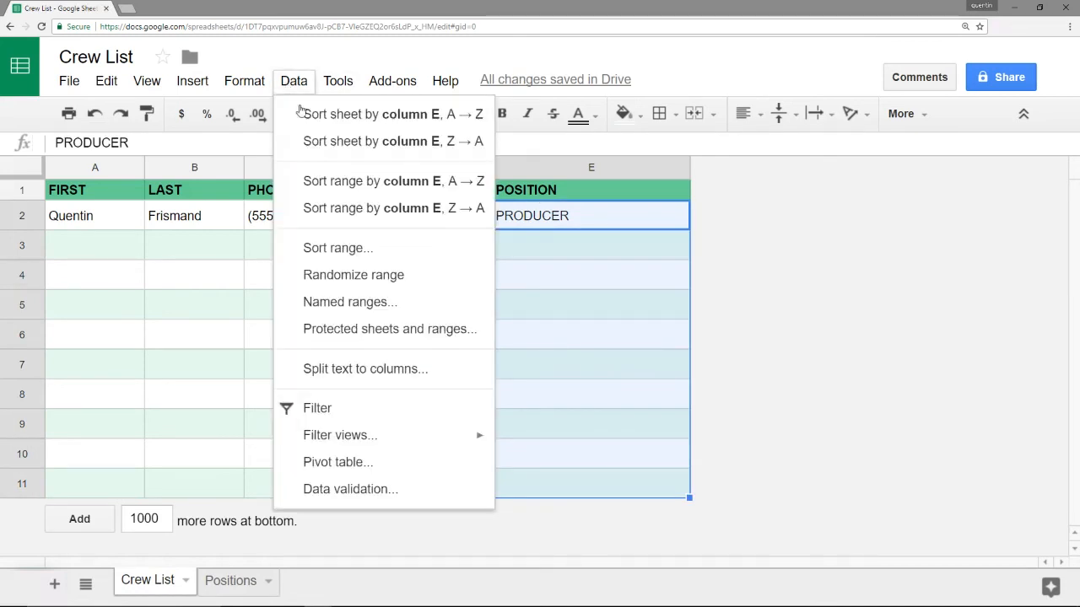
{"action": "left_click", "coordinate": [341, 490]}
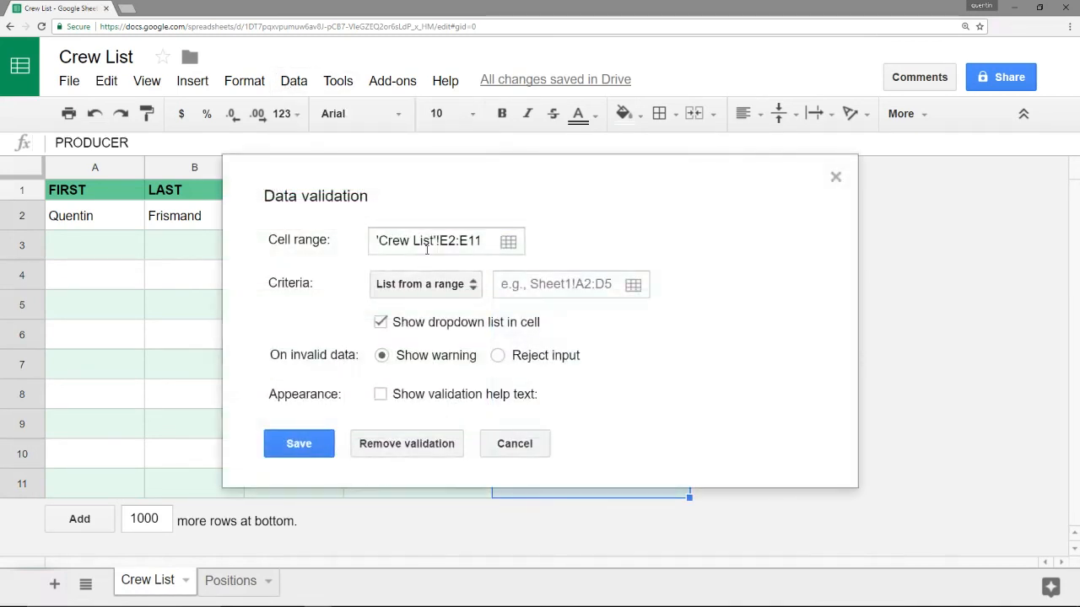
{"action": "left_click", "coordinate": [472, 291]}
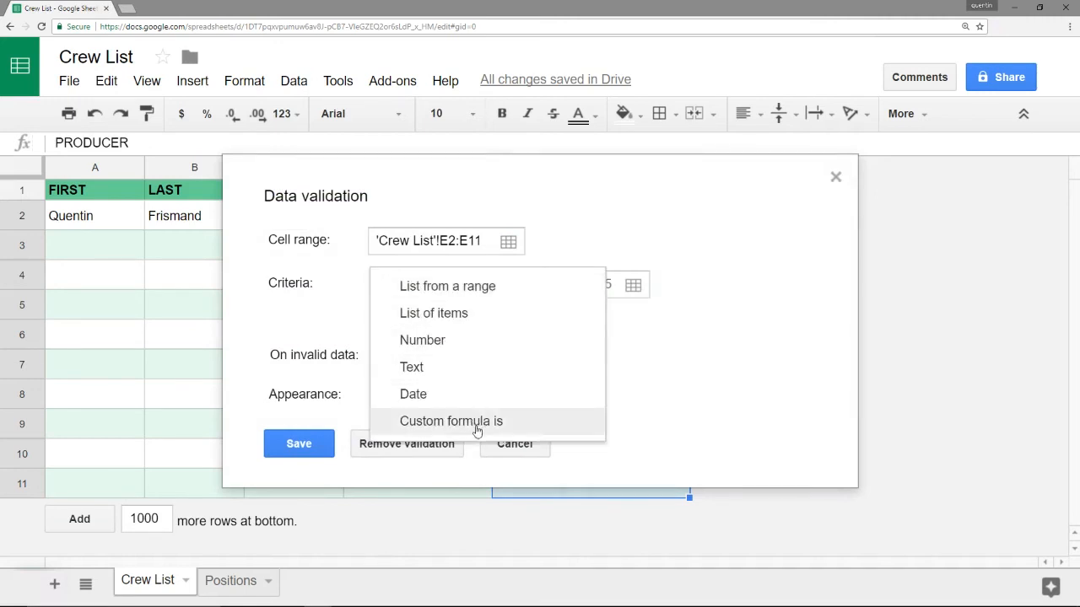
{"action": "left_click", "coordinate": [474, 317]}
{"action": "left_click", "coordinate": [525, 286]}
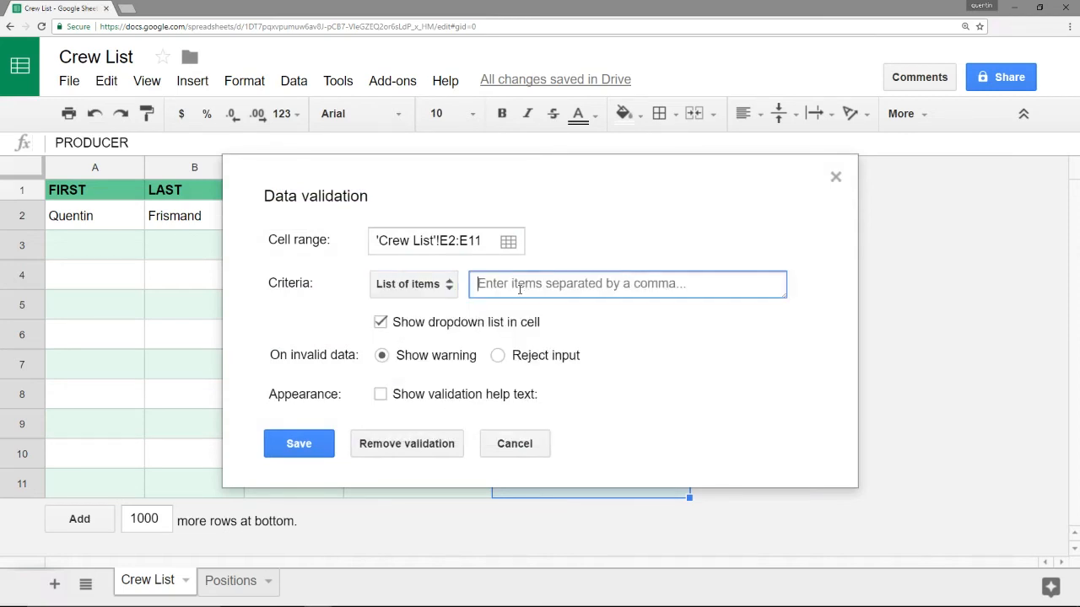
{"action": "type", "text": "Director"}
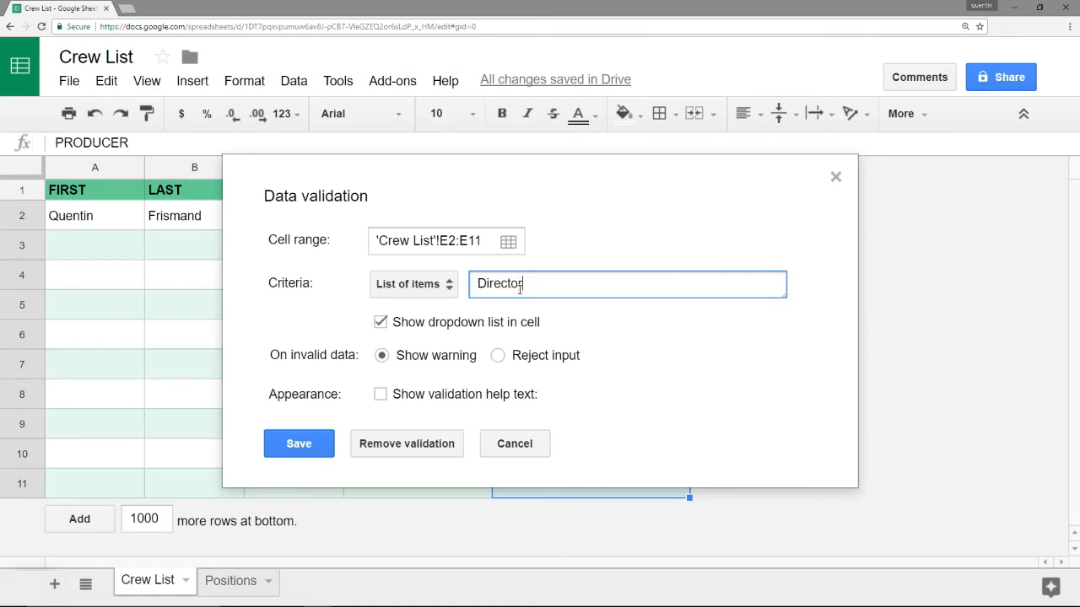
{"action": "type", "text": ", dp, ca"}
{"action": "key", "text": "BackSpace"}
{"action": "key", "text": "ctrl+BackSpace"}
{"action": "key", "text": "ctrl+BackSpace"}
{"action": "key", "text": "ctrl+BackSpace"}
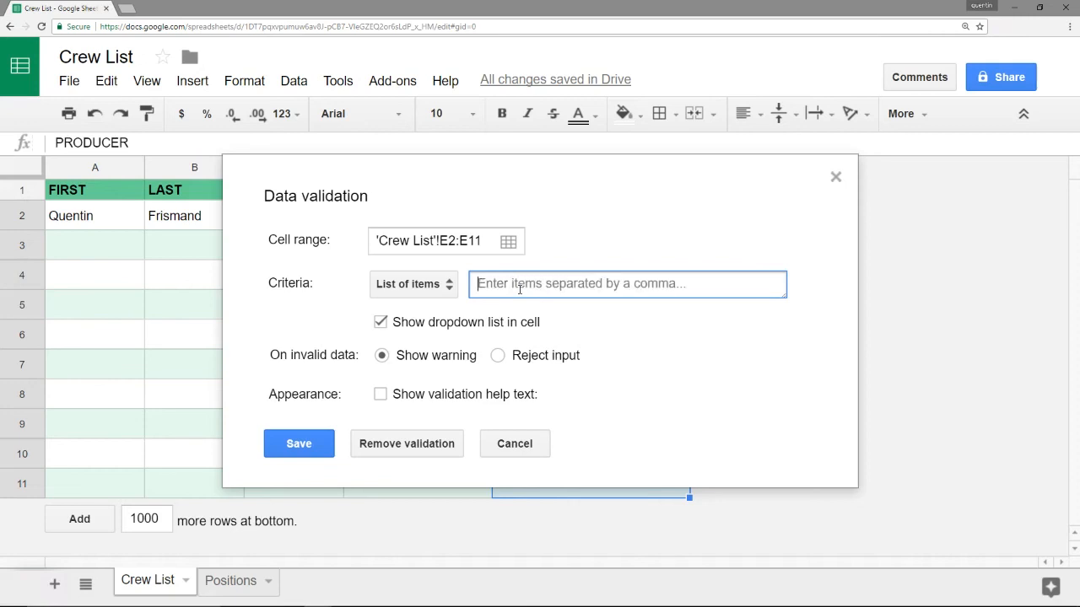
{"action": "left_click", "coordinate": [445, 292]}
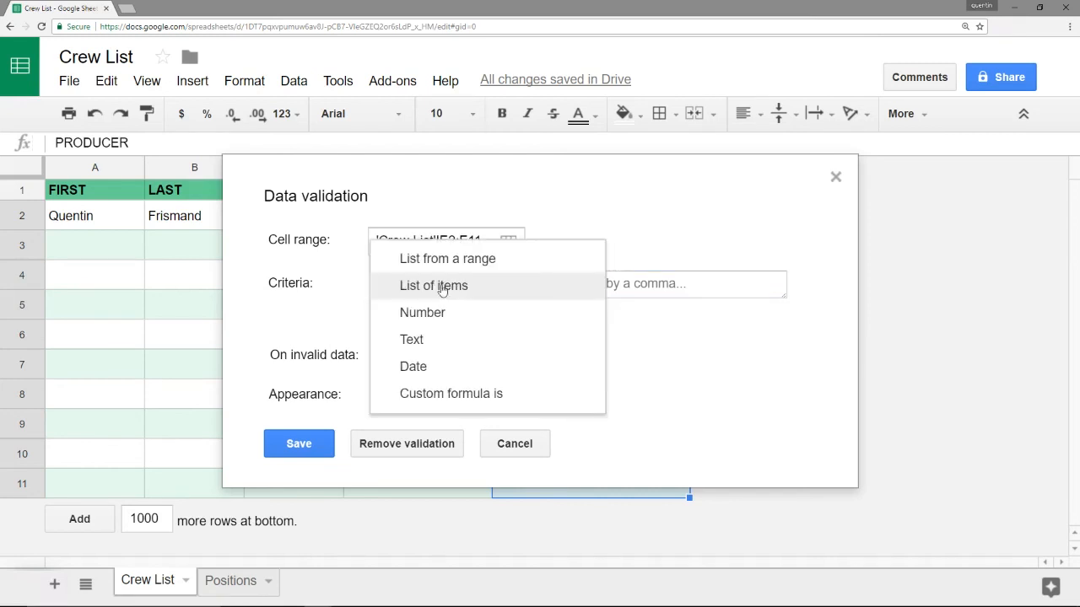
{"action": "left_click", "coordinate": [446, 253]}
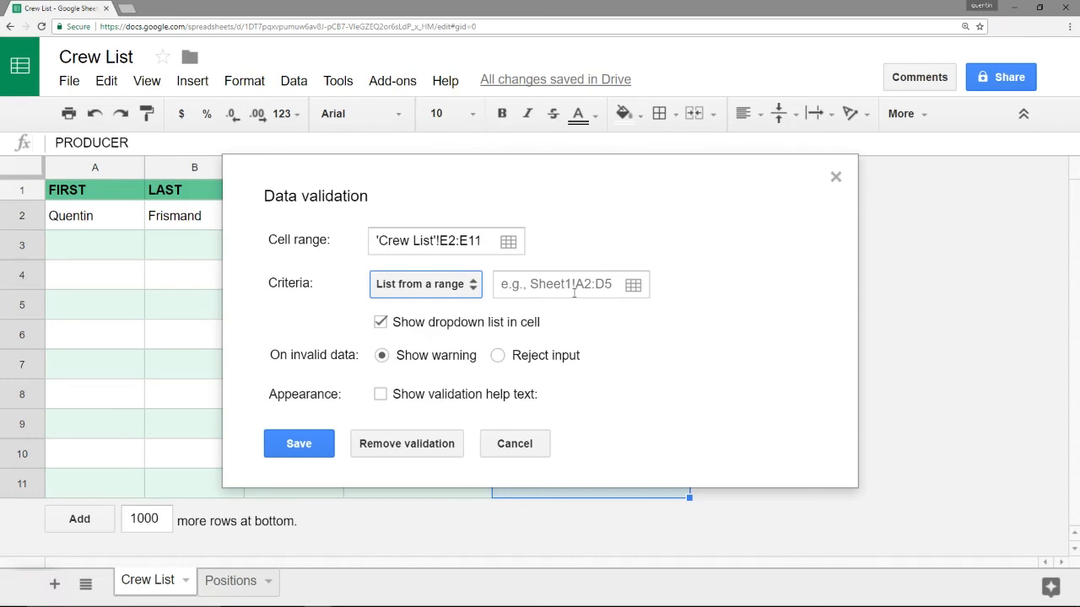
Use Positions!A:A as the dropdown source for E2:E11 and save the rule
{"action": "left_click", "coordinate": [634, 286]}
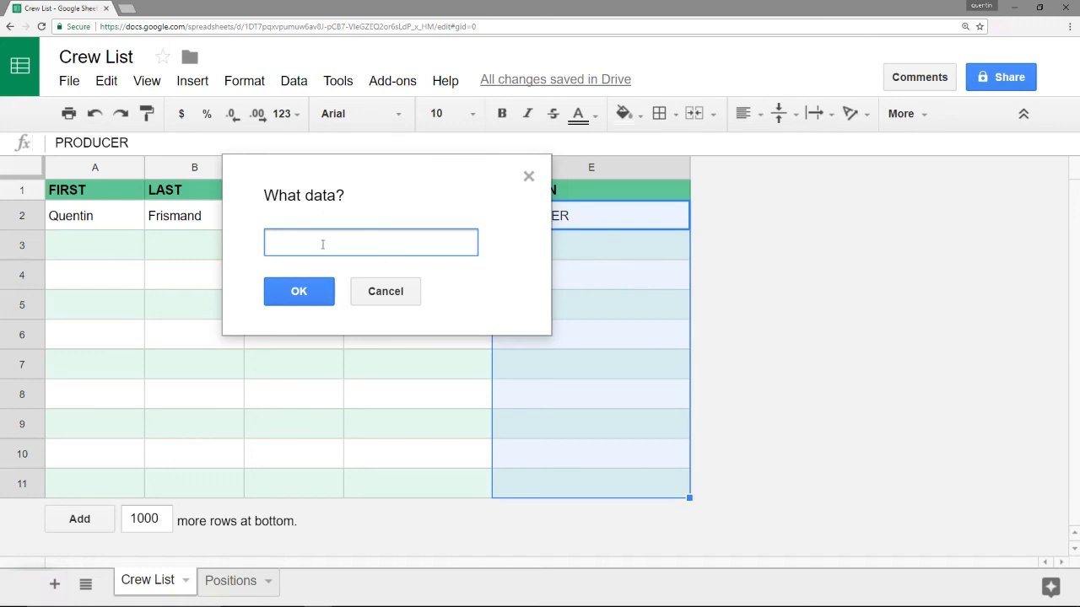
{"action": "left_click", "coordinate": [222, 582]}
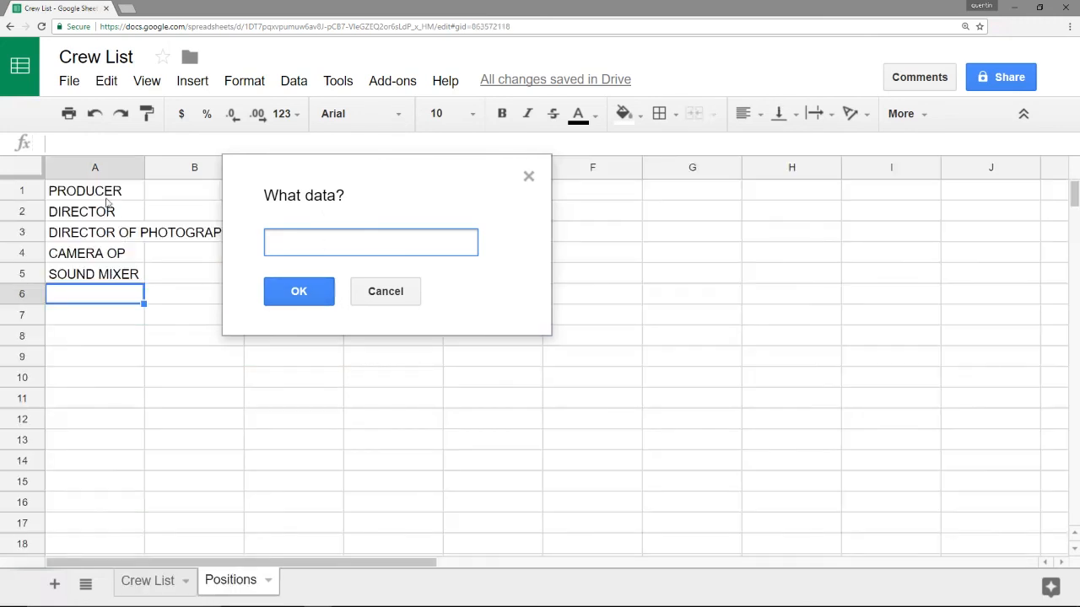
{"action": "left_click_drag", "start_coordinate": [100, 191], "coordinate": [105, 282]}
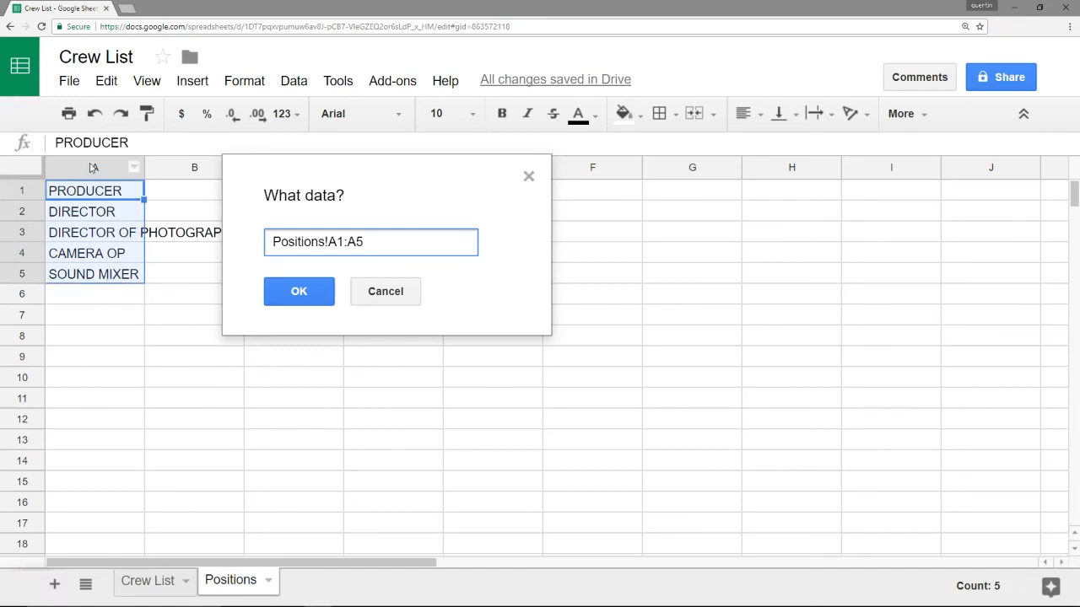
{"action": "left_click", "coordinate": [88, 168]}
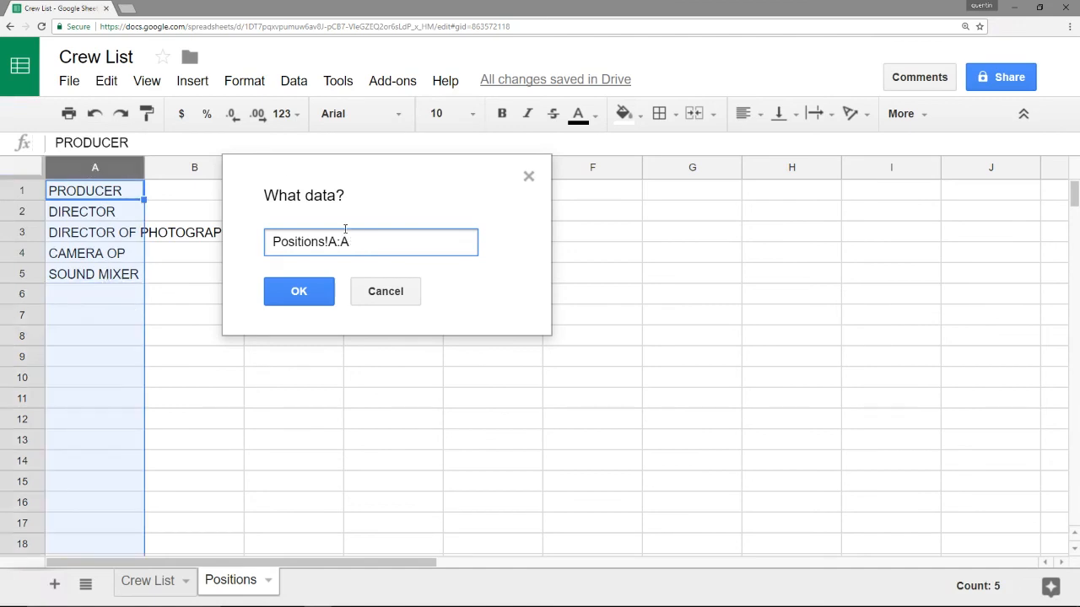
{"action": "mouse_move", "coordinate": [349, 242]}
{"action": "left_mouse_down"}
{"action": "mouse_move", "coordinate": [328, 242]}
{"action": "mouse_move", "coordinate": [349, 243]}
{"action": "left_mouse_up"}
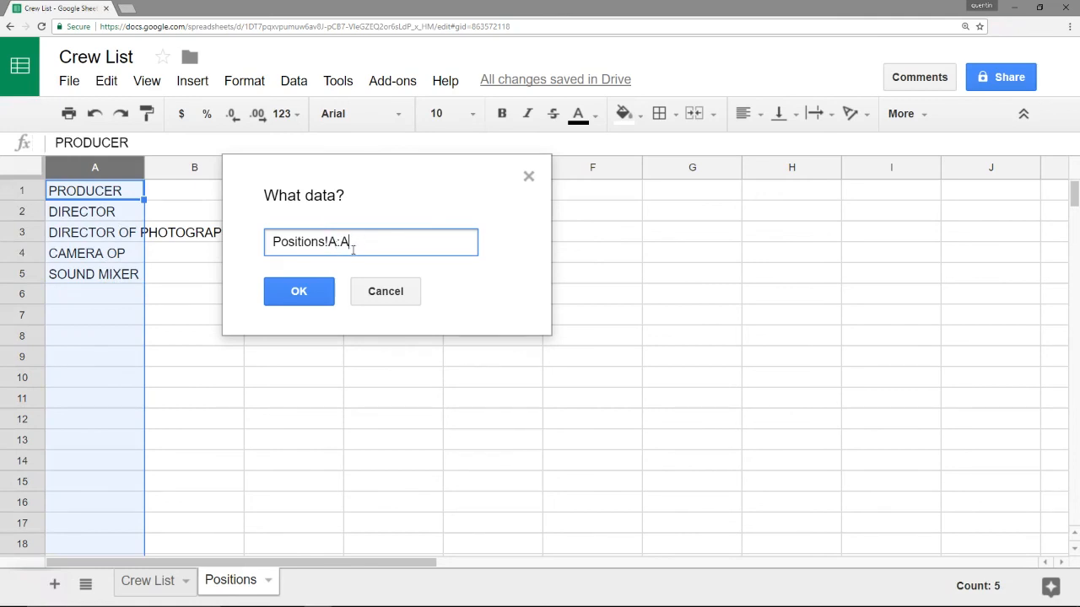
{"action": "left_click", "coordinate": [306, 292]}
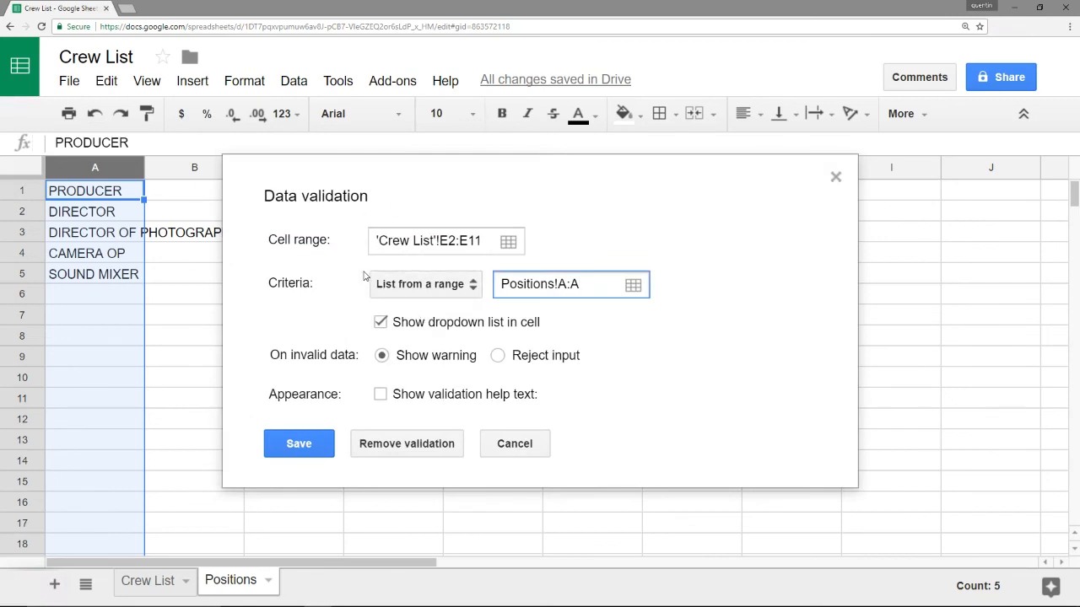
{"action": "left_click", "coordinate": [301, 444]}
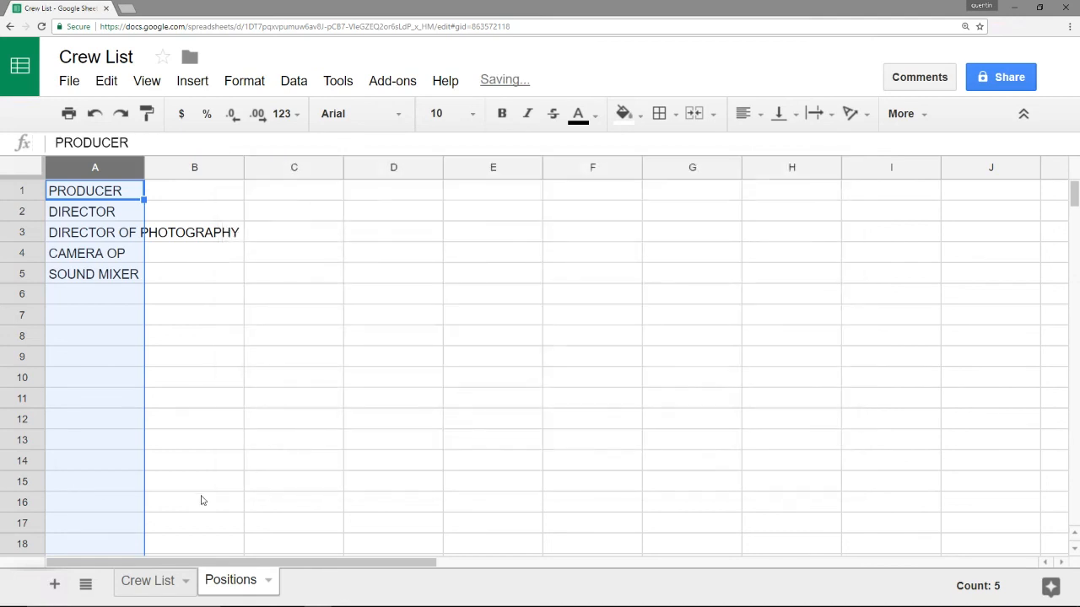
{"action": "left_click", "coordinate": [153, 580]}
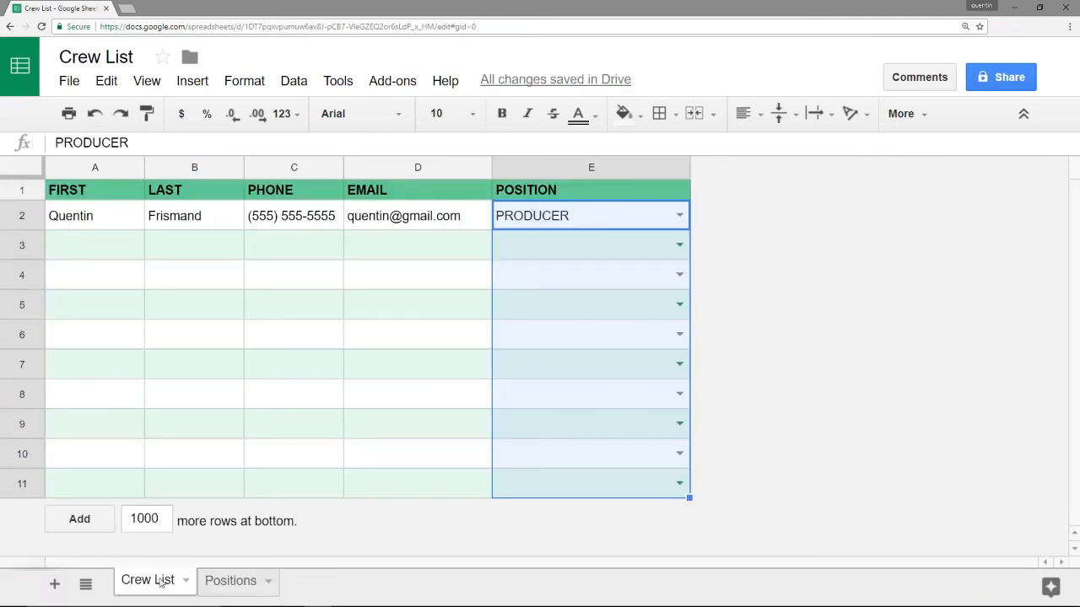
{"action": "left_click", "coordinate": [655, 245]}
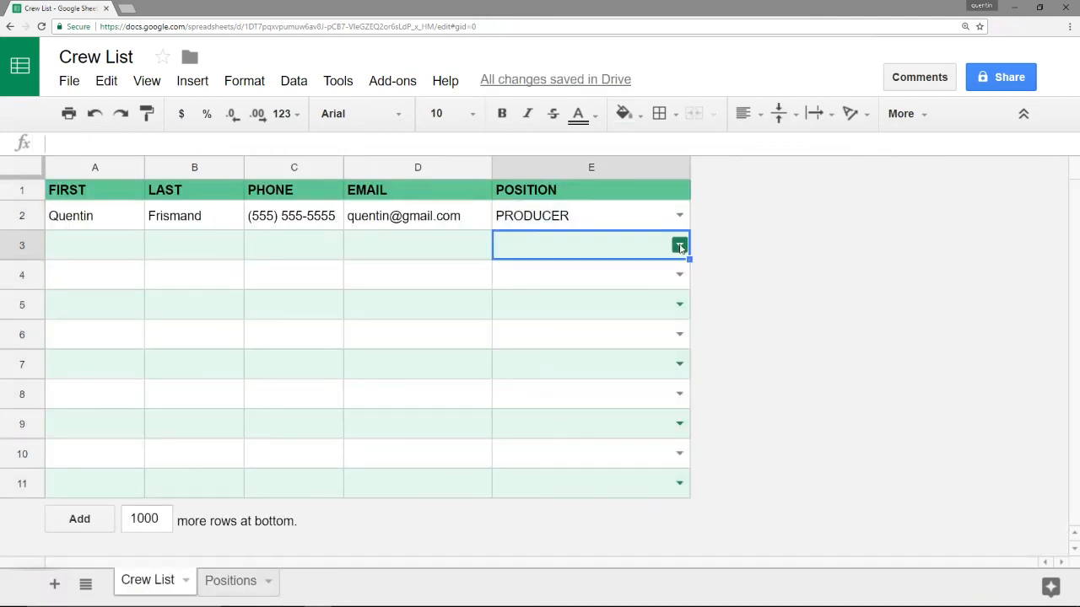
{"action": "left_click", "coordinate": [679, 246]}
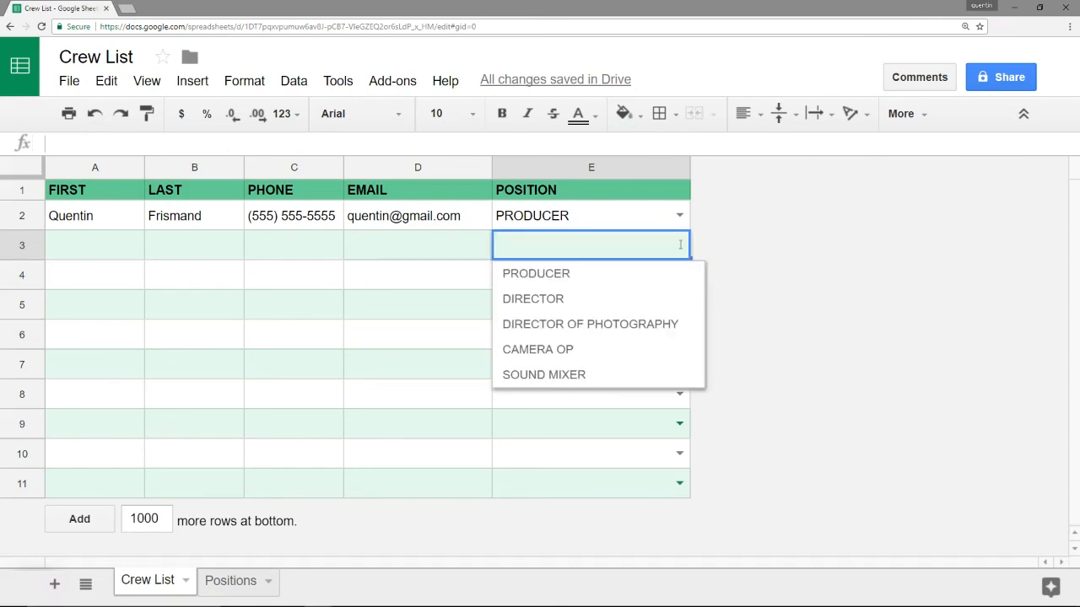
{"action": "left_click", "coordinate": [612, 220]}
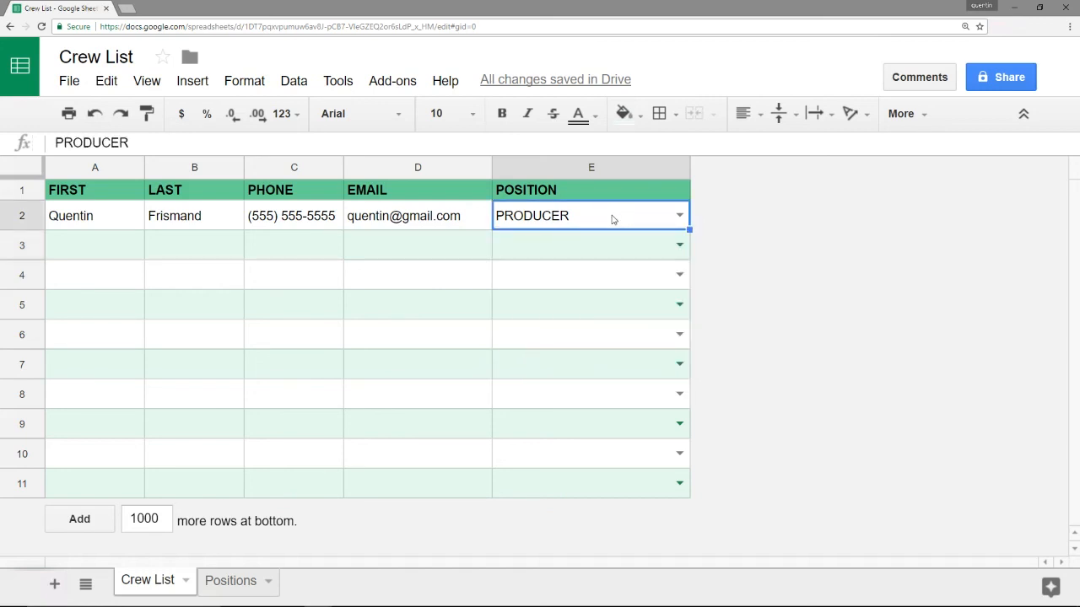
{"action": "type", "text": "P"}
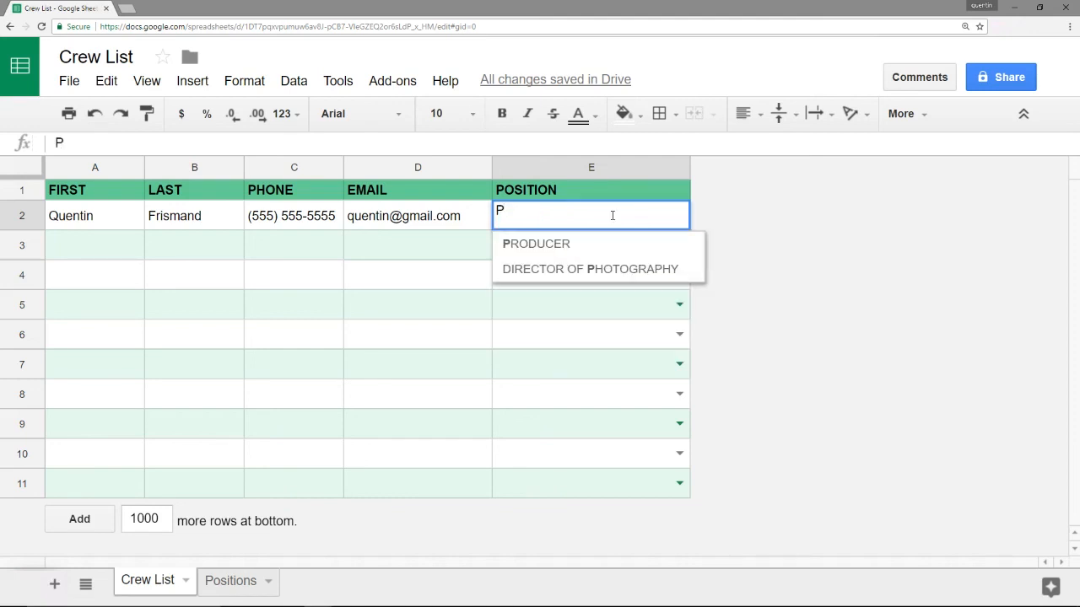
{"action": "type", "text": "R"}
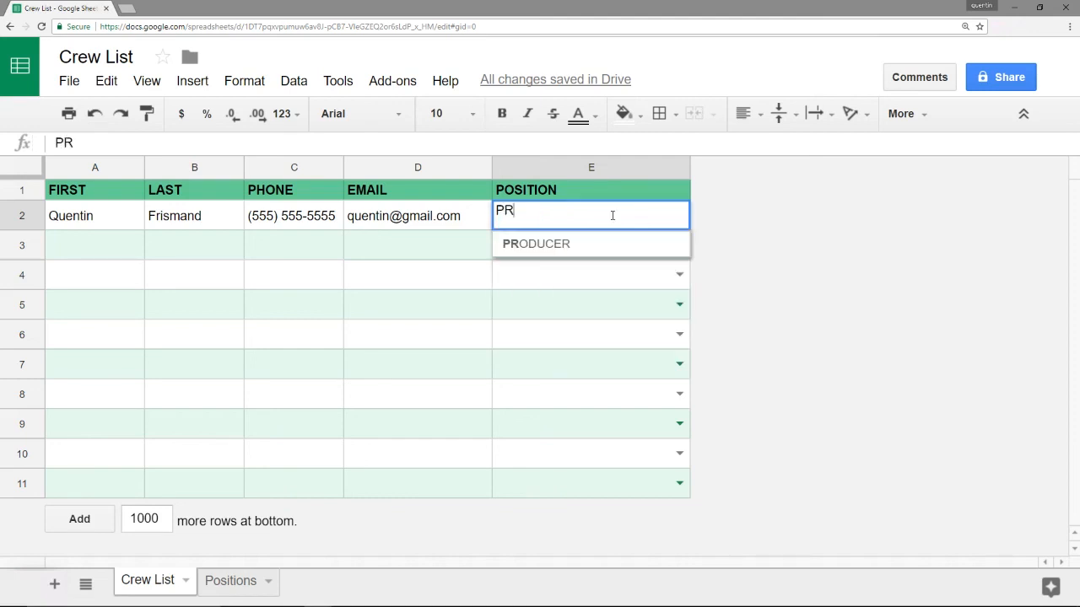
{"action": "key", "text": "Down"}
{"action": "key", "text": "Return"}
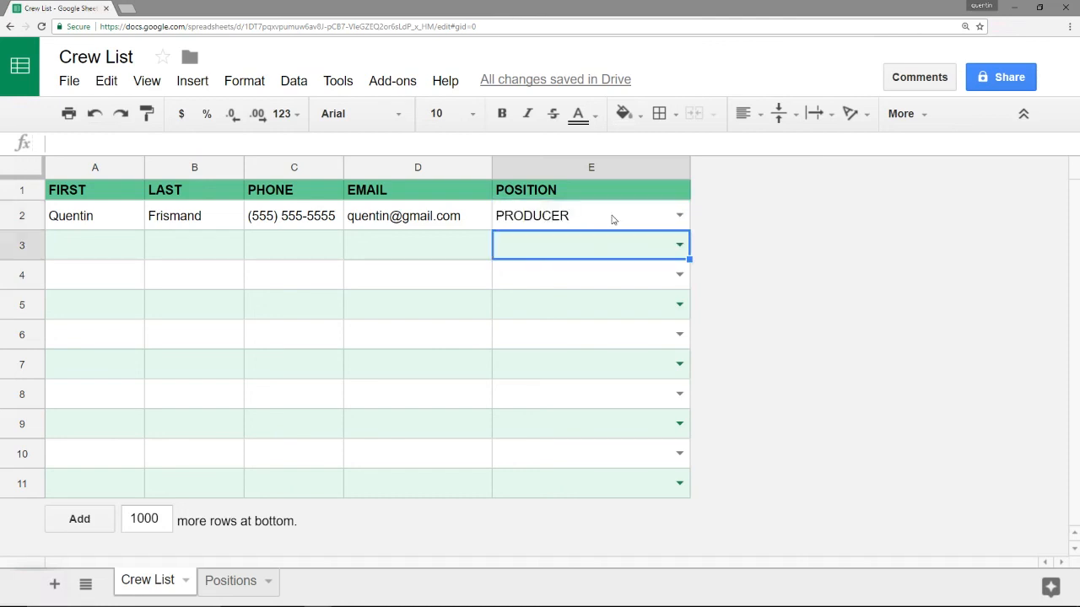
{"action": "left_click", "coordinate": [613, 218]}
{"action": "type", "text": "prod"}
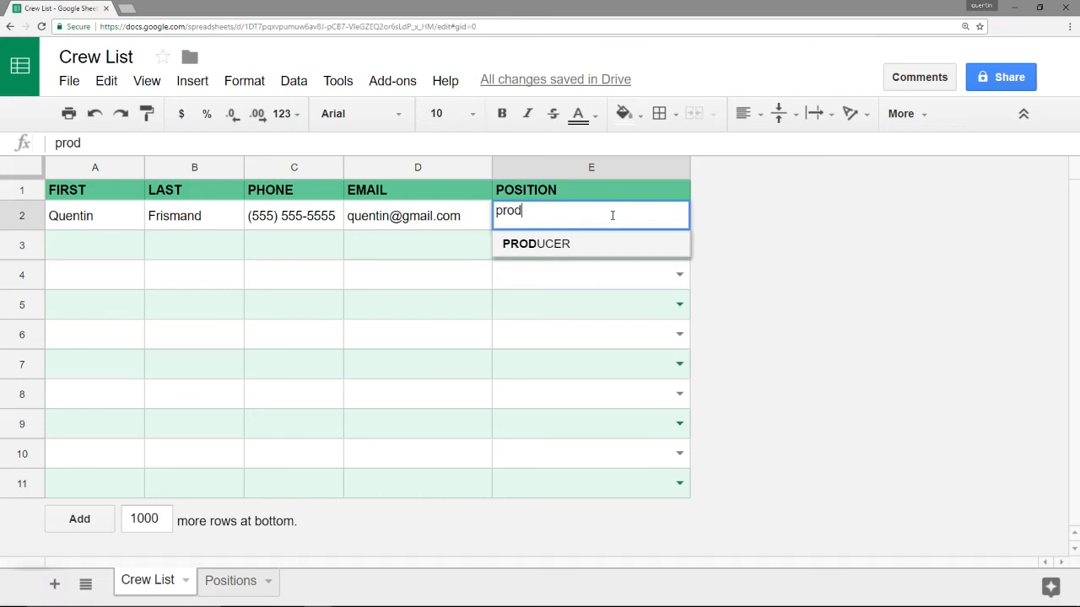
{"action": "key", "text": "Return"}
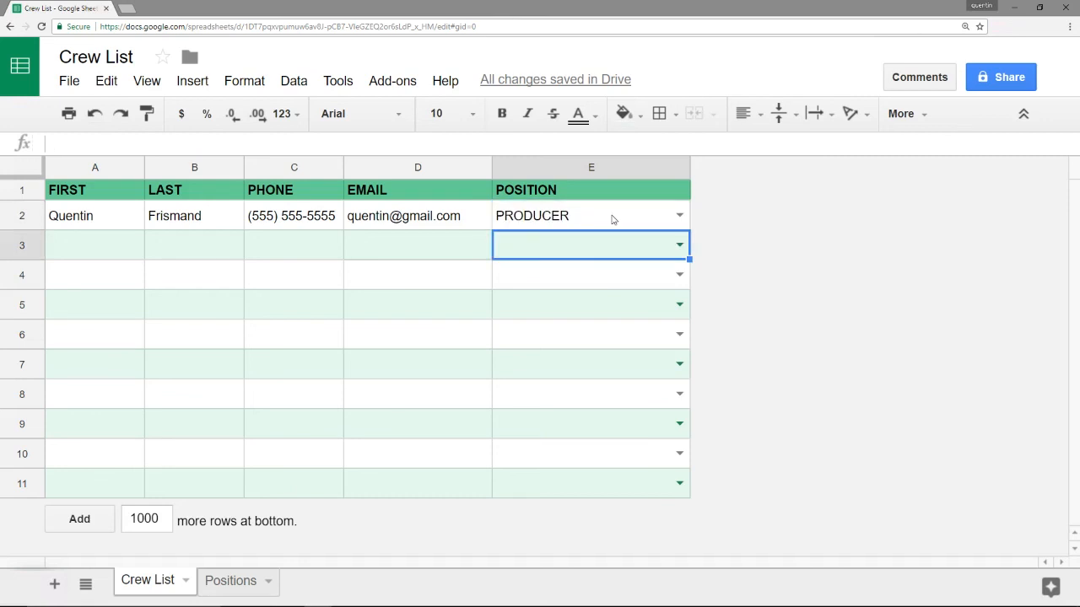
{"action": "left_click", "coordinate": [613, 218]}
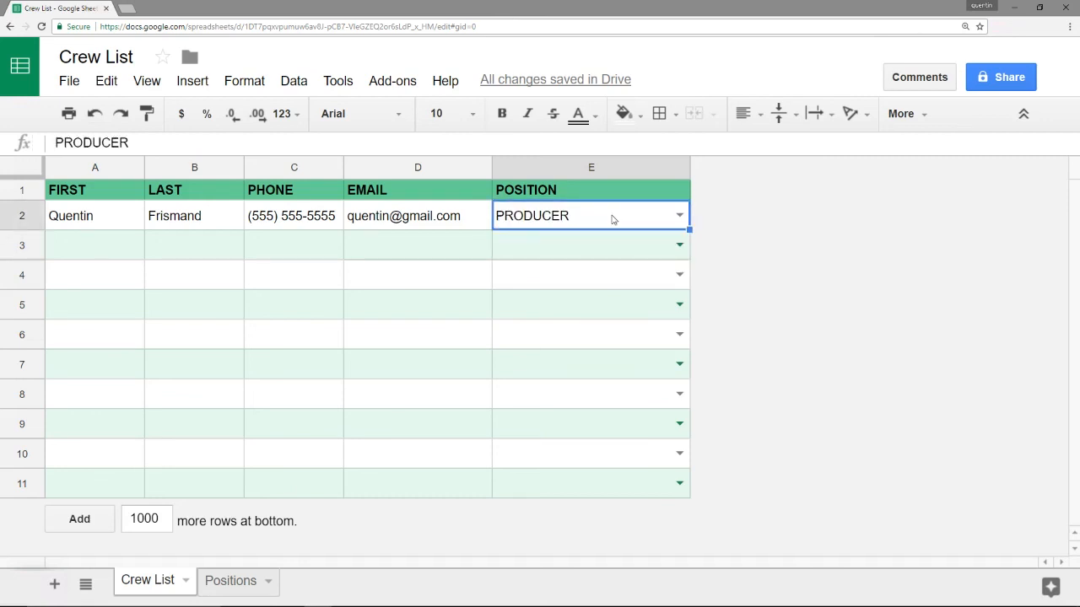
{"action": "type", "text": "DIRECTOR"}
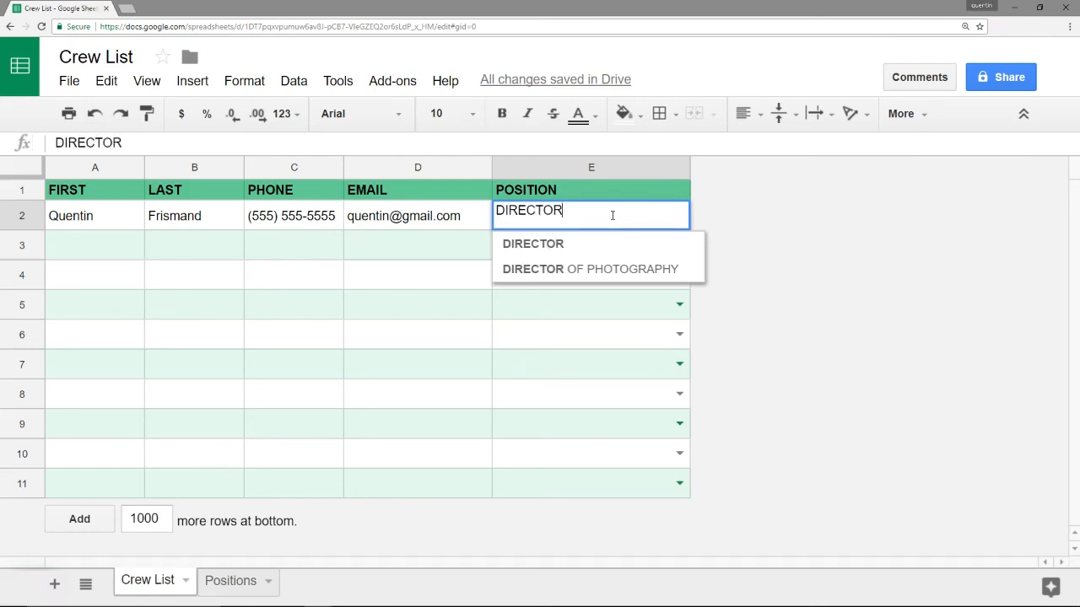
{"action": "type", "text": " O"}
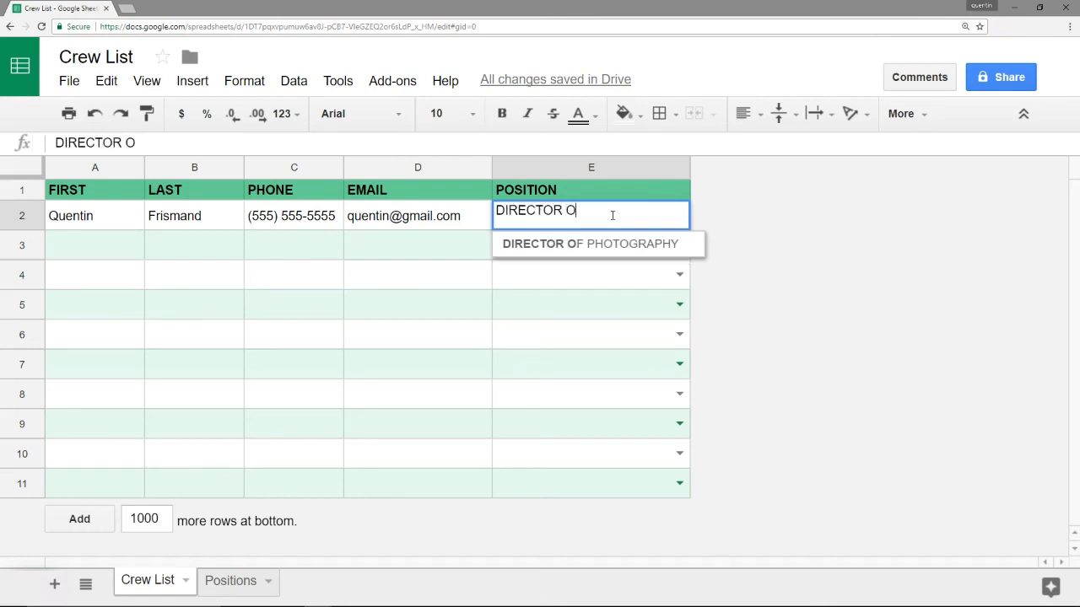
{"action": "key", "text": "BackSpace"}
{"action": "key", "text": "BackSpace"}
{"action": "key", "text": "BackSpace"}
{"action": "key", "text": "BackSpace"}
{"action": "key", "text": "BackSpace"}
{"action": "key", "text": "BackSpace"}
{"action": "key", "text": "BackSpace"}
{"action": "key", "text": "BackSpace"}
{"action": "key", "text": "BackSpace"}
{"action": "key", "text": "BackSpace"}
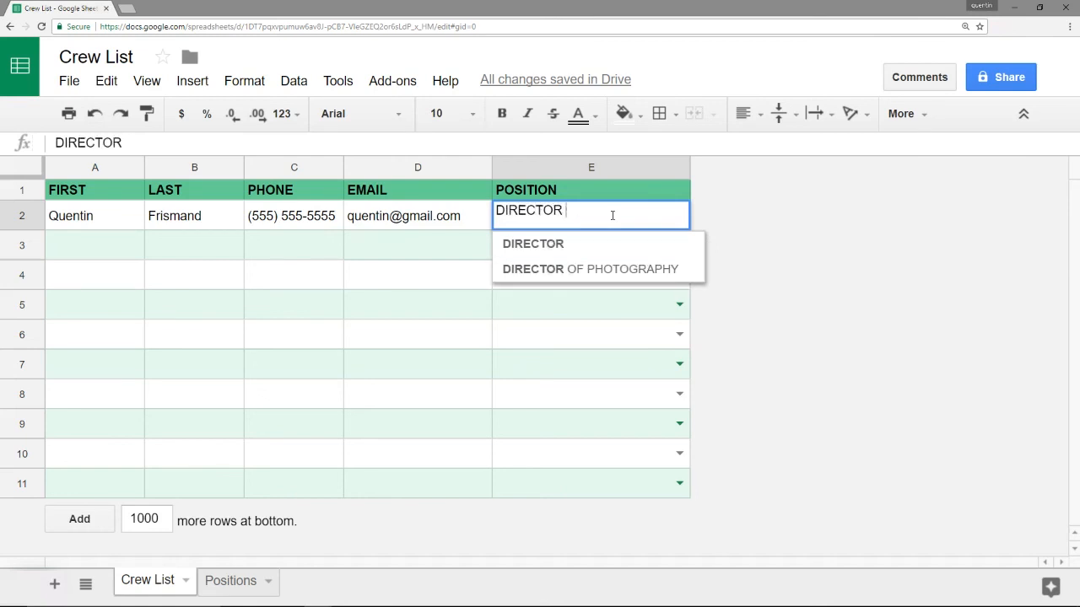
{"action": "type", "text": "PRODUCER"}
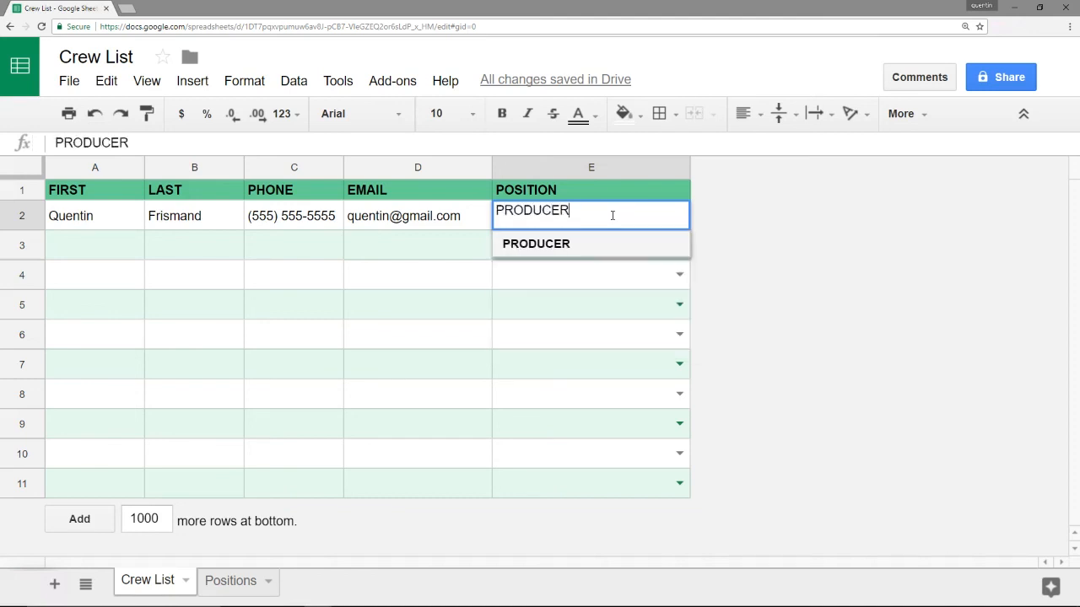
{"action": "key", "text": "Return"}
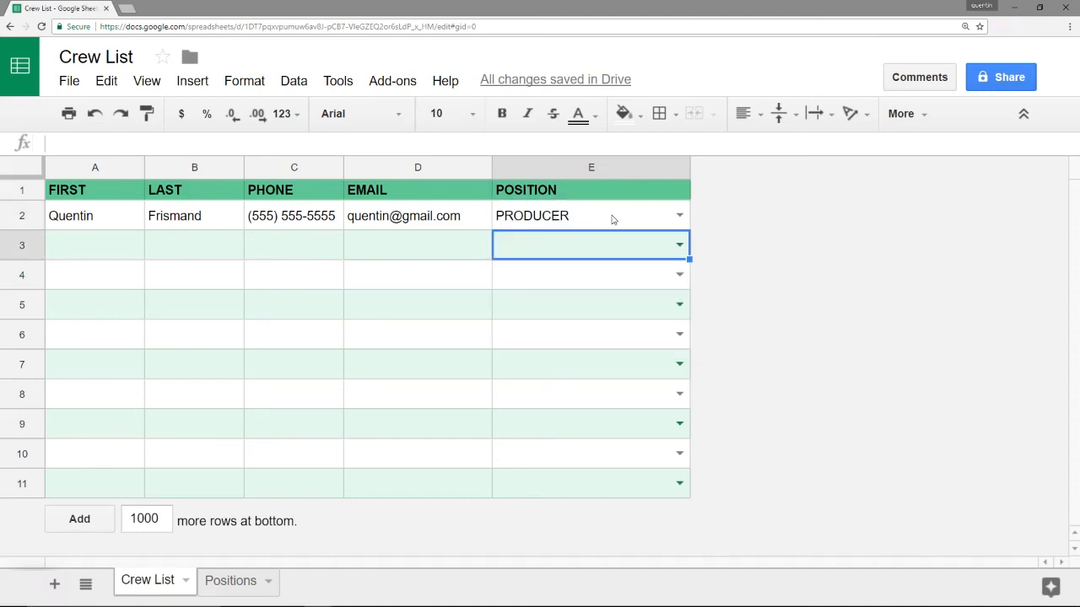
{"action": "left_click", "coordinate": [251, 583]}
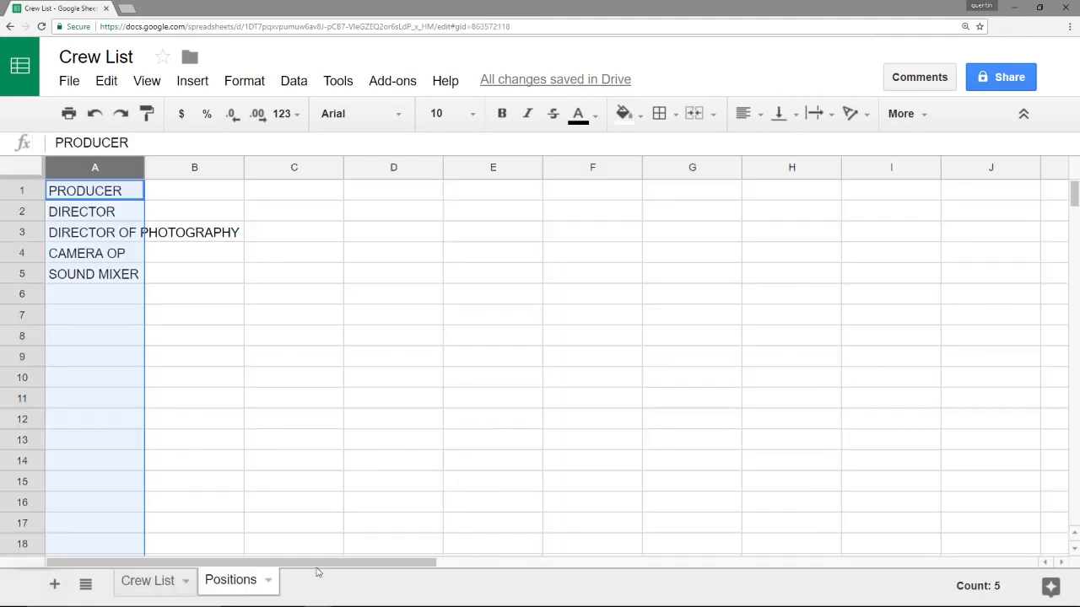
Enter SET PA in Positions cell A6
{"action": "left_click", "coordinate": [105, 298]}
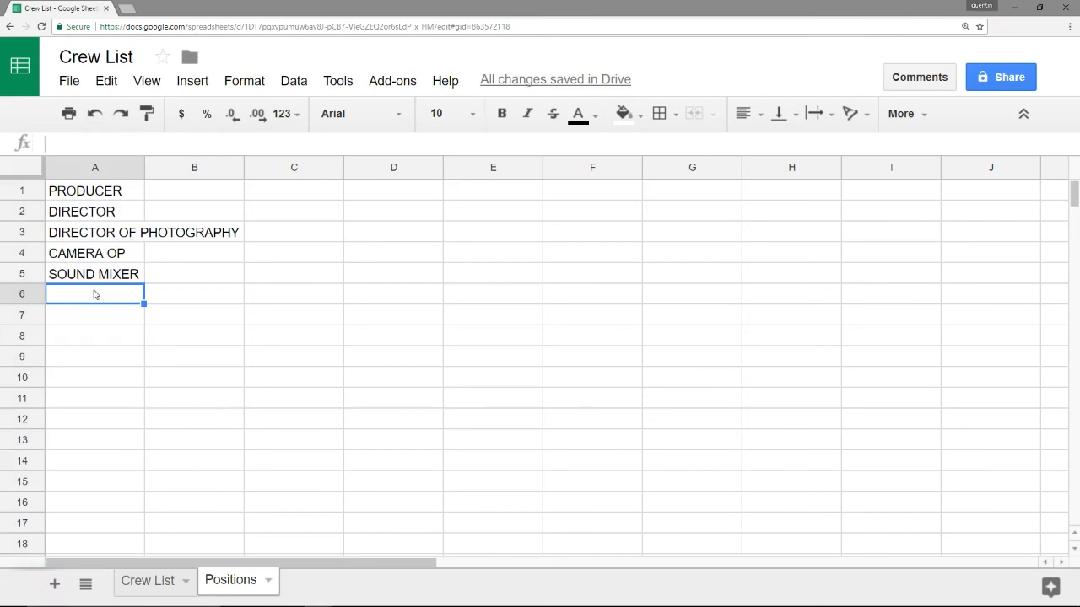
{"action": "type", "text": "SET PA"}
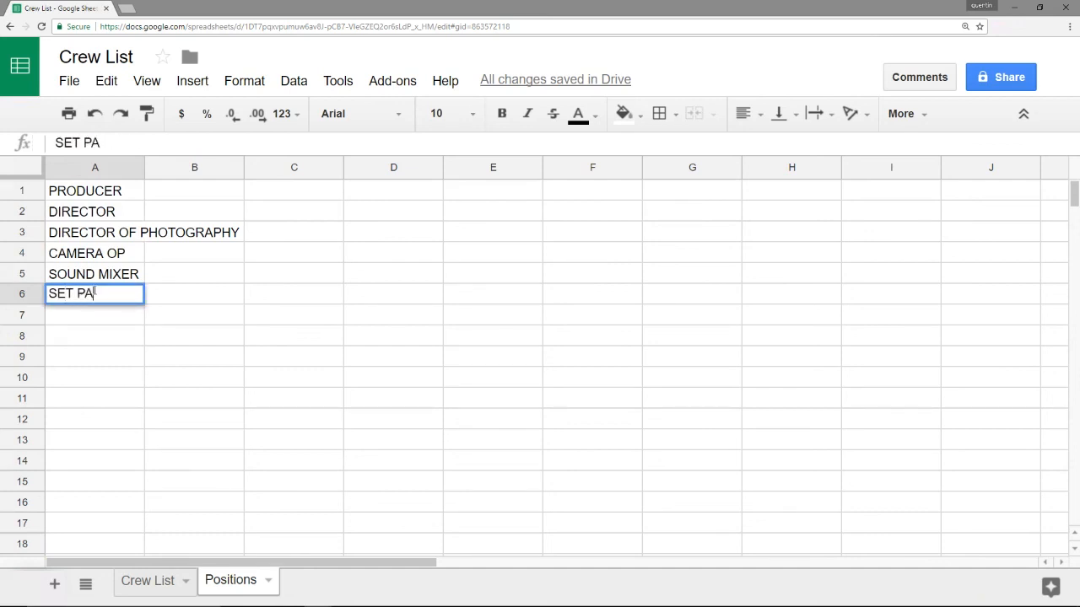
{"action": "key", "text": "Return"}
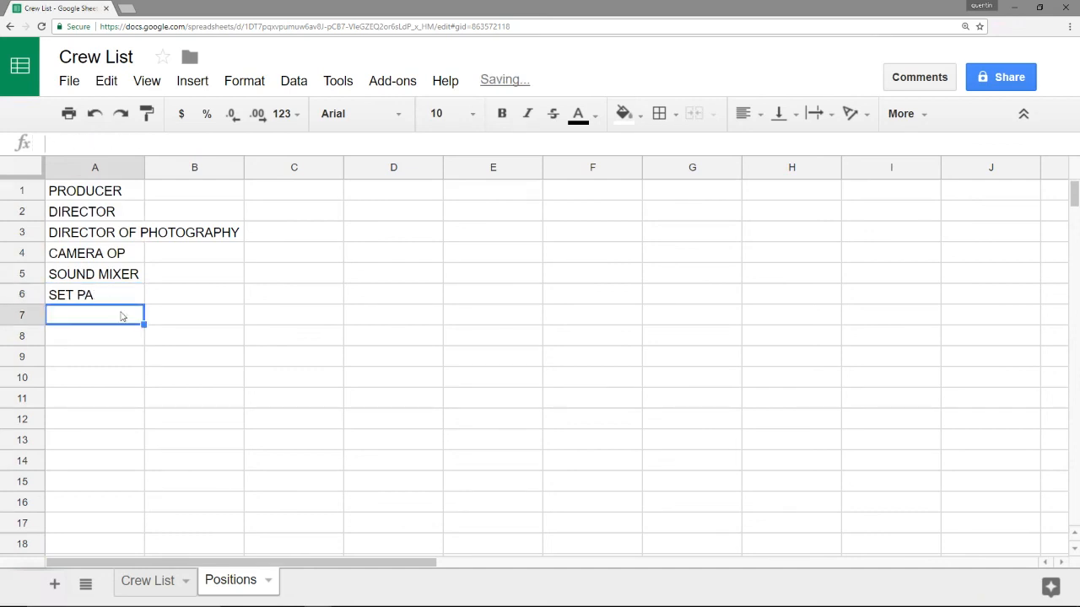
On Crew List, confirm SET PA appears in E3's dropdown, then clear E3
{"action": "left_click", "coordinate": [152, 580]}
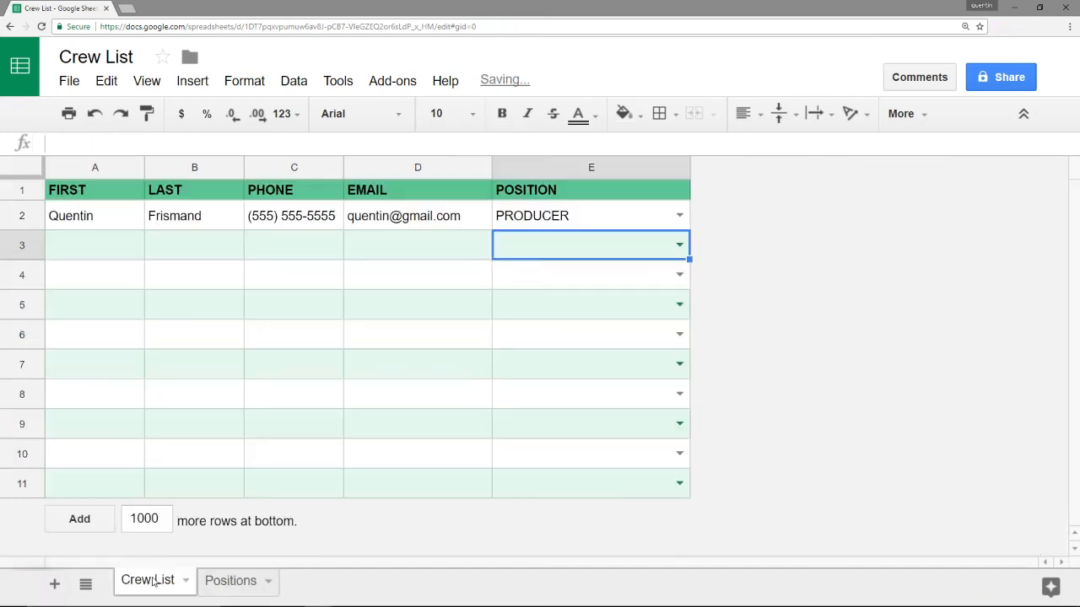
{"action": "left_click", "coordinate": [680, 245]}
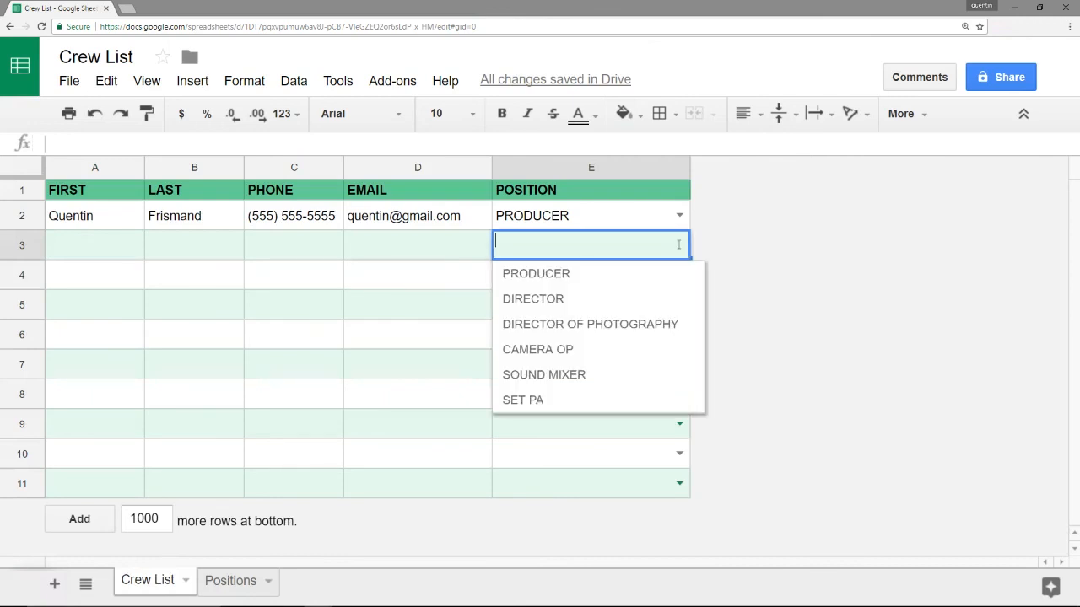
{"action": "left_click", "coordinate": [563, 404]}
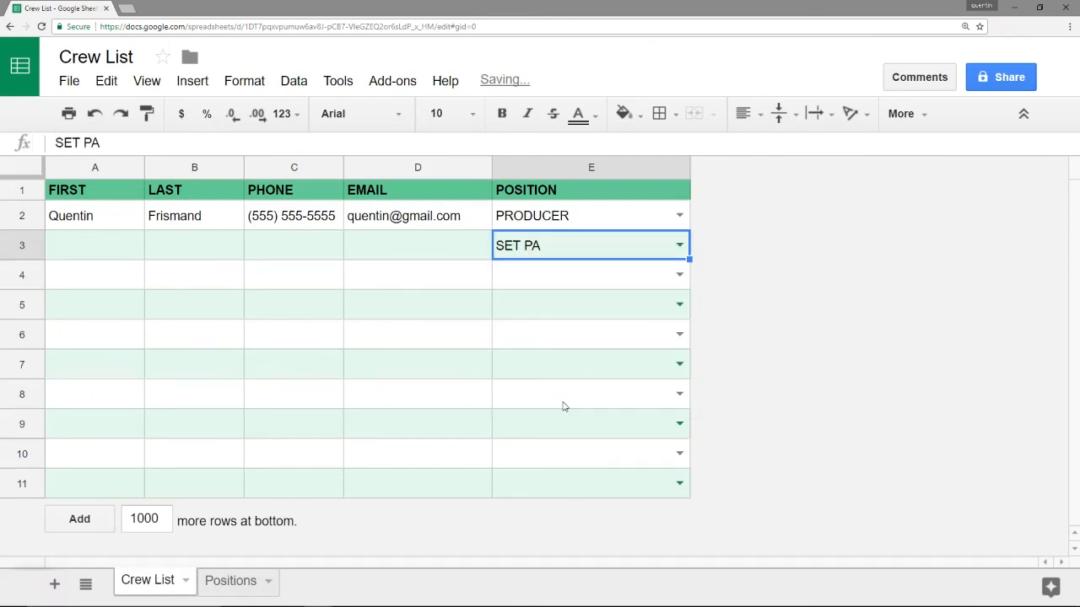
{"action": "key", "text": "Delete"}
{"action": "left_click", "coordinate": [416, 228]}
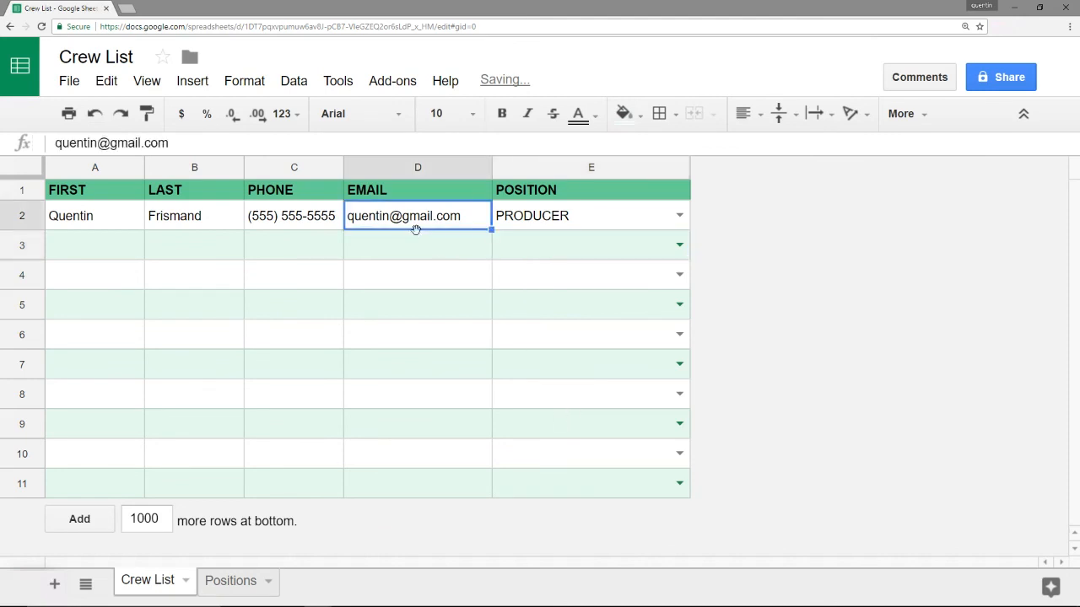
{"action": "left_click", "coordinate": [443, 242]}
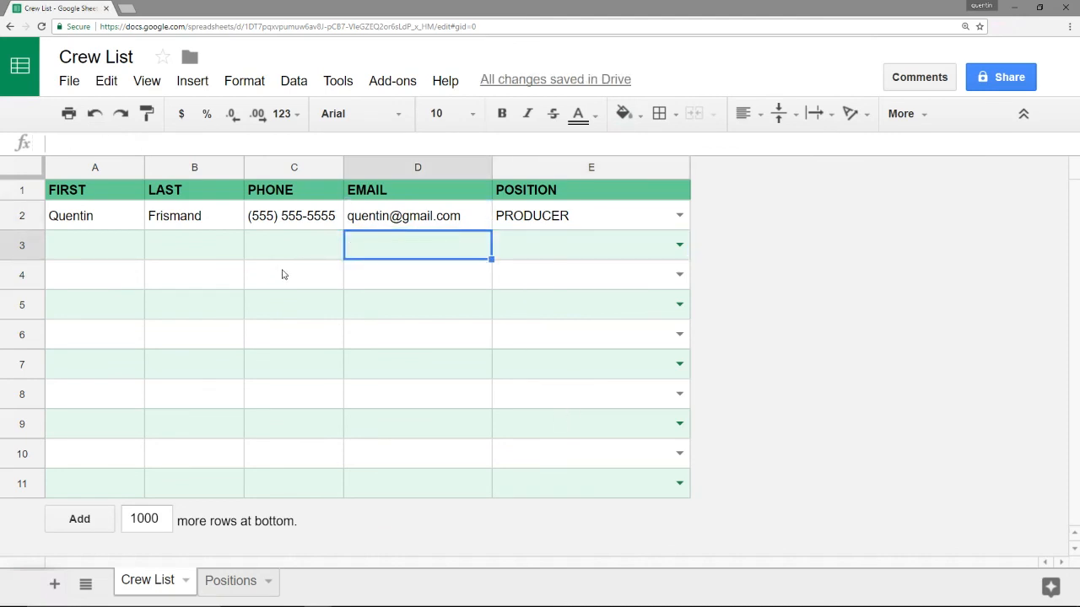